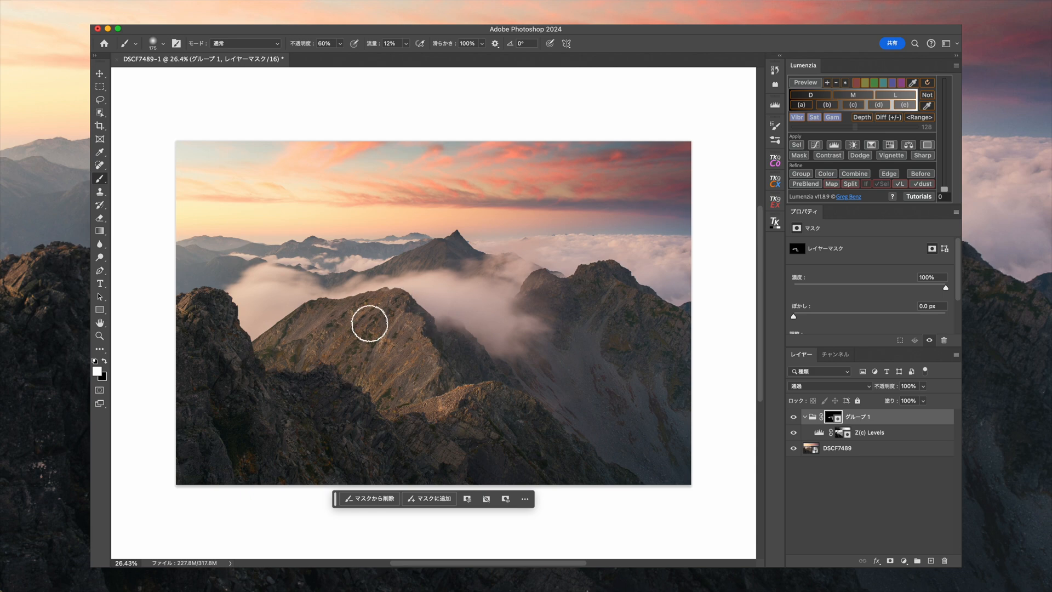
pyautogui.press(']')
pyautogui.press(']')
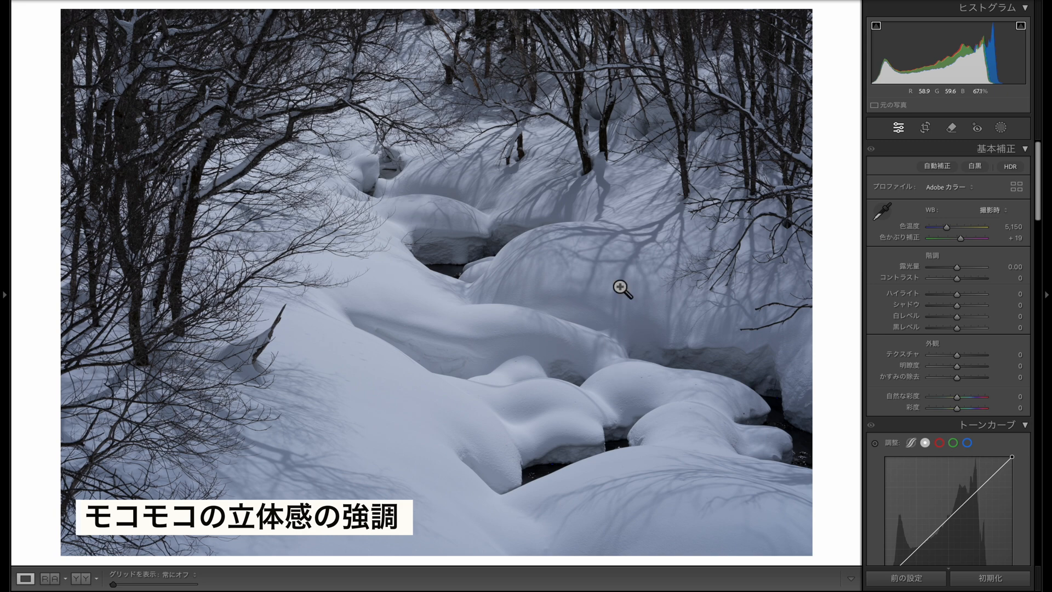
# Inspect the snow mounds closely and try global tone changes of Contrast +32 and Highlights +19
pyautogui.click(580, 436)
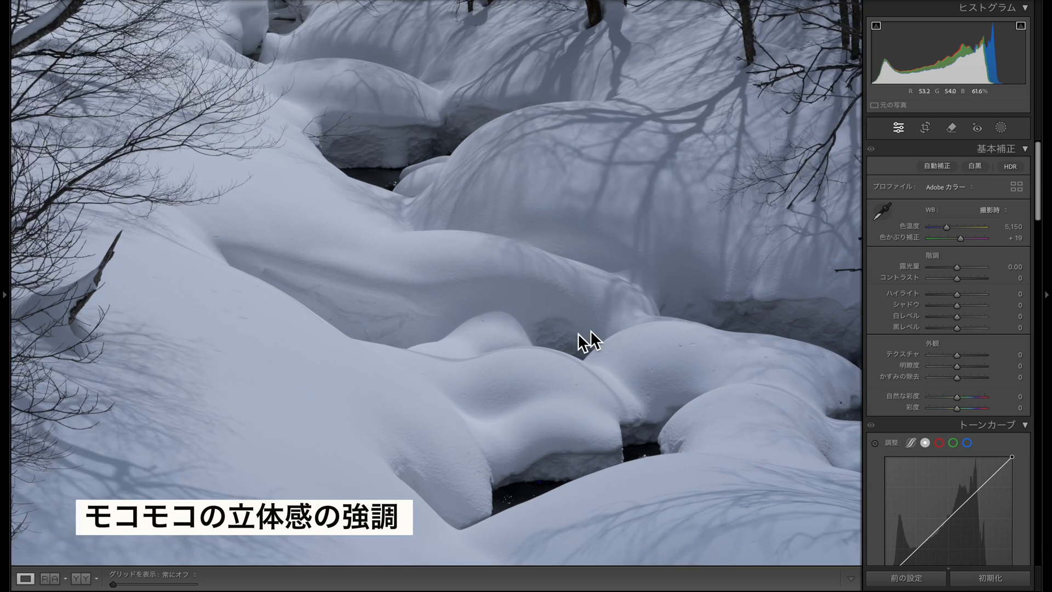
pyautogui.click(705, 328)
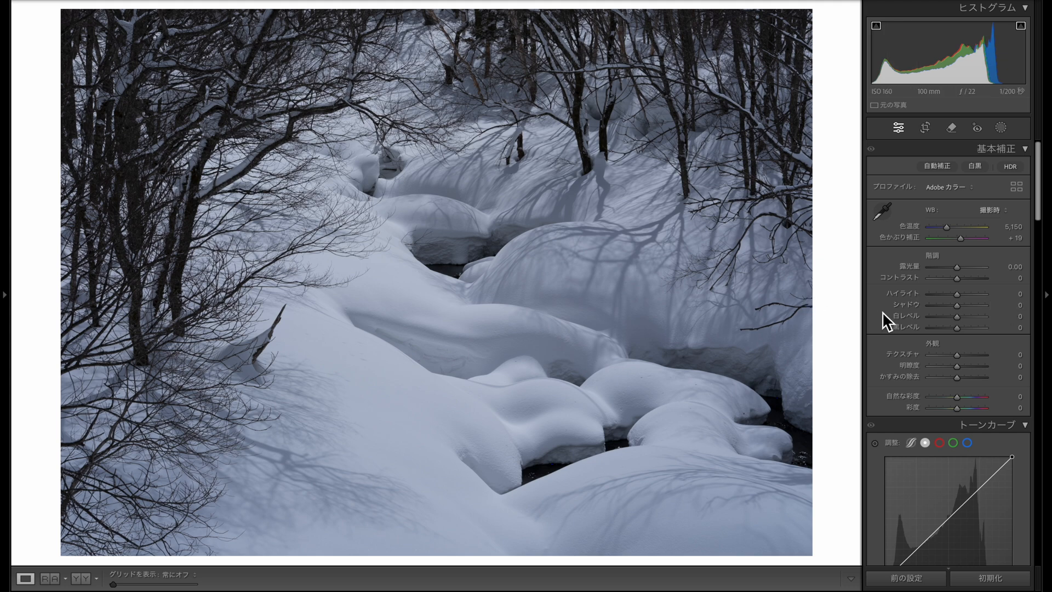
pyautogui.moveTo(963, 280); pyautogui.dragTo(972, 281)
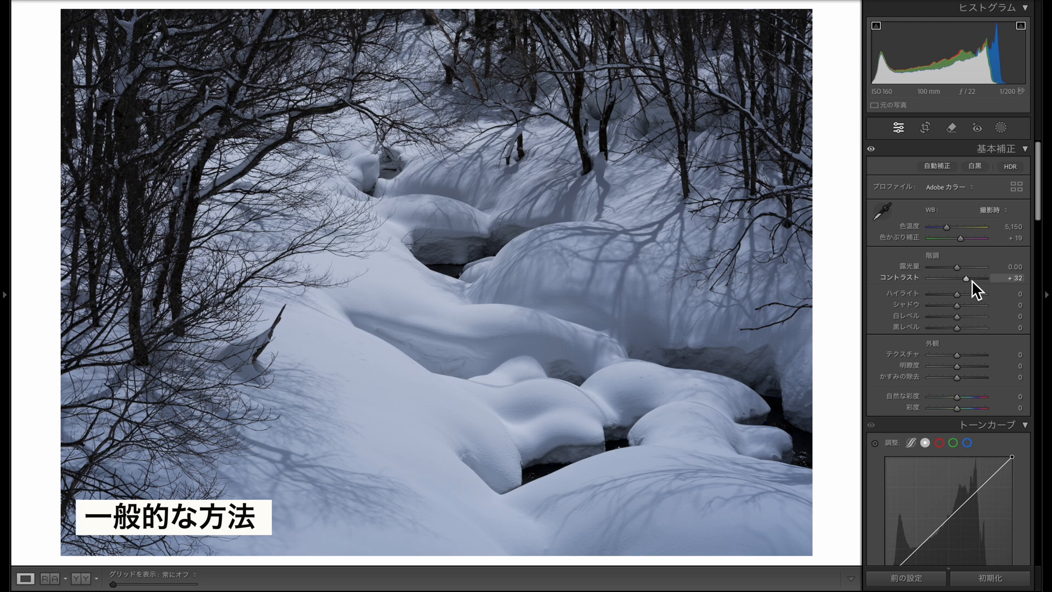
pyautogui.doubleClick(969, 277)
pyautogui.moveTo(960, 294); pyautogui.dragTo(965, 297)
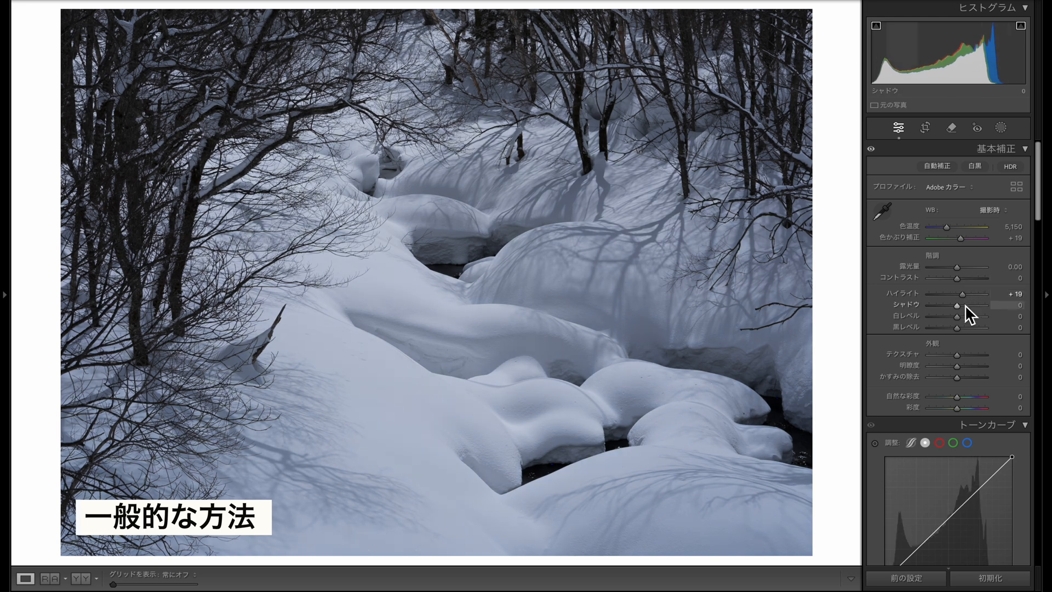
pyautogui.moveTo(958, 317)
pyautogui.mouseDown()
pyautogui.moveTo(968, 317)
pyautogui.moveTo(950, 307)
pyautogui.moveTo(958, 329)
pyautogui.mouseUp()
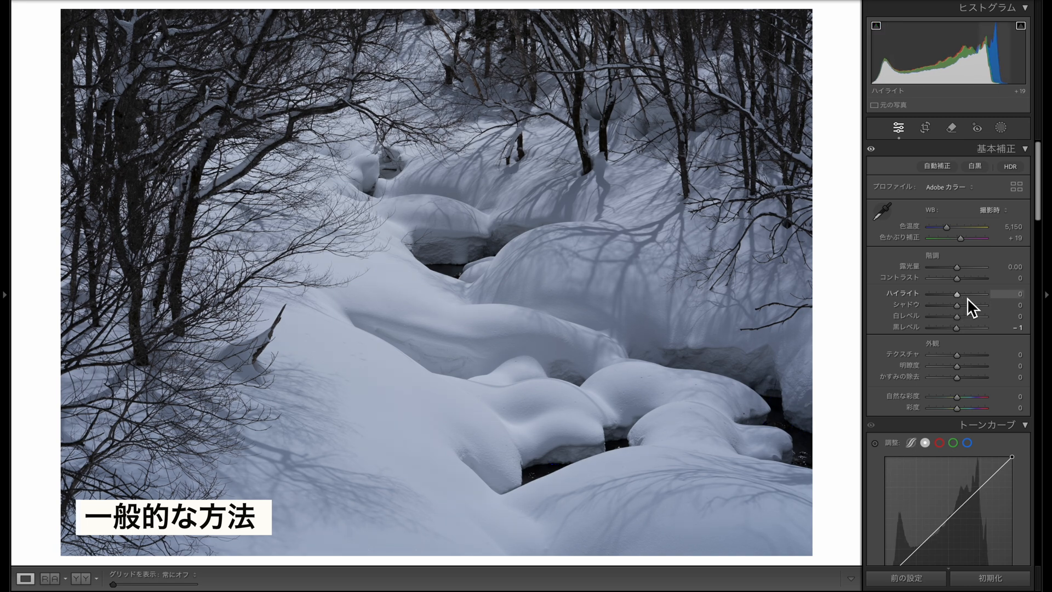
# Try a gentle S-shaped tone curve with a raised highlight point and a shadow point at input 61, output 59, and remove both points
pyautogui.scroll(-3, 965, 296)
pyautogui.moveTo(975, 406); pyautogui.dragTo(974, 399)
pyautogui.moveTo(920, 469); pyautogui.dragTo(915, 464)
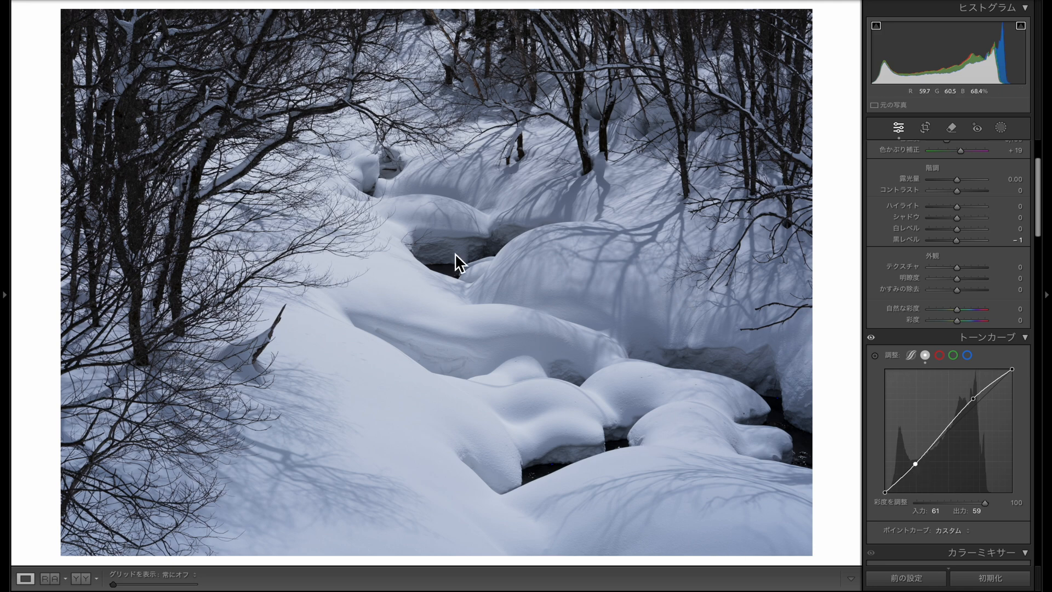
pyautogui.doubleClick(916, 464)
pyautogui.doubleClick(975, 403)
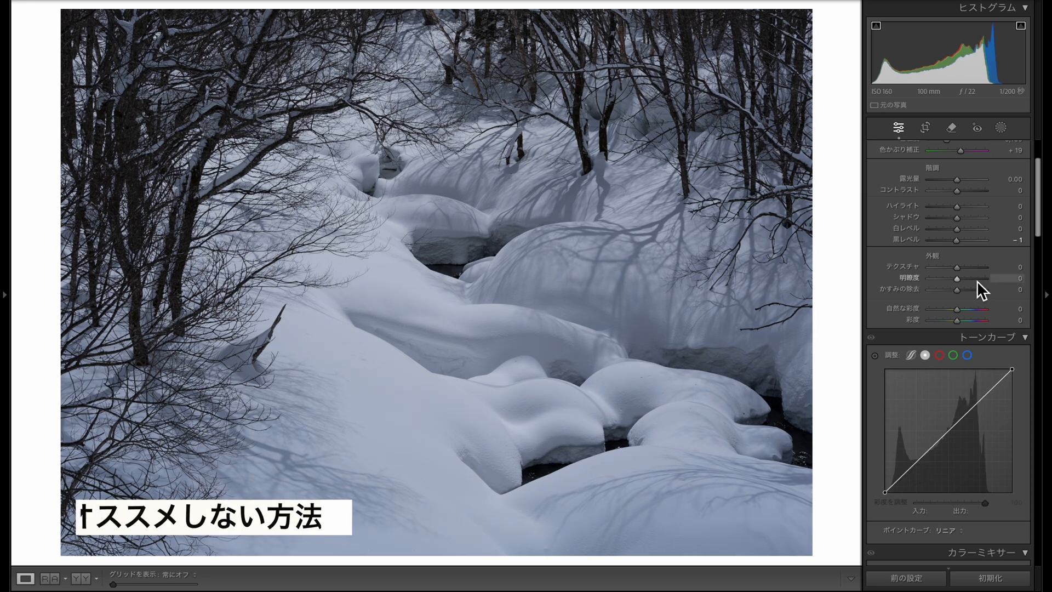
# Try Clarity at +100, inspect its effect on the snow mounds up close, and reset it to 0
pyautogui.moveTo(962, 280); pyautogui.dragTo(1011, 282)
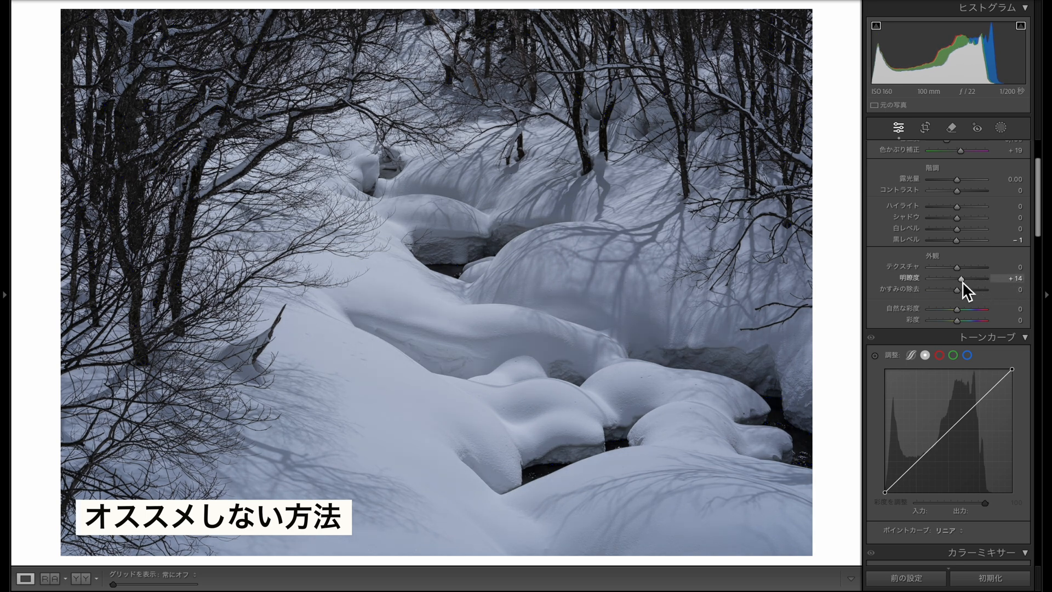
pyautogui.click(988, 281)
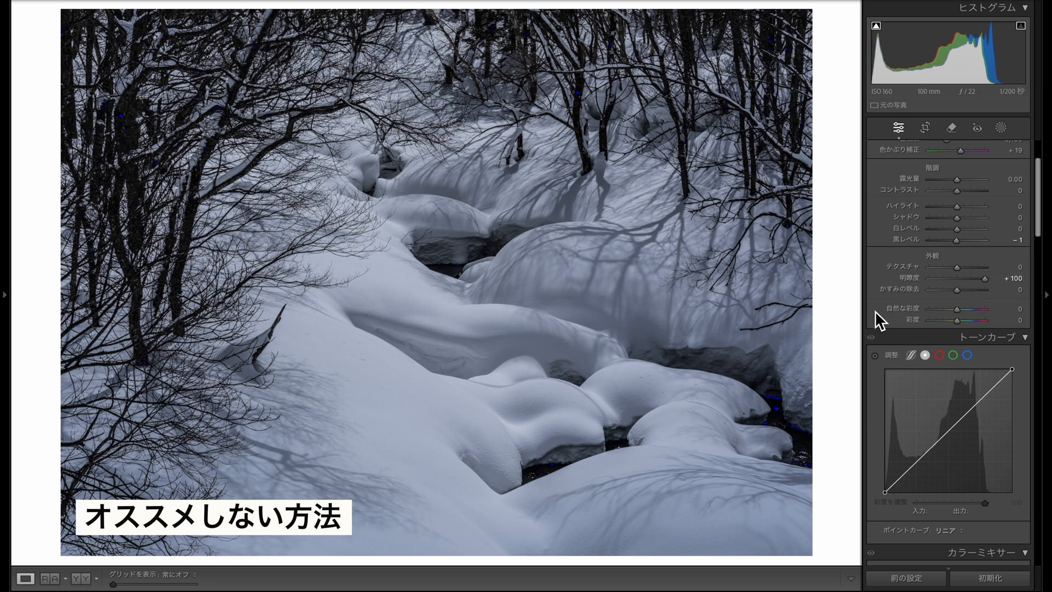
pyautogui.click(526, 254)
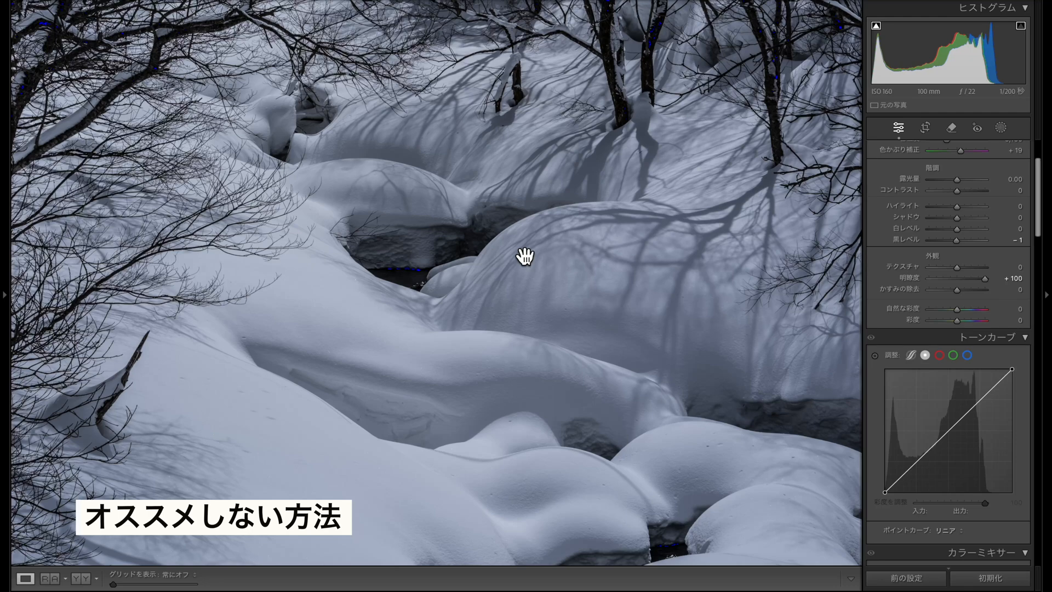
pyautogui.click(702, 297)
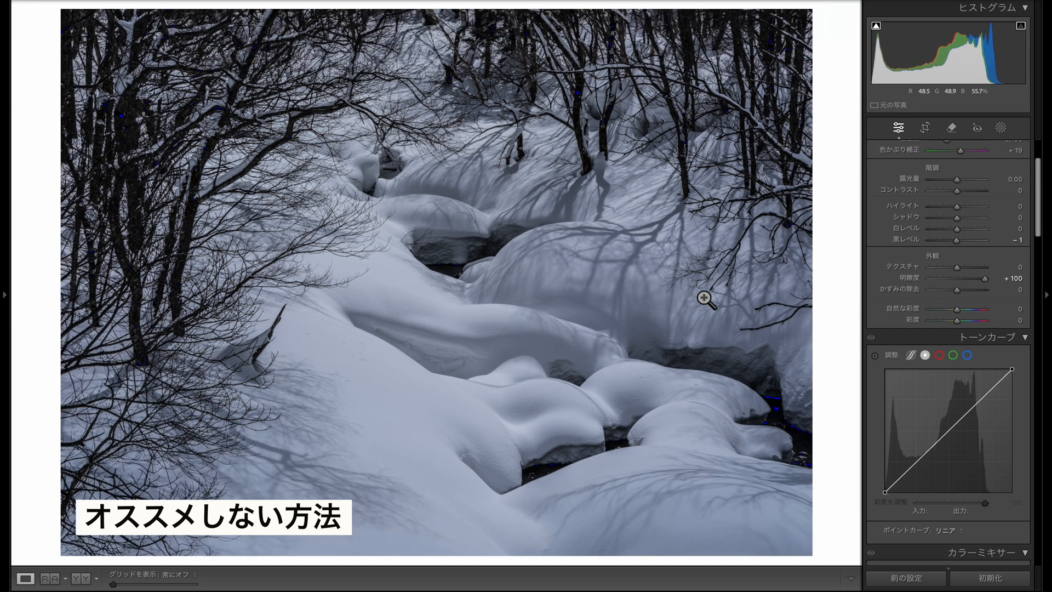
pyautogui.moveTo(988, 281); pyautogui.dragTo(957, 278)
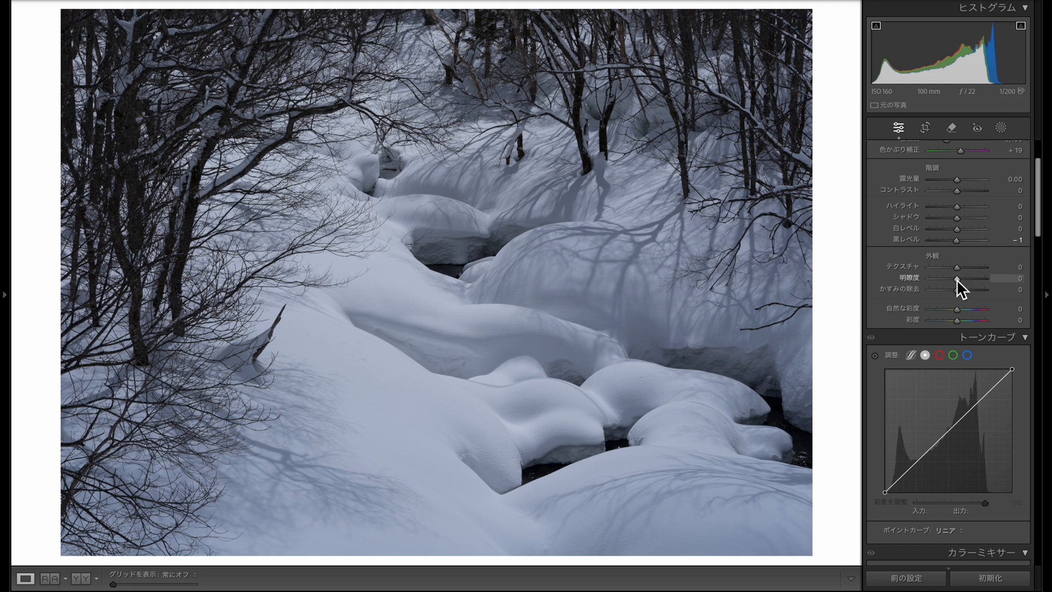
# Start a brush mask with brush size 13 and set its Exposure to 0.50
pyautogui.click(1000, 128)
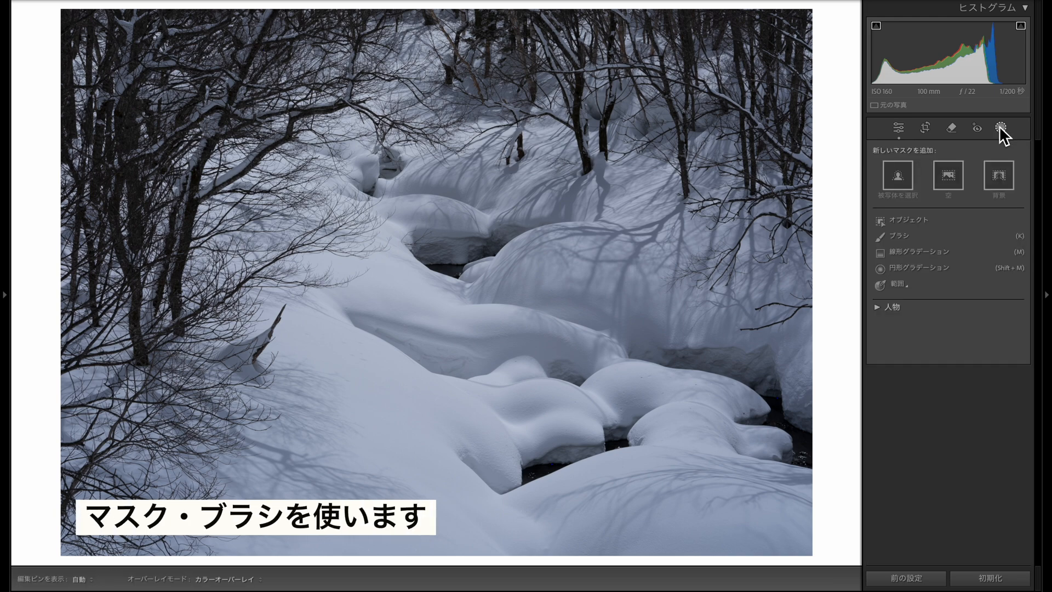
pyautogui.click(918, 236)
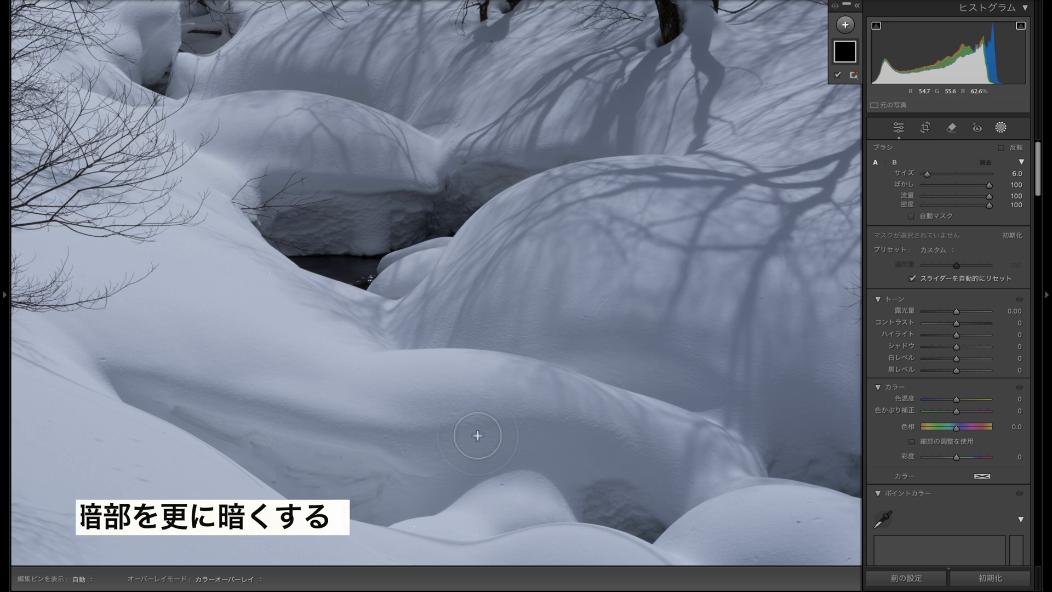
pyautogui.scroll(5, 478, 435)
pyautogui.scroll(-2, 478, 435)
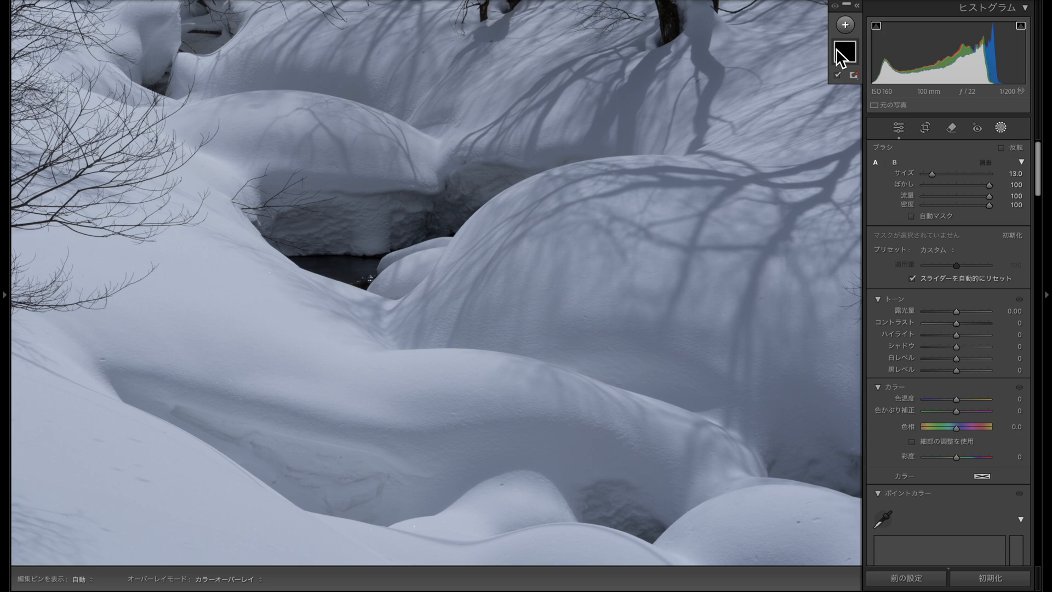
pyautogui.press('z')
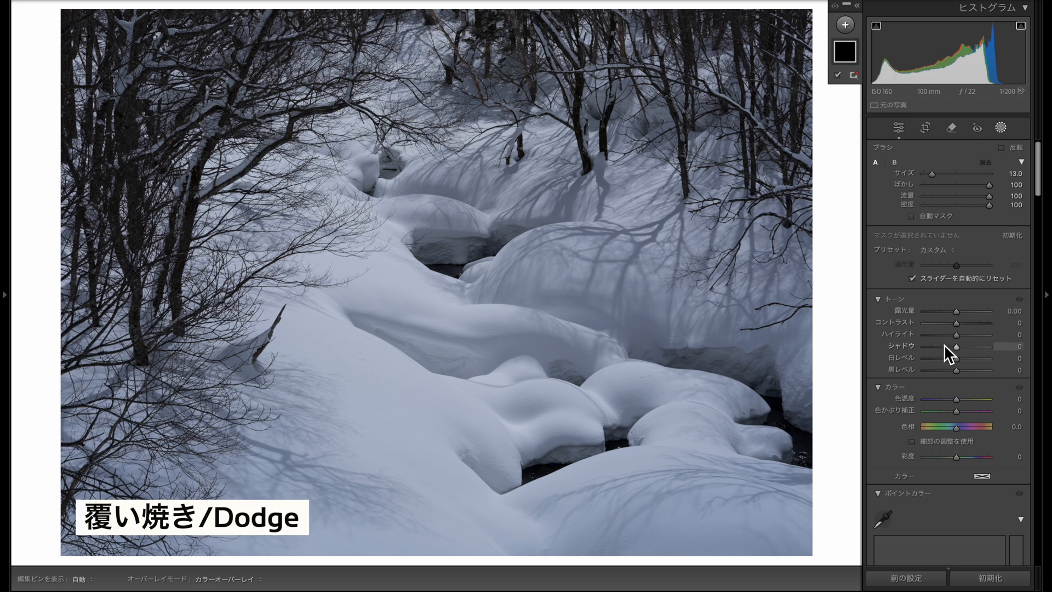
pyautogui.moveTo(959, 313); pyautogui.dragTo(959, 312)
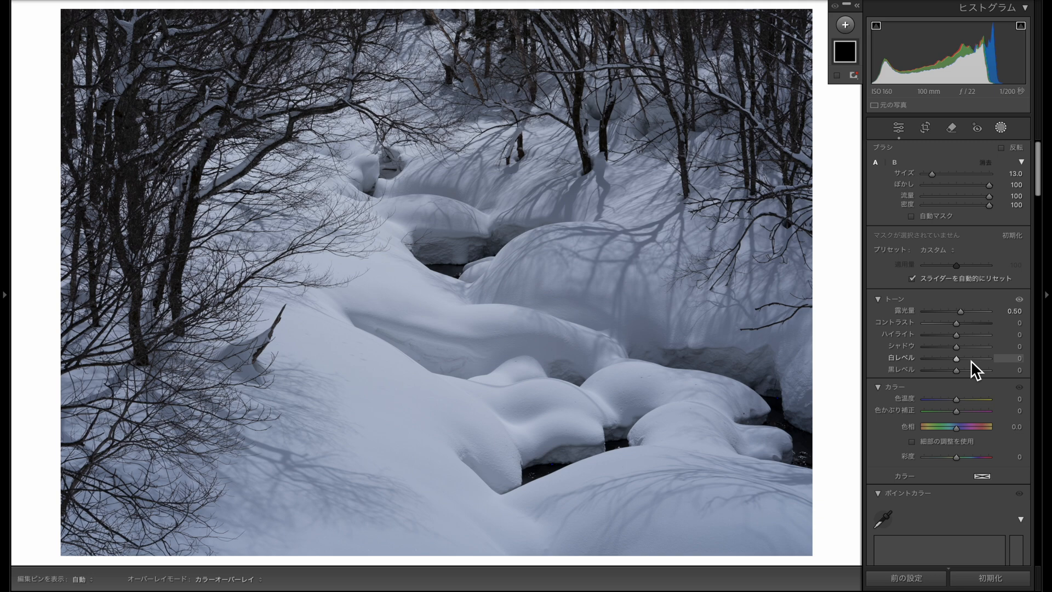
# Try brightening the brush mask with a curve point at input 137, output 169, and remove the point
pyautogui.scroll(-10, 971, 360)
pyautogui.moveTo(969, 380); pyautogui.dragTo(959, 370)
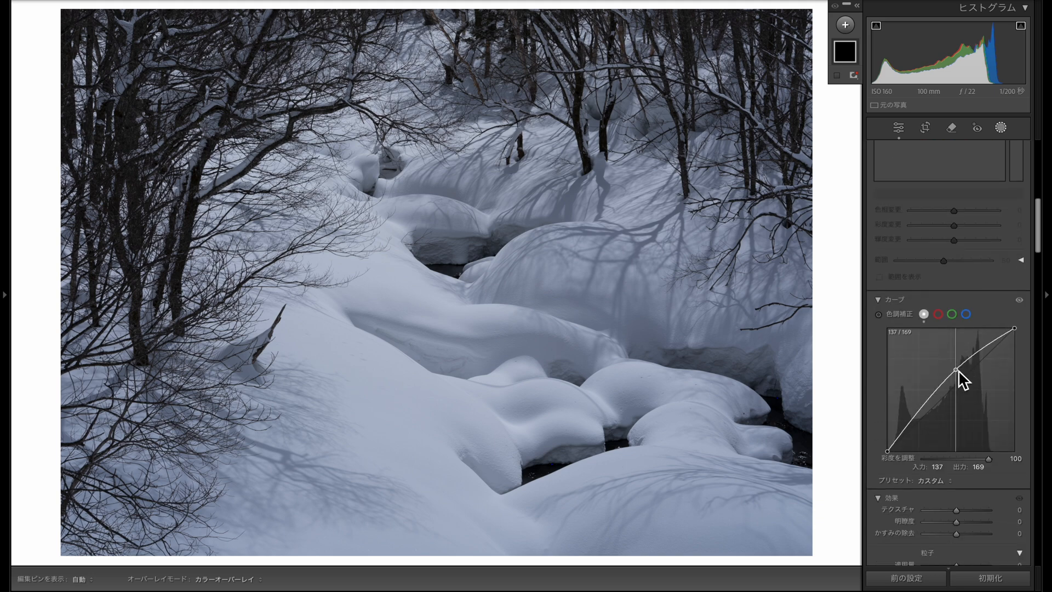
pyautogui.doubleClick(958, 370)
pyautogui.scroll(10, 959, 373)
pyautogui.scroll(-1, 958, 377)
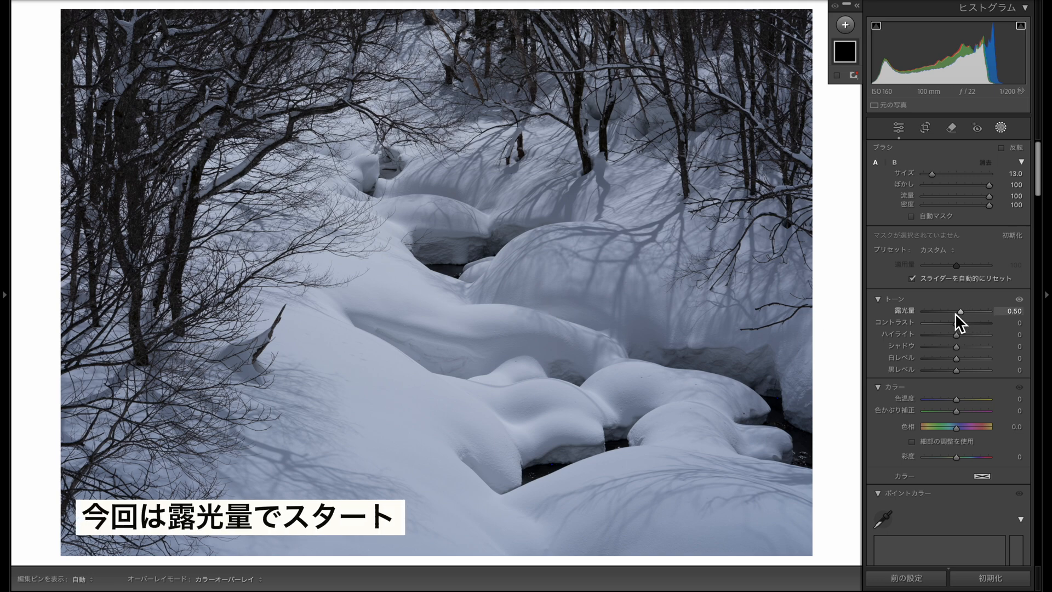
# Reduce the brush size to 4, try a stroke at flow 100 on the central snow ridge, and delete that mask
pyautogui.scroll(-8, 571, 357)
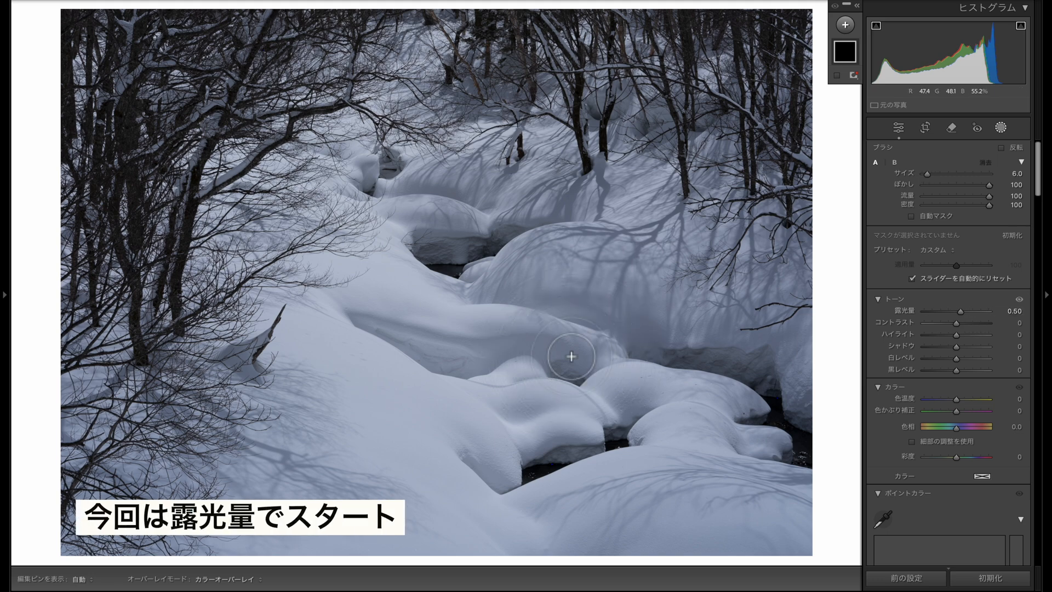
pyautogui.scroll(-1, 571, 357)
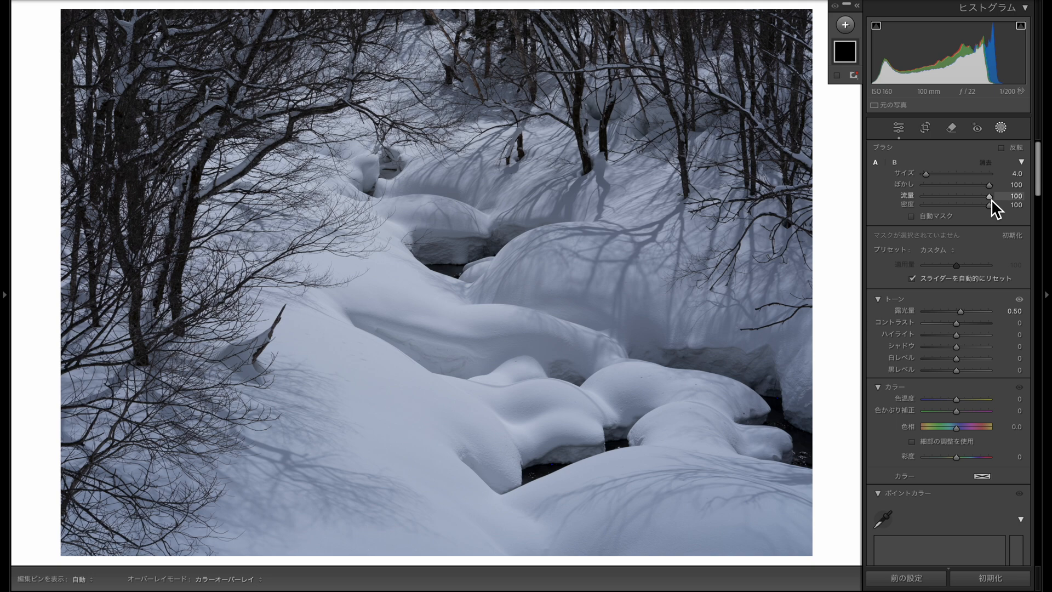
pyautogui.moveTo(406, 305)
pyautogui.mouseDown()
pyautogui.moveTo(502, 329)
pyautogui.moveTo(559, 324)
pyautogui.moveTo(392, 303)
pyautogui.moveTo(399, 313)
pyautogui.mouseUp()
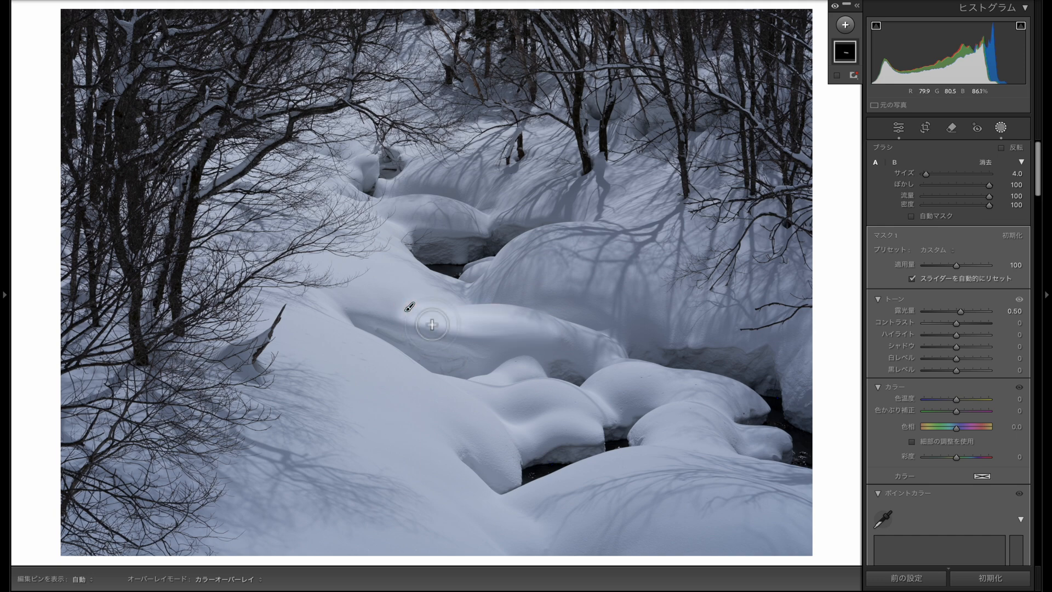
pyautogui.press('Delete')
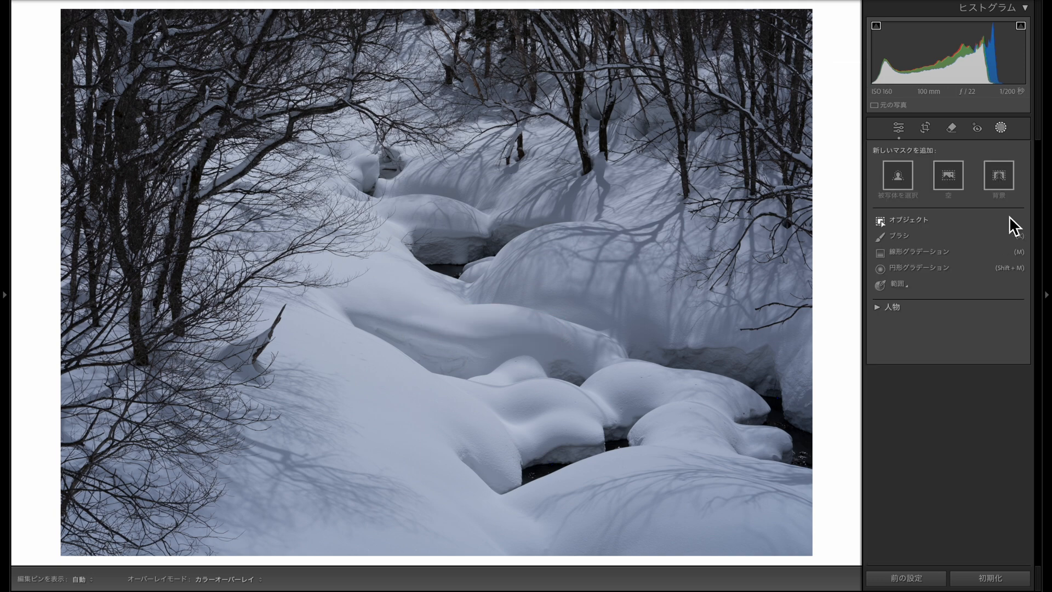
# Start a new brush mask with Exposure 0.53 and reduce the brush flow to 16
pyautogui.click(917, 236)
pyautogui.moveTo(959, 312); pyautogui.dragTo(964, 314)
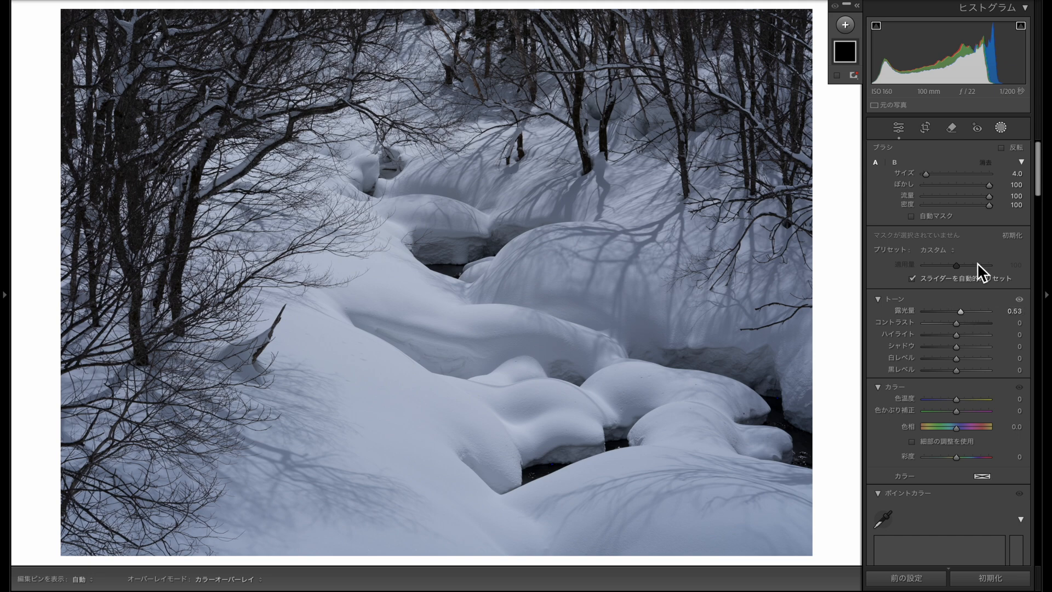
pyautogui.moveTo(992, 198); pyautogui.dragTo(936, 195)
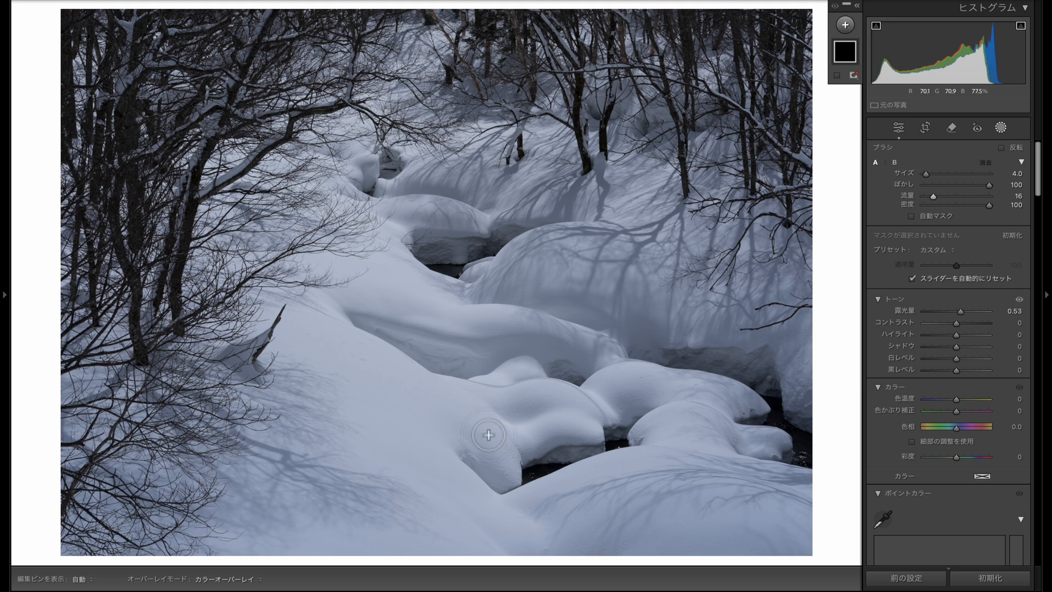
# Dodge the sloping snow bank in the lower middle of the photo and the rounded mound beside it with the brush
pyautogui.moveTo(389, 363); pyautogui.dragTo(523, 467)
pyautogui.moveTo(515, 463); pyautogui.dragTo(431, 396)
pyautogui.press('h')
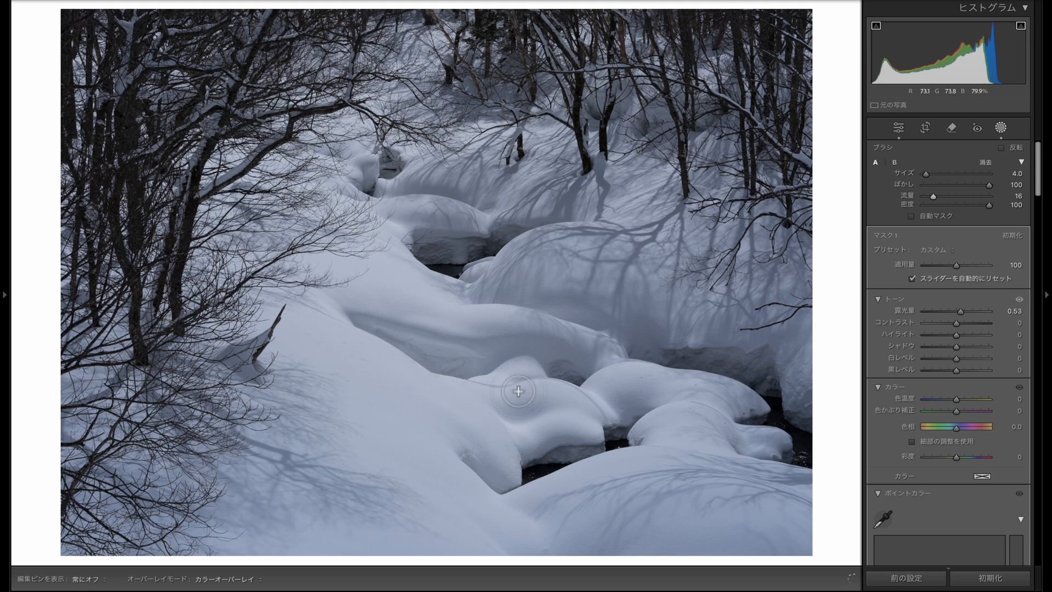
pyautogui.press('h')
pyautogui.press('h')
pyautogui.press('h')
pyautogui.moveTo(503, 391)
pyautogui.mouseDown()
pyautogui.moveTo(571, 391)
pyautogui.moveTo(589, 416)
pyautogui.moveTo(521, 434)
pyautogui.moveTo(571, 421)
pyautogui.mouseUp()
pyautogui.press('h')
# Reduce the brush size to 2 and dodge the bright tops and edges of the other snow mounds along the stream
pyautogui.press('[')
pyautogui.press('[')
pyautogui.press('h')
pyautogui.press('h')
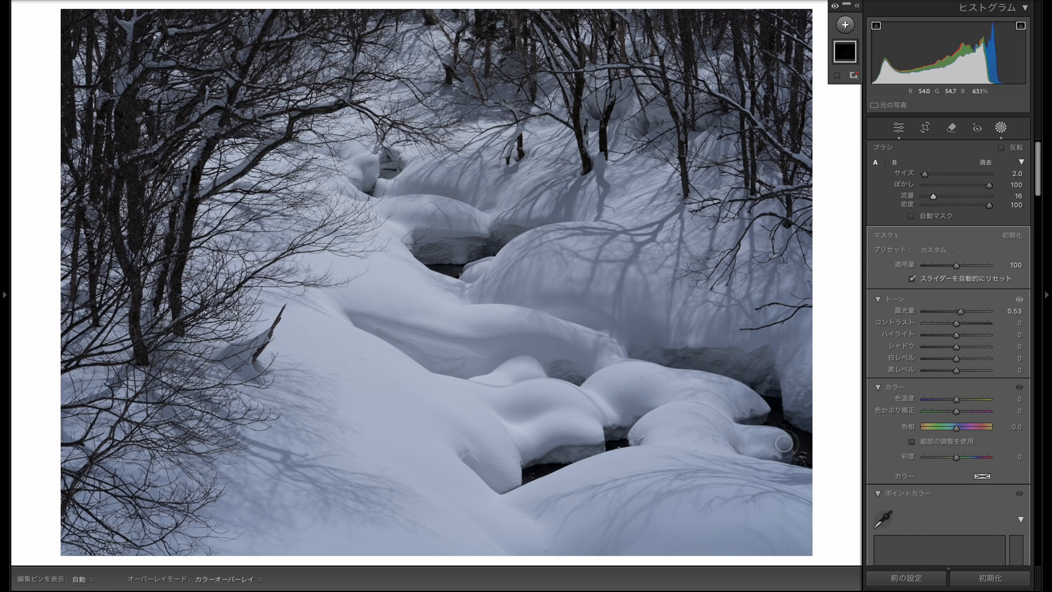
pyautogui.press('h')
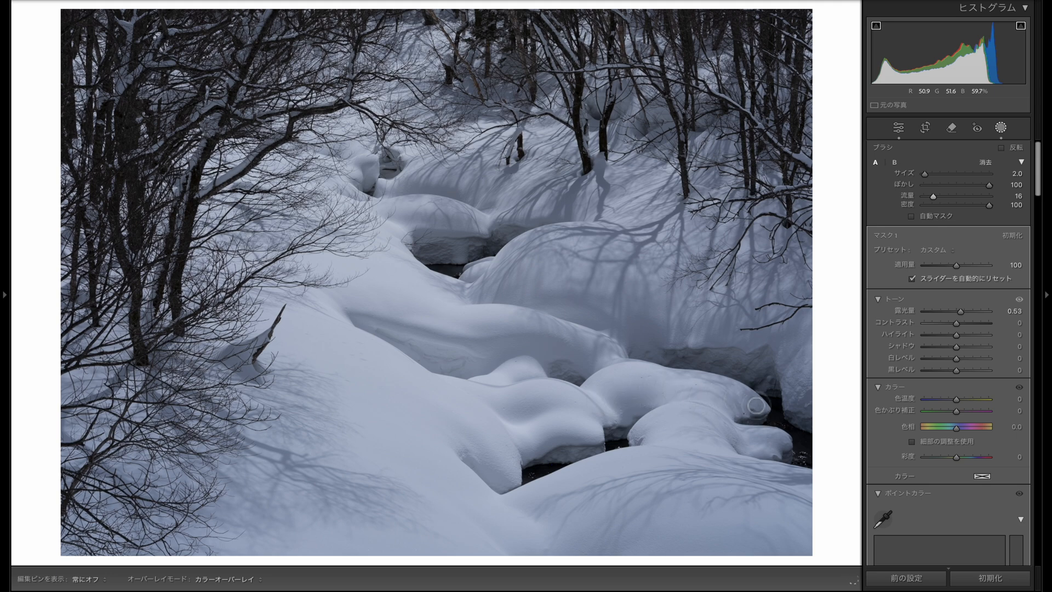
pyautogui.press('h')
pyautogui.press('h')
pyautogui.press('h')
pyautogui.press('h')
pyautogui.press('h')
pyautogui.press('h')
pyautogui.press('h')
# Show the mask overlay to check the painted areas and set the brush size to 4
pyautogui.moveTo(845, 69)
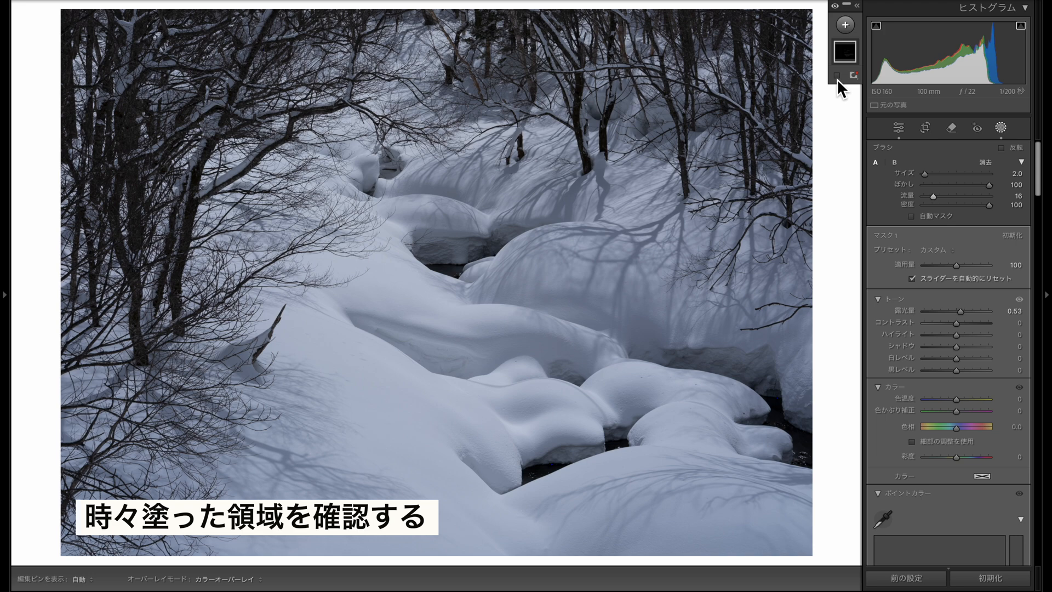
pyautogui.click(838, 76)
pyautogui.scroll(2, 557, 391)
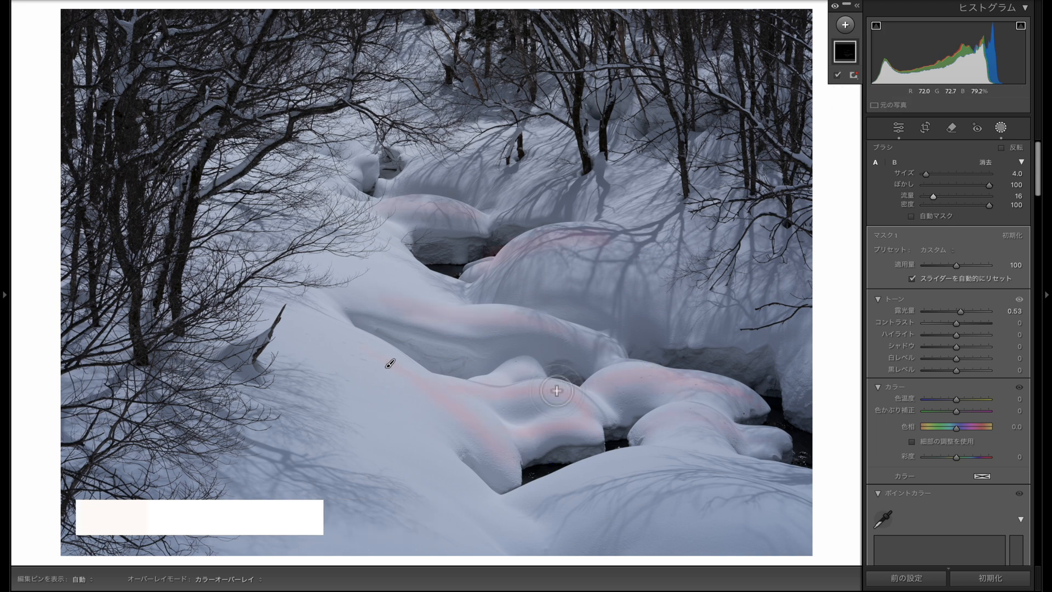
# Build up the dodge mask with repeated strokes along the central snow ridge and the bright areas of the surrounding mounds
pyautogui.press('h')
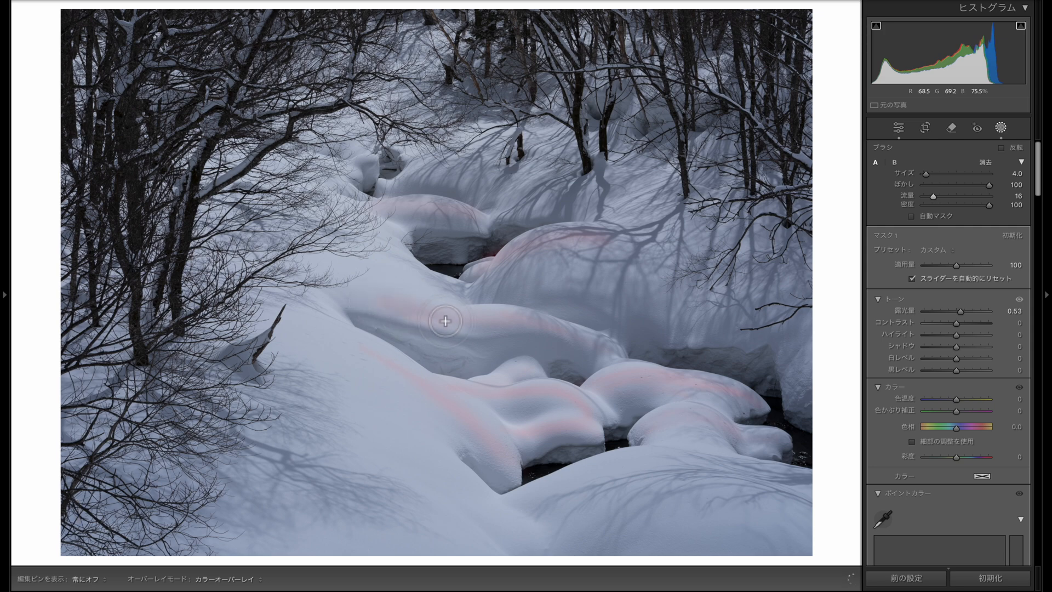
pyautogui.press('h')
pyautogui.press('h')
pyautogui.press('h')
pyautogui.press('h')
pyautogui.press('h')
pyautogui.press('h')
pyautogui.press('h')
pyautogui.press('h')
pyautogui.press('h')
pyautogui.press('h')
pyautogui.press('h')
pyautogui.press('h')
pyautogui.press('h')
pyautogui.press('h')
pyautogui.press('h')
pyautogui.press('h')
# Extend the dodge mask over the large mound with branch shadows and along the bank to the central ridge, and hide the overlay
pyautogui.moveTo(656, 264)
pyautogui.mouseDown()
pyautogui.moveTo(467, 266)
pyautogui.moveTo(562, 267)
pyautogui.moveTo(509, 285)
pyautogui.moveTo(631, 222)
pyautogui.mouseUp()
pyautogui.moveTo(454, 214)
pyautogui.mouseDown()
pyautogui.moveTo(367, 156)
pyautogui.moveTo(436, 293)
pyautogui.moveTo(452, 301)
pyautogui.mouseUp()
pyautogui.moveTo(439, 311); pyautogui.dragTo(449, 317)
pyautogui.press('h')
pyautogui.press('h')
pyautogui.press('h')
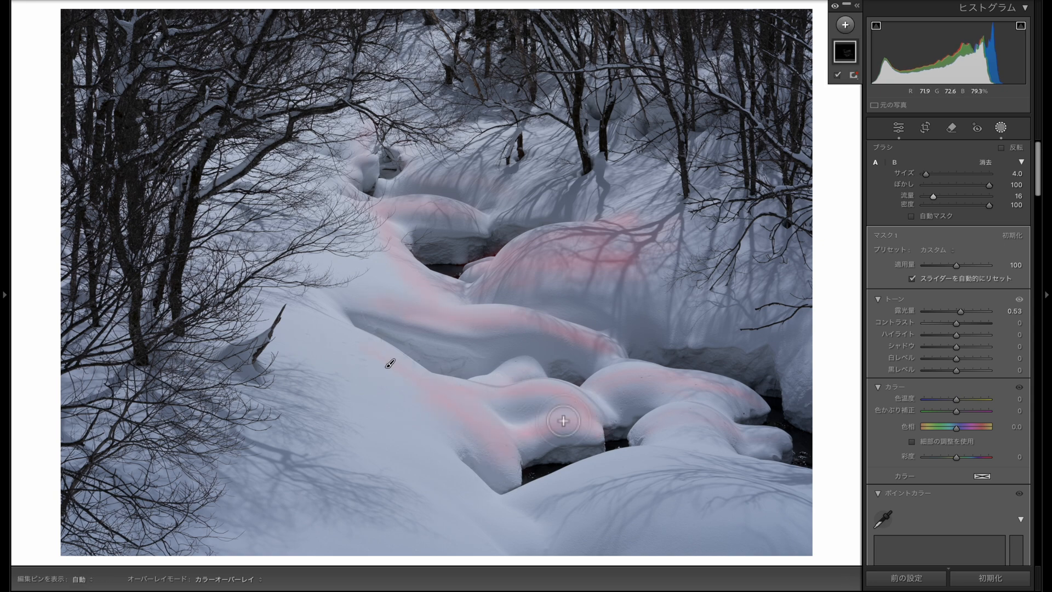
pyautogui.press('h')
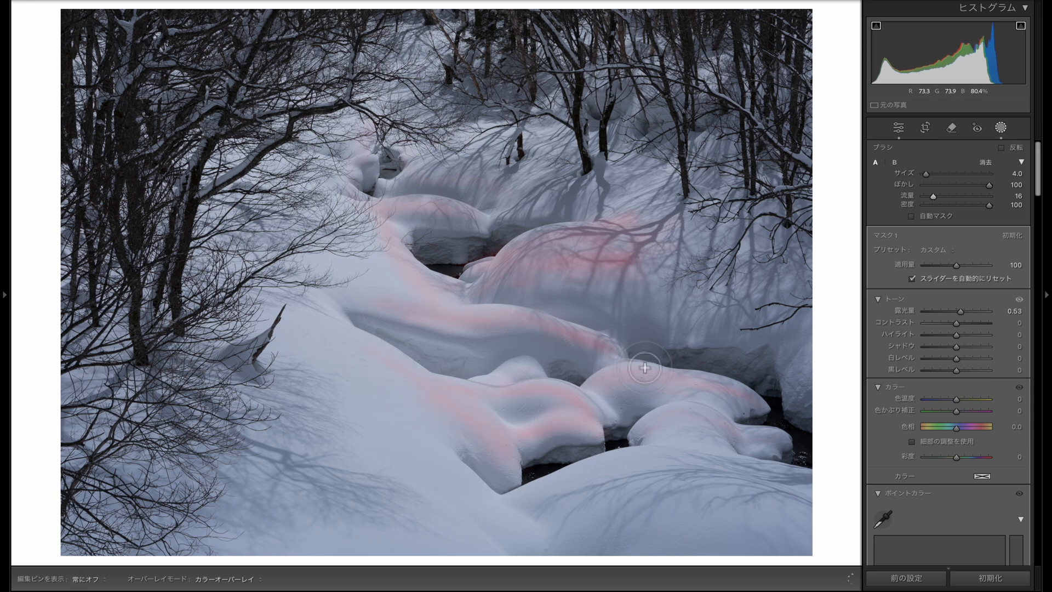
pyautogui.press('h')
pyautogui.press('o')
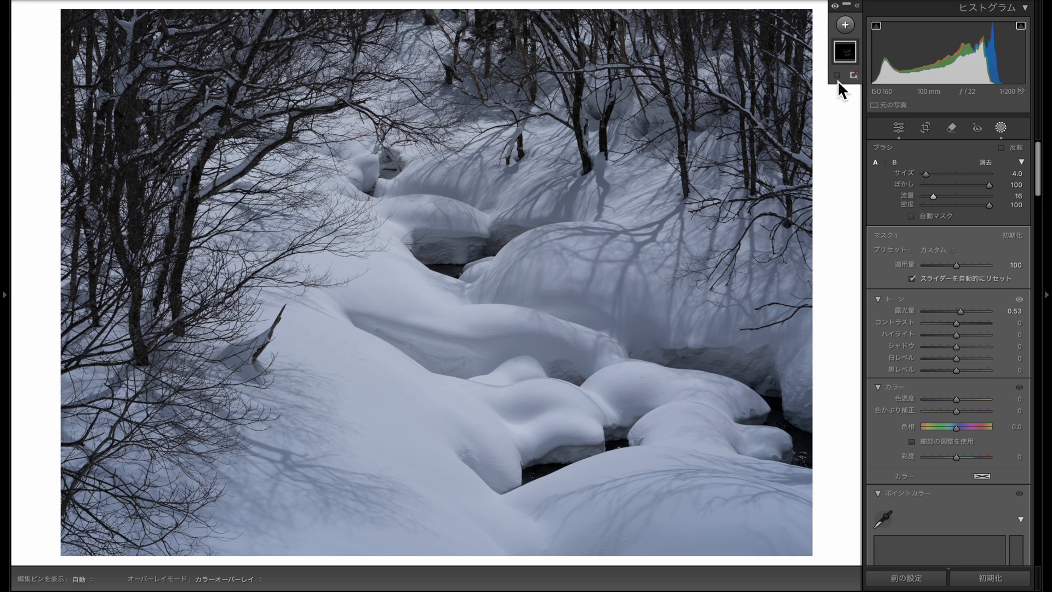
# Raise the dodge mask's exposure to 0.62 and its whites to 8
pyautogui.moveTo(963, 314); pyautogui.dragTo(965, 315)
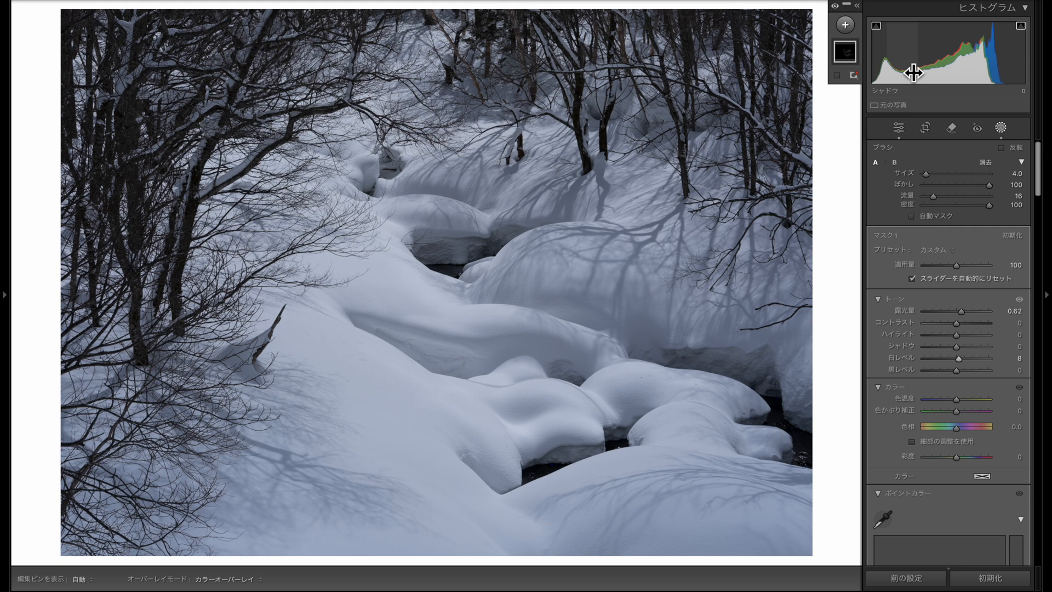
# Toggle the dodge mask off and on repeatedly to compare the snow mounds before and after in the full photo
pyautogui.click(836, 6)
pyautogui.click(836, 6)
pyautogui.click(837, 7)
pyautogui.click(836, 7)
pyautogui.click(836, 7)
pyautogui.click(837, 7)
pyautogui.click(837, 7)
pyautogui.click(837, 7)
pyautogui.click(836, 7)
pyautogui.click(837, 7)
pyautogui.click(836, 6)
pyautogui.click(836, 7)
pyautogui.click(837, 7)
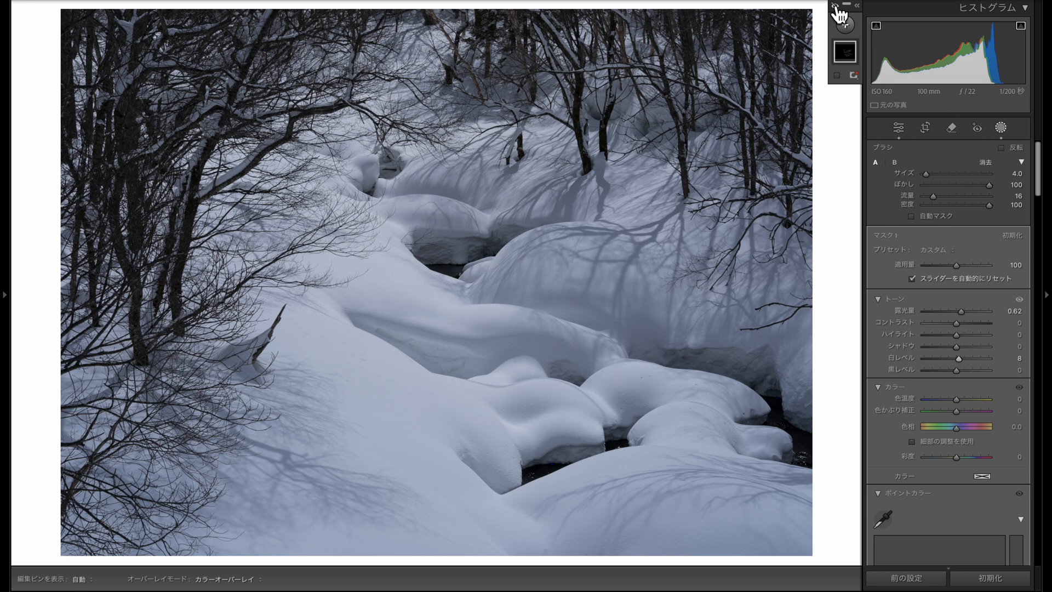
pyautogui.click(837, 6)
pyautogui.click(836, 7)
pyautogui.click(836, 6)
# Examine the central snow mounds close up with the dodge mask switched off and on
pyautogui.press('z')
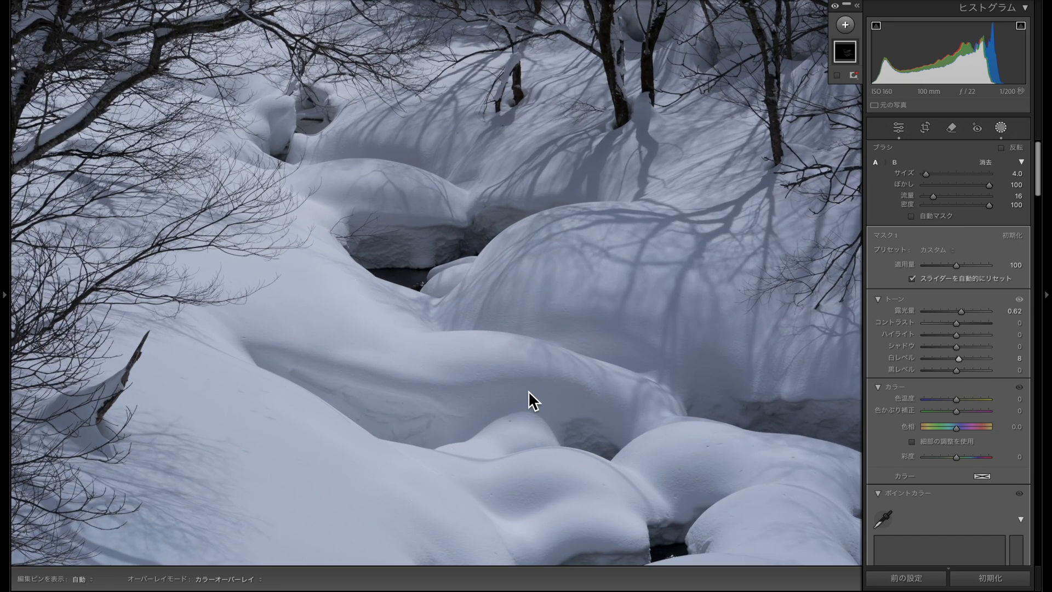
pyautogui.click(837, 7)
pyautogui.click(836, 7)
pyautogui.click(837, 7)
pyautogui.click(837, 6)
pyautogui.click(836, 6)
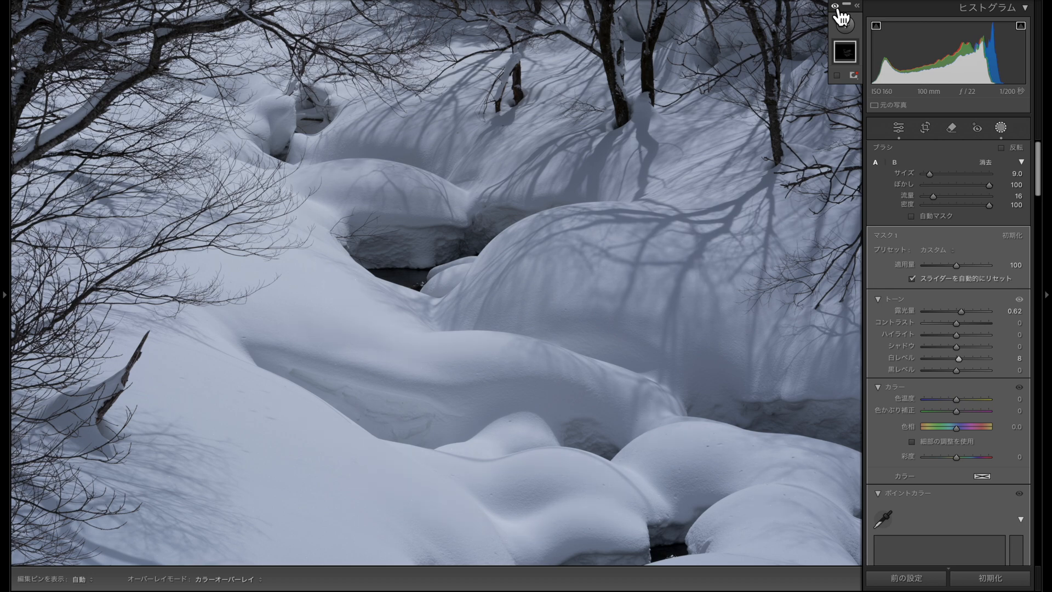
pyautogui.click(836, 7)
pyautogui.click(837, 6)
pyautogui.click(836, 7)
pyautogui.press('z')
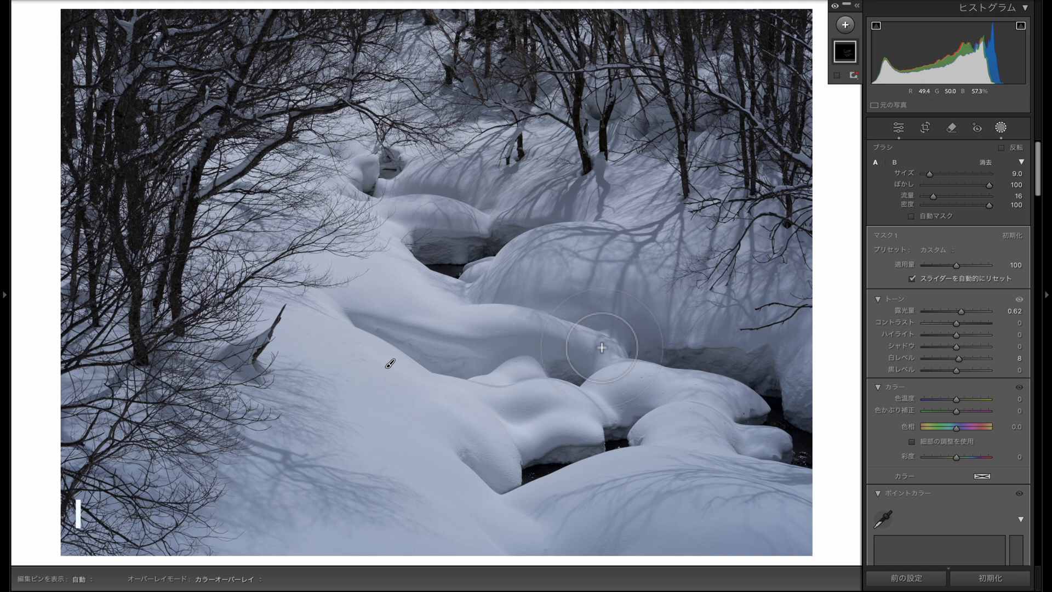
# Create a new brush mask for burning with exposure −0.50, brush size 5 and flow 15
pyautogui.click(847, 27)
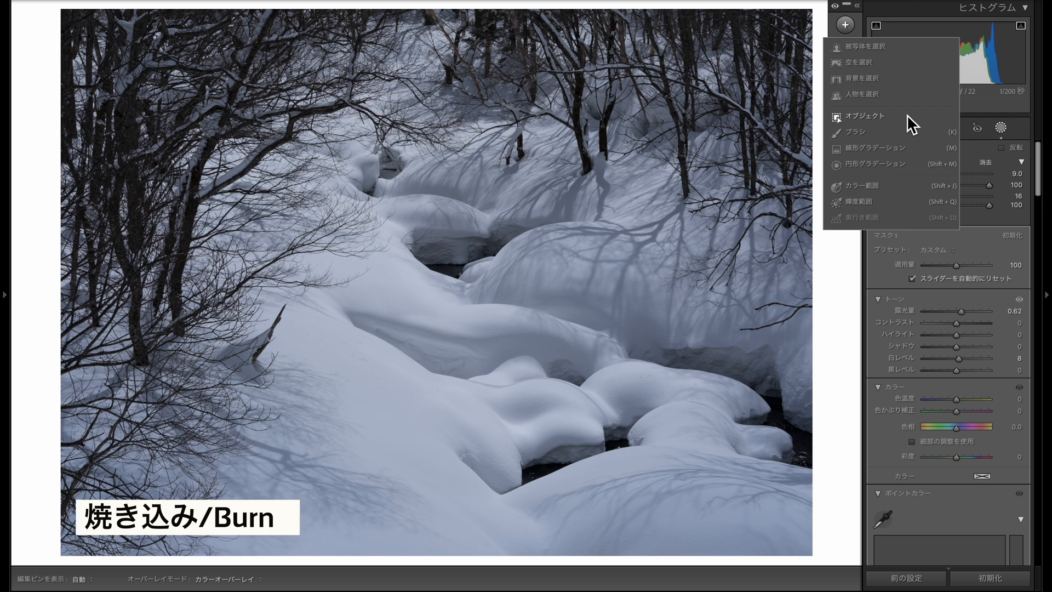
pyautogui.click(860, 136)
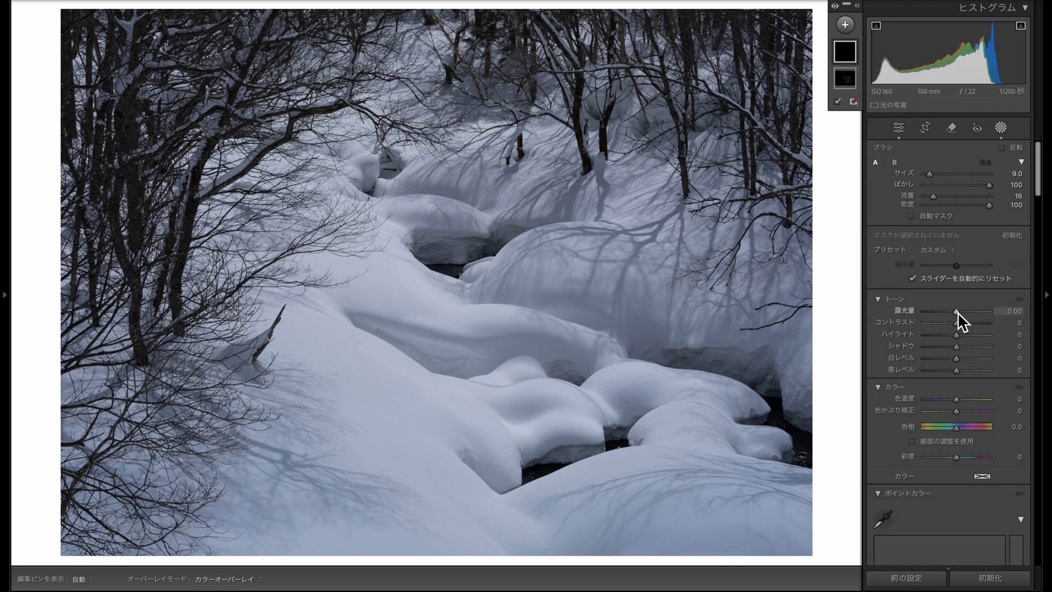
pyautogui.moveTo(958, 312); pyautogui.dragTo(955, 311)
pyautogui.scroll(-3, 467, 261)
pyautogui.scroll(-1, 468, 260)
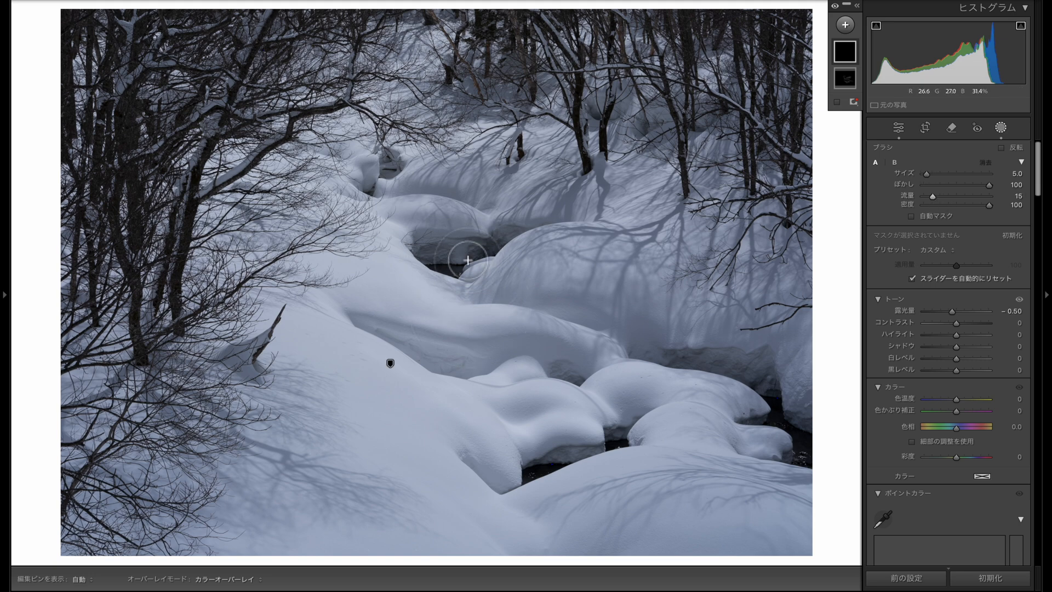
# Burn the shaded underside of the upper mound beside the stream and the shadows toward the far bank
pyautogui.press('h')
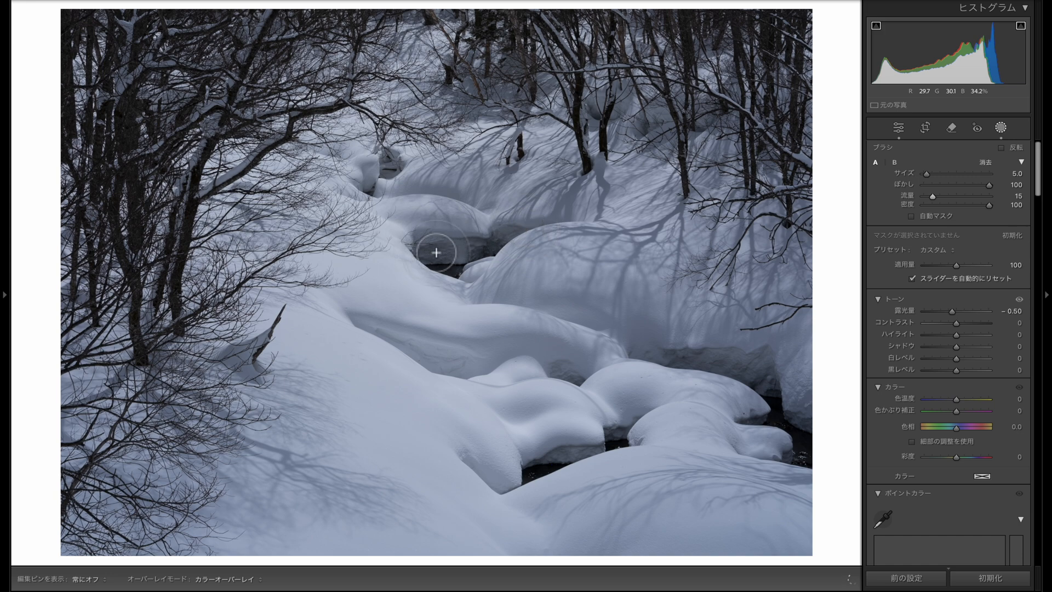
pyautogui.moveTo(507, 236); pyautogui.dragTo(426, 236)
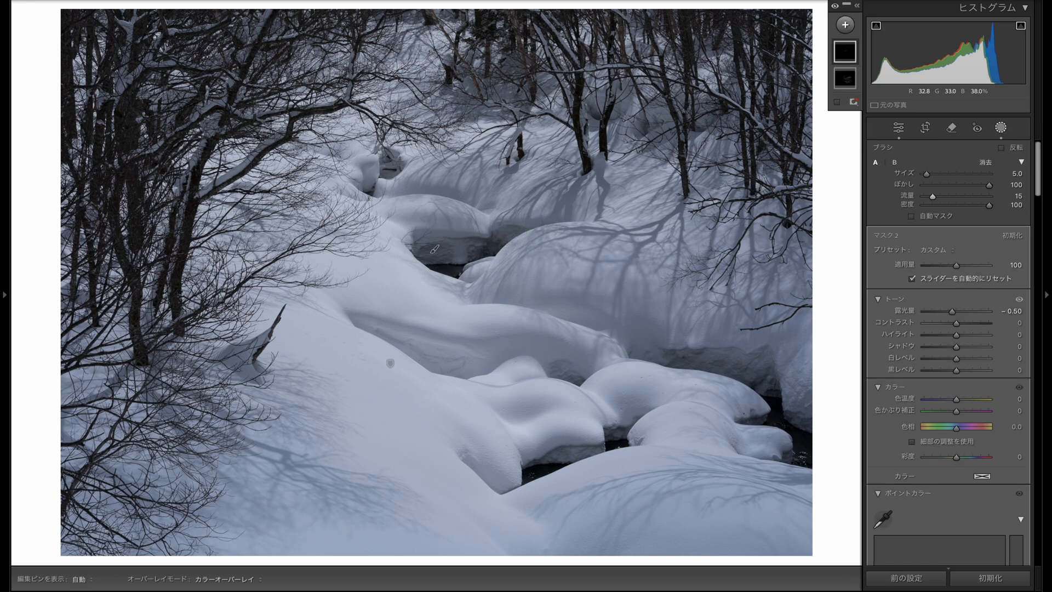
pyautogui.press('h')
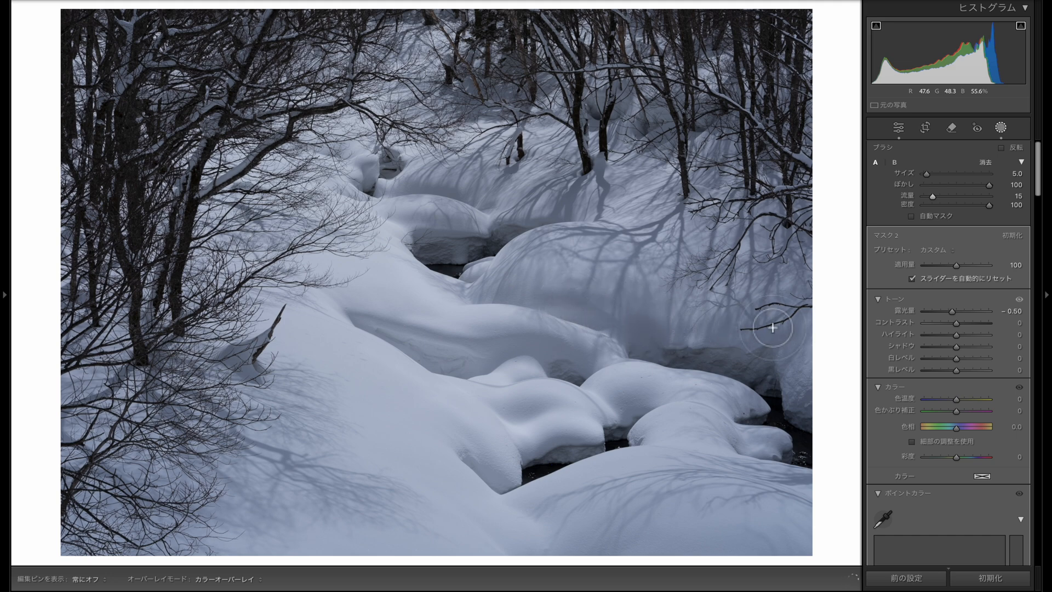
pyautogui.press('h')
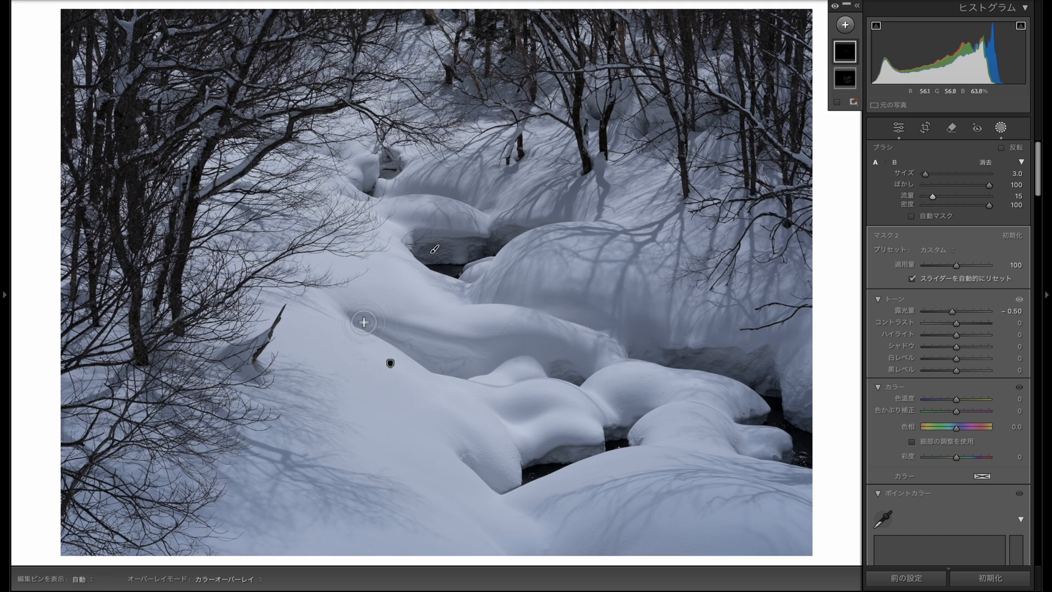
# Burn the shaded hollow beneath the central snow ridge with the brush size at 3
pyautogui.press('h')
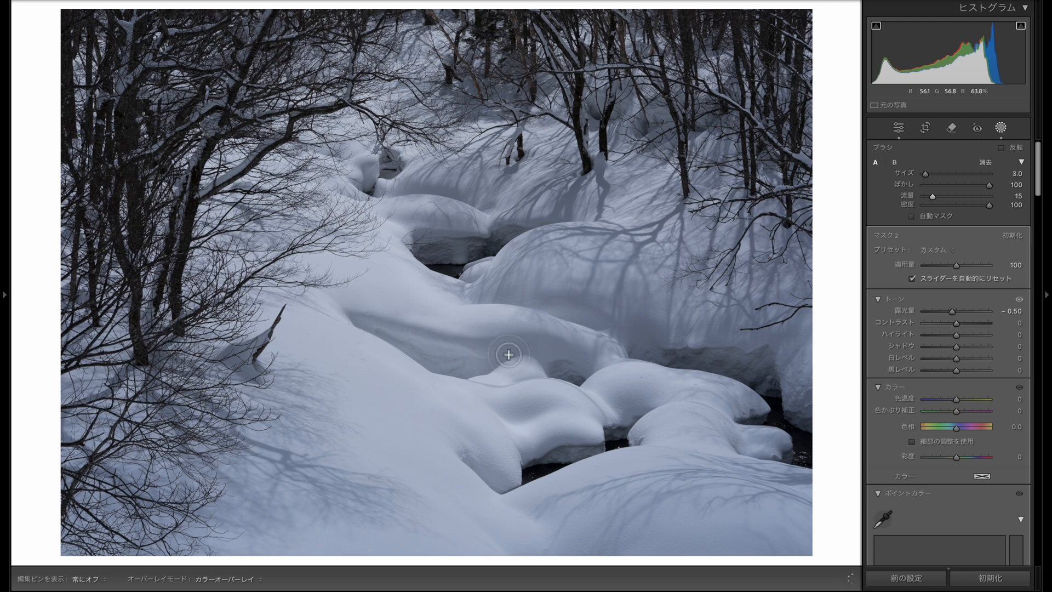
pyautogui.press('h')
pyautogui.press('h')
pyautogui.press('h')
pyautogui.press('h')
pyautogui.press('h')
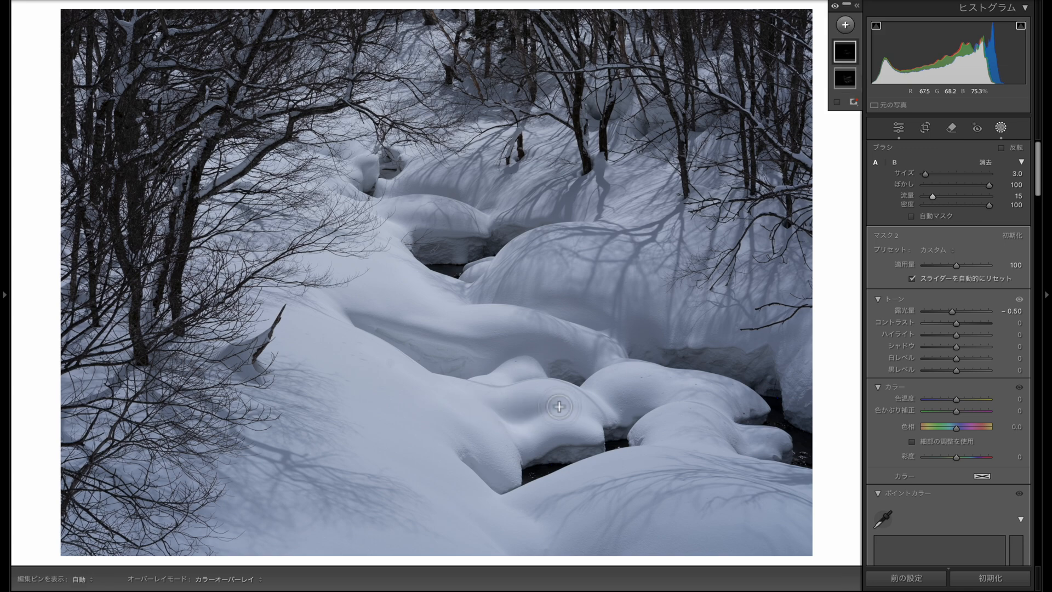
# Burn the shaded folds and edges of the lower snow mounds along the dark stream opening
pyautogui.press('h')
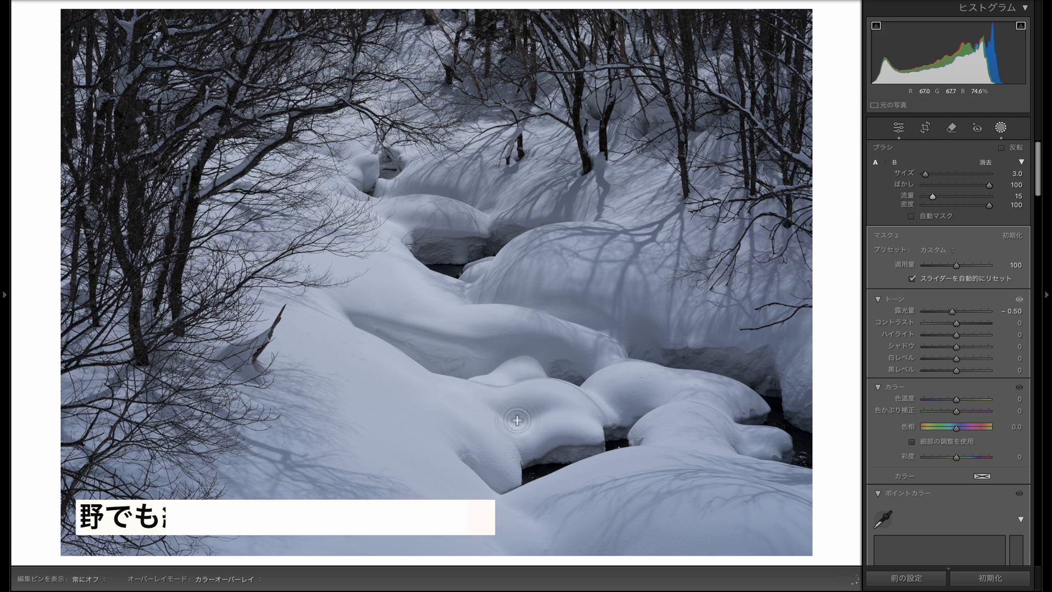
pyautogui.moveTo(505, 409); pyautogui.dragTo(504, 416)
pyautogui.moveTo(478, 458); pyautogui.dragTo(473, 457)
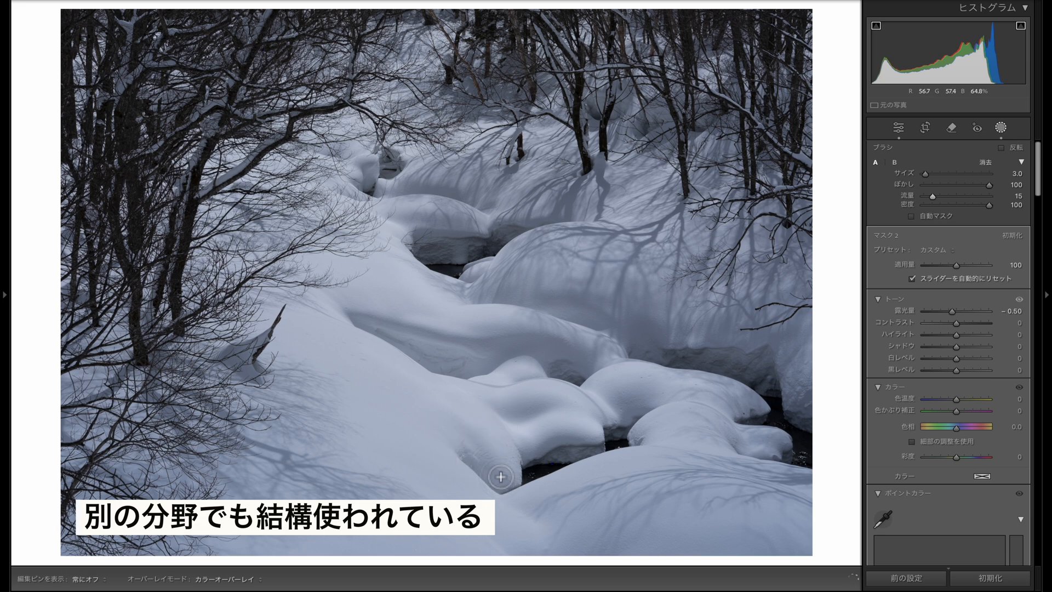
pyautogui.moveTo(502, 485); pyautogui.dragTo(503, 485)
pyautogui.moveTo(550, 457); pyautogui.dragTo(633, 429)
pyautogui.press('h')
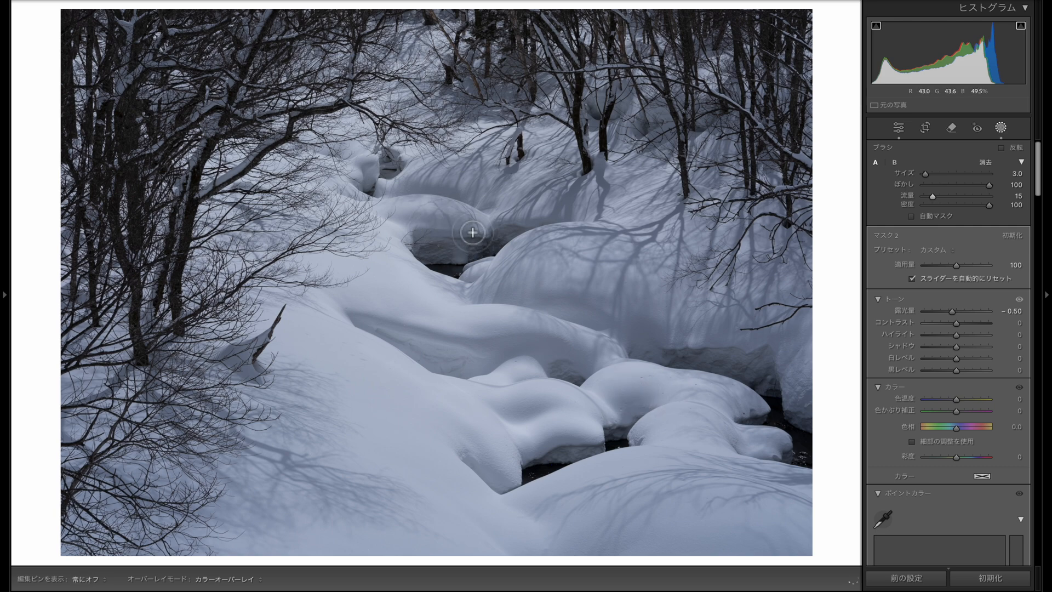
# Build up the burn mask on the upper mound's shaded underside and the shadowed bank near the overhanging branches
pyautogui.moveTo(447, 250)
pyautogui.mouseDown()
pyautogui.moveTo(464, 245)
pyautogui.moveTo(479, 217)
pyautogui.mouseUp()
pyautogui.press('h')
pyautogui.press('h')
pyautogui.press('h')
pyautogui.press('h')
pyautogui.press('h')
pyautogui.press('h')
pyautogui.press('h')
pyautogui.press('h')
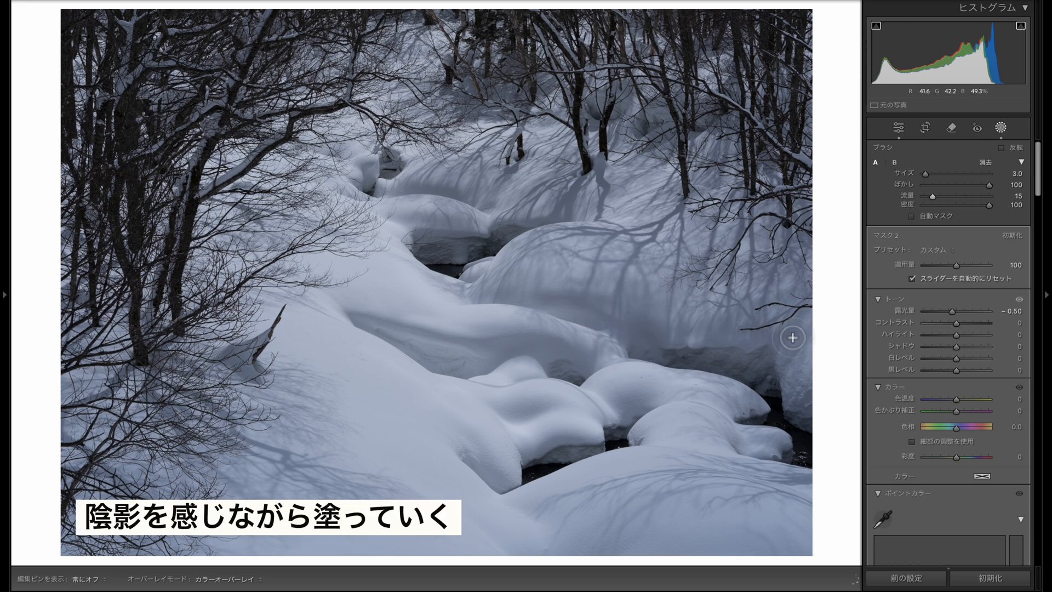
pyautogui.press('h')
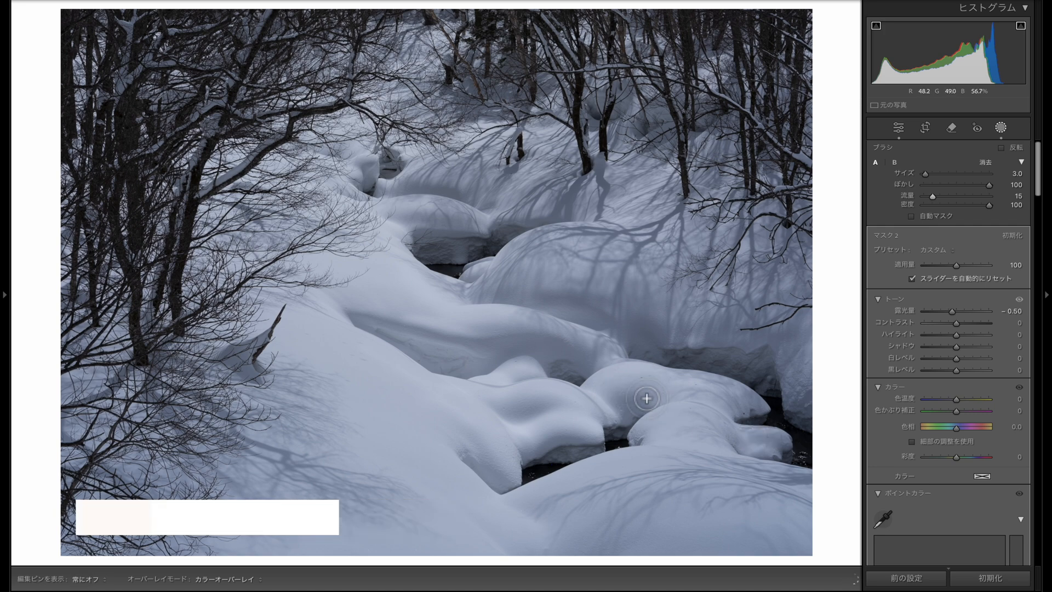
# Extend the burn mask over the lower mounds' shaded sides, the hollow under the central ridge and the large mound's base
pyautogui.press('h')
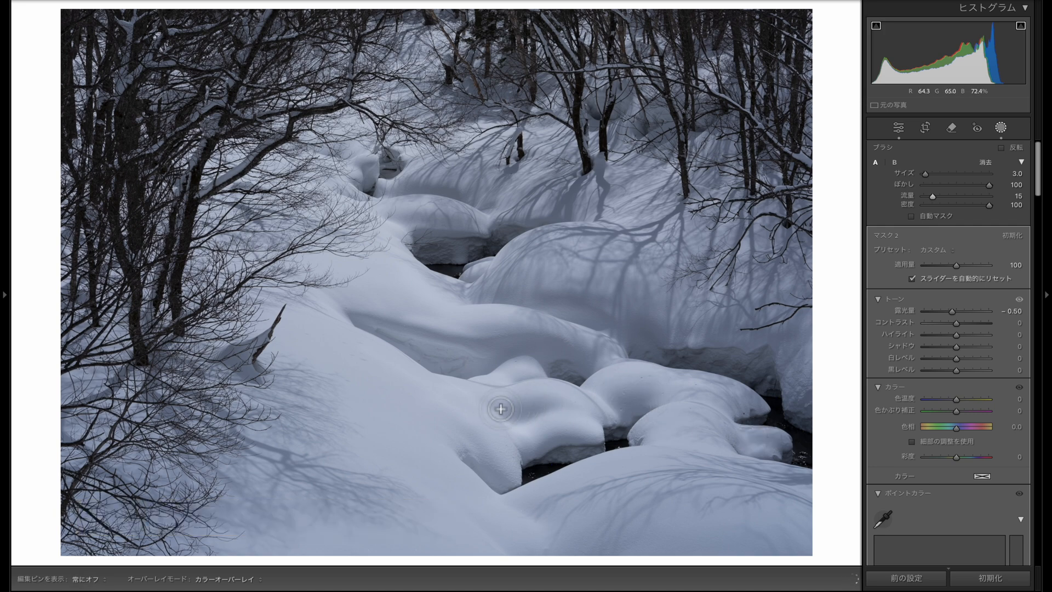
pyautogui.moveTo(526, 435)
pyautogui.mouseDown()
pyautogui.moveTo(492, 464)
pyautogui.moveTo(458, 427)
pyautogui.moveTo(518, 484)
pyautogui.moveTo(540, 454)
pyautogui.moveTo(596, 445)
pyautogui.moveTo(640, 405)
pyautogui.mouseUp()
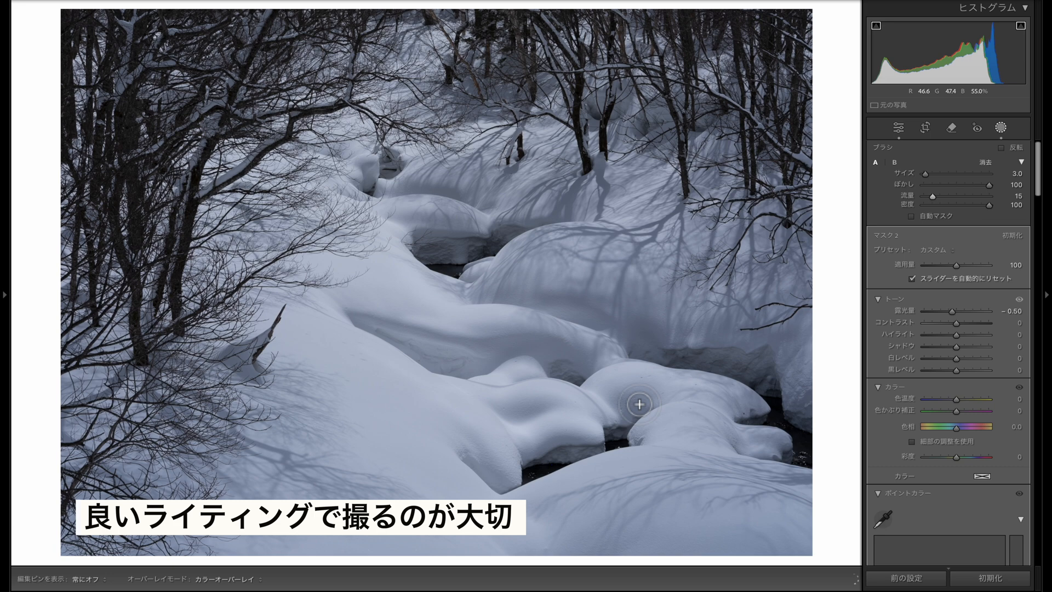
pyautogui.moveTo(592, 378)
pyautogui.mouseDown()
pyautogui.moveTo(534, 342)
pyautogui.moveTo(366, 321)
pyautogui.moveTo(494, 343)
pyautogui.mouseUp()
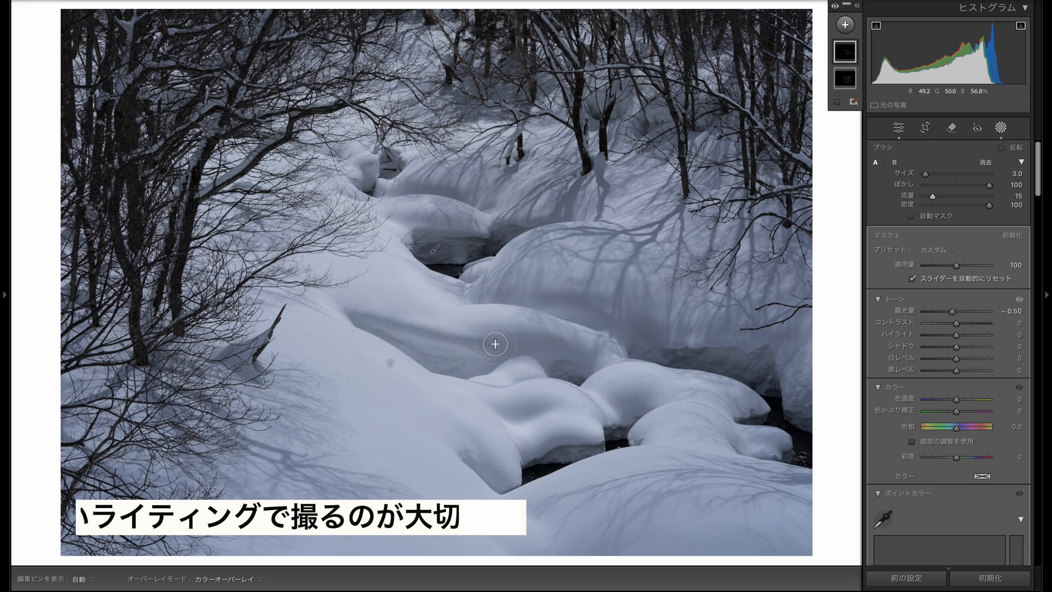
pyautogui.moveTo(479, 286)
pyautogui.mouseDown()
pyautogui.moveTo(600, 295)
pyautogui.moveTo(491, 295)
pyautogui.moveTo(623, 309)
pyautogui.moveTo(597, 298)
pyautogui.moveTo(651, 334)
pyautogui.mouseUp()
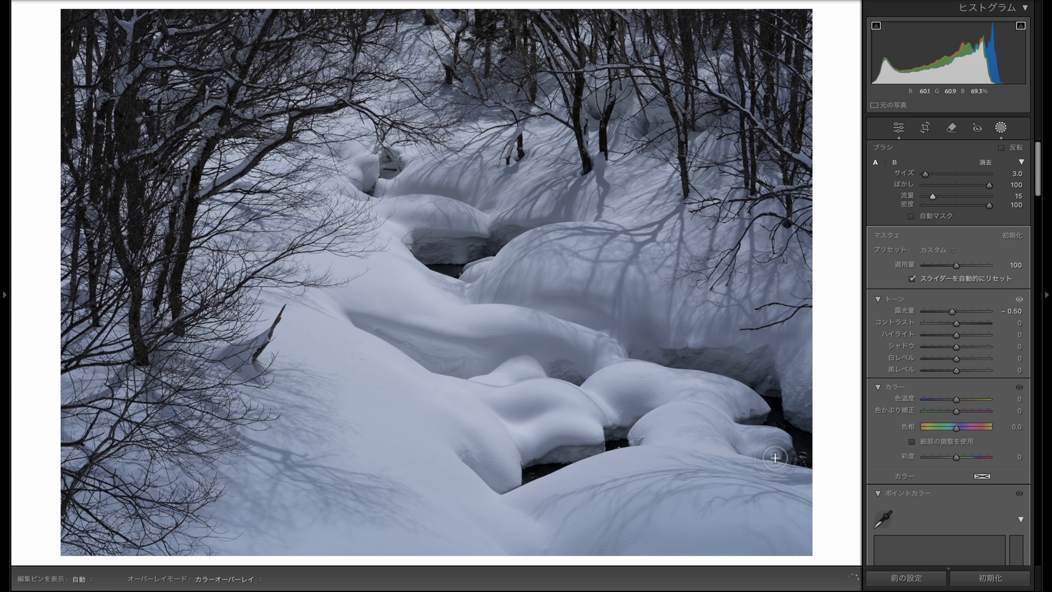
pyautogui.press('h')
pyautogui.press(']')
pyautogui.press(']')
pyautogui.press(']')
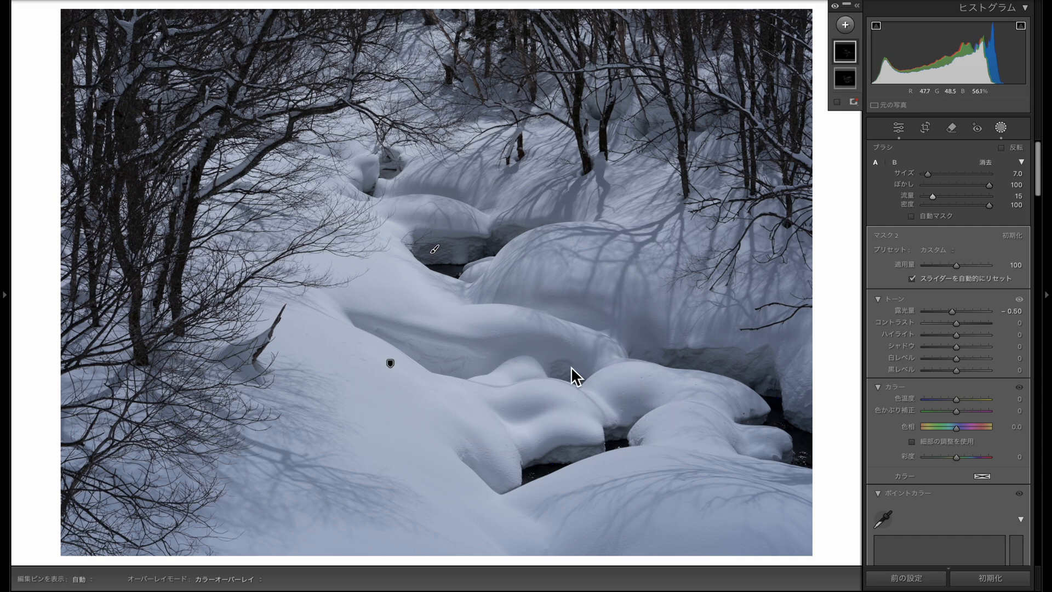
pyautogui.press('[')
pyautogui.press('[')
pyautogui.press('[')
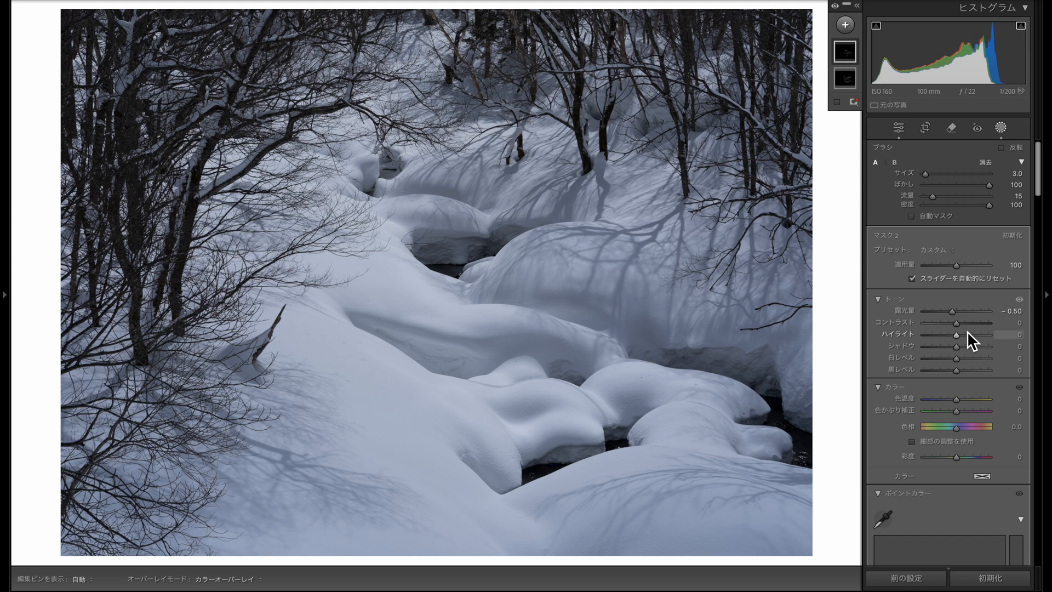
# Set the burn mask's exposure to −0.38 and its overall amount to 110
pyautogui.press('Down')
pyautogui.press('Down')
pyautogui.press('Down')
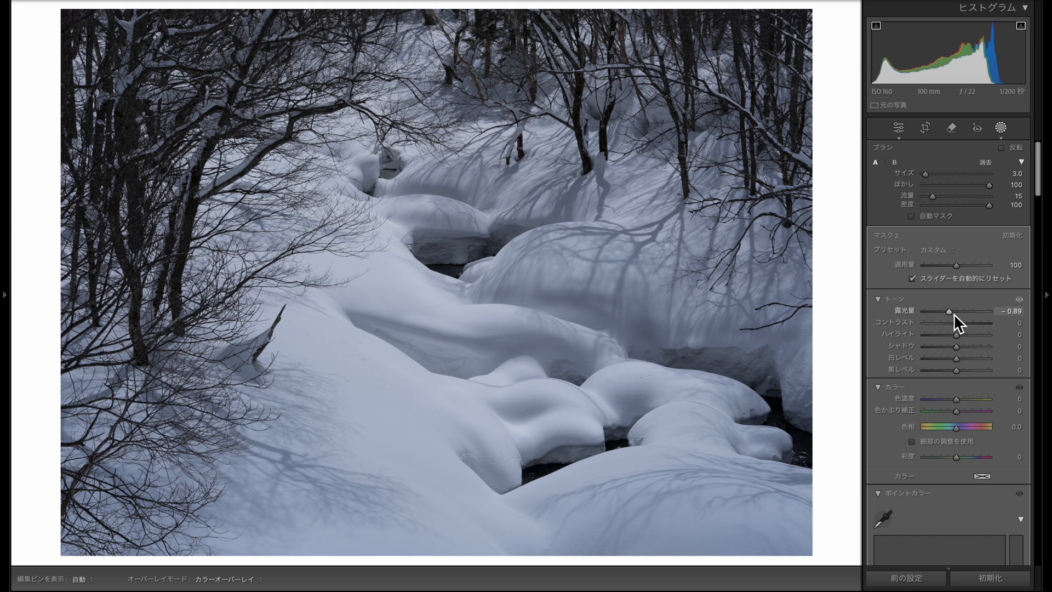
pyautogui.moveTo(961, 315)
pyautogui.mouseDown()
pyautogui.moveTo(916, 317)
pyautogui.moveTo(958, 314)
pyautogui.mouseUp()
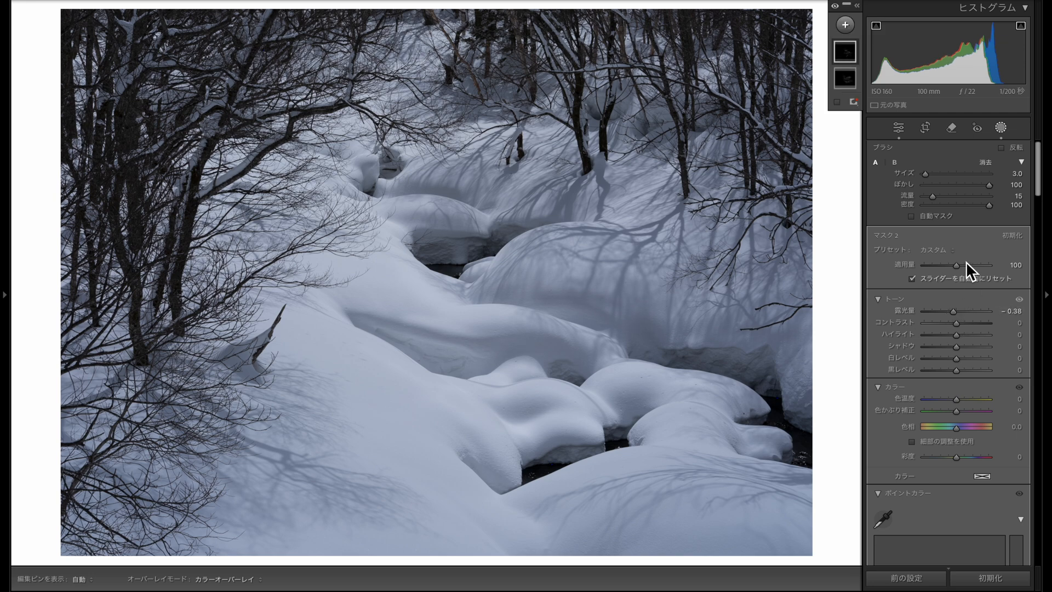
pyautogui.moveTo(962, 269)
pyautogui.mouseDown()
pyautogui.moveTo(998, 263)
pyautogui.moveTo(940, 265)
pyautogui.moveTo(960, 267)
pyautogui.mouseUp()
# Toggle all masks off and on repeatedly to compare the photo with and without the dodge and burn
pyautogui.click(835, 6)
pyautogui.click(834, 5)
pyautogui.click(835, 6)
pyautogui.click(834, 5)
pyautogui.click(834, 6)
pyautogui.click(835, 5)
pyautogui.click(834, 5)
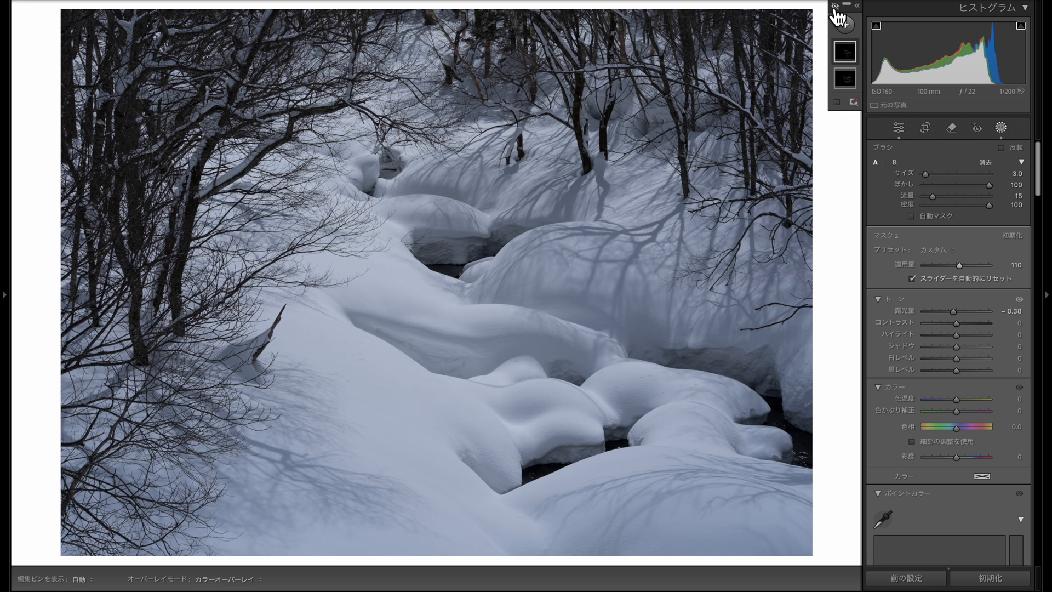
pyautogui.click(835, 6)
pyautogui.click(835, 6)
pyautogui.click(834, 5)
pyautogui.click(835, 5)
pyautogui.click(835, 6)
pyautogui.click(835, 5)
pyautogui.click(835, 5)
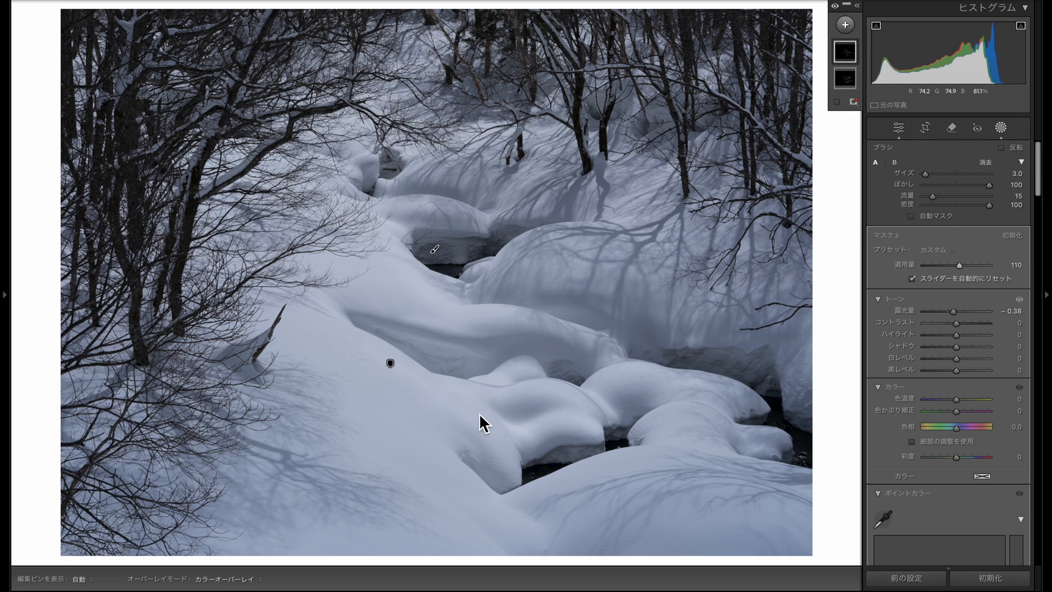
pyautogui.click(836, 7)
pyautogui.click(835, 6)
pyautogui.click(836, 6)
pyautogui.click(836, 7)
pyautogui.click(836, 6)
pyautogui.click(836, 7)
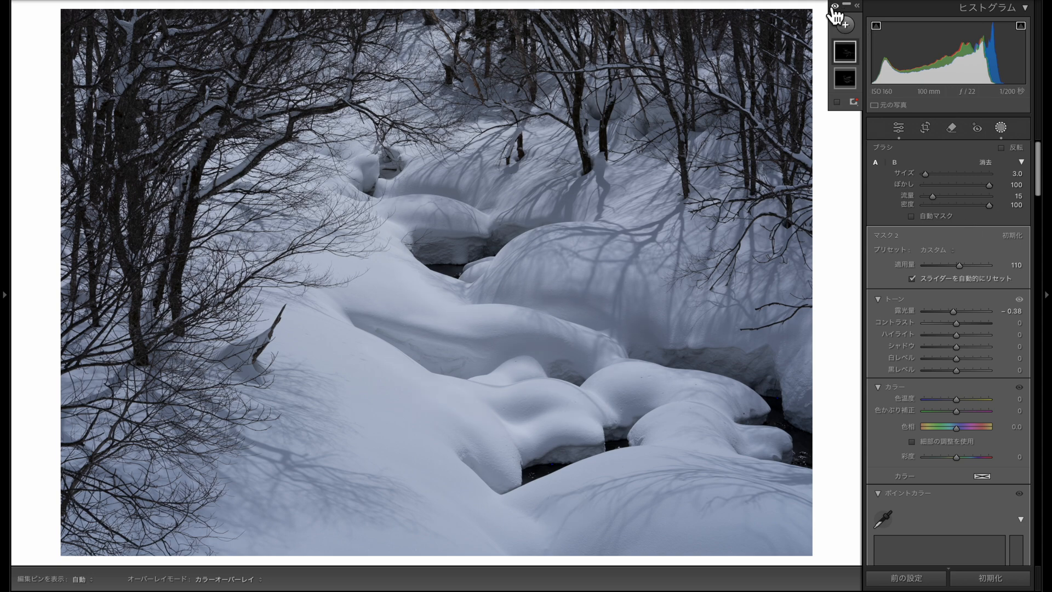
# Leave masking and set the whole photo's contrast to +4, highlights to −5, shadows to −4 and whites to +29
pyautogui.press('k')
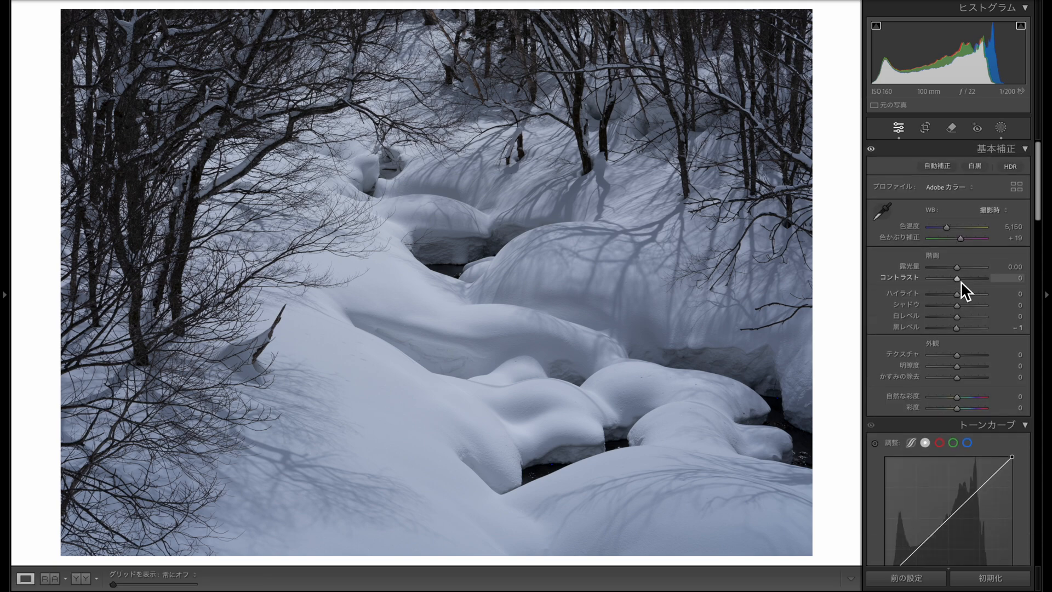
pyautogui.click(950, 297)
pyautogui.click(955, 295)
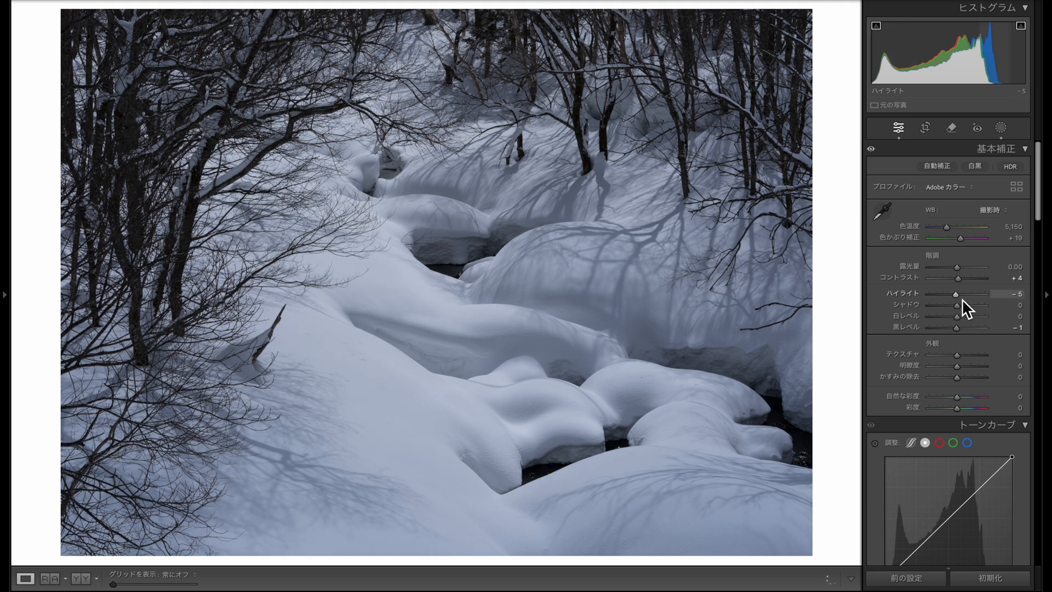
pyautogui.click(961, 304)
pyautogui.moveTo(960, 304); pyautogui.dragTo(959, 307)
pyautogui.click(966, 320)
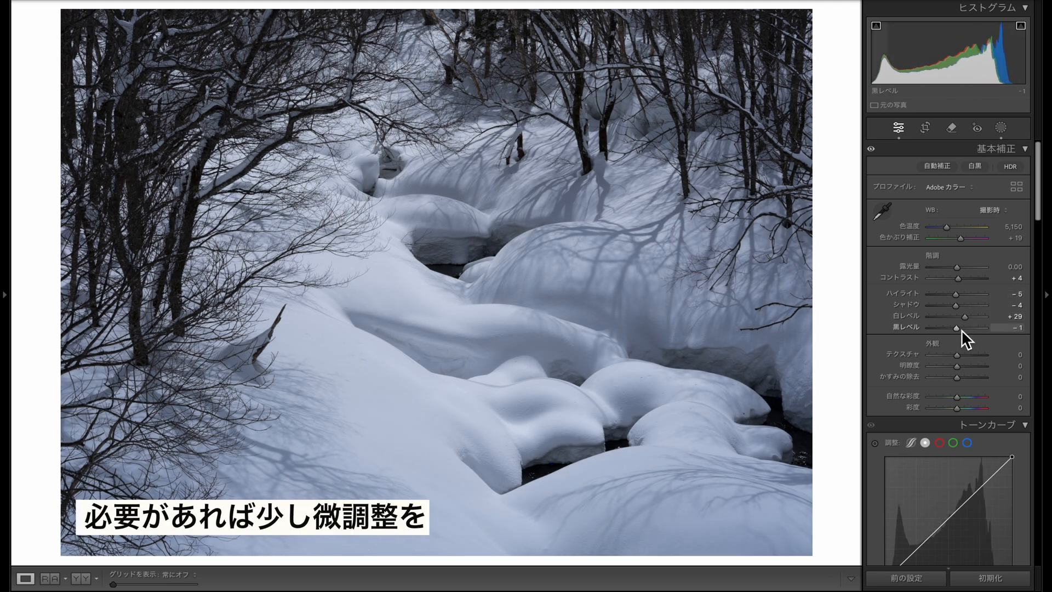
# Shape a slight S tone curve with two points and fine-tune exposure to +0.10, whites to +2 and blacks to −7
pyautogui.scroll(-5, 960, 328)
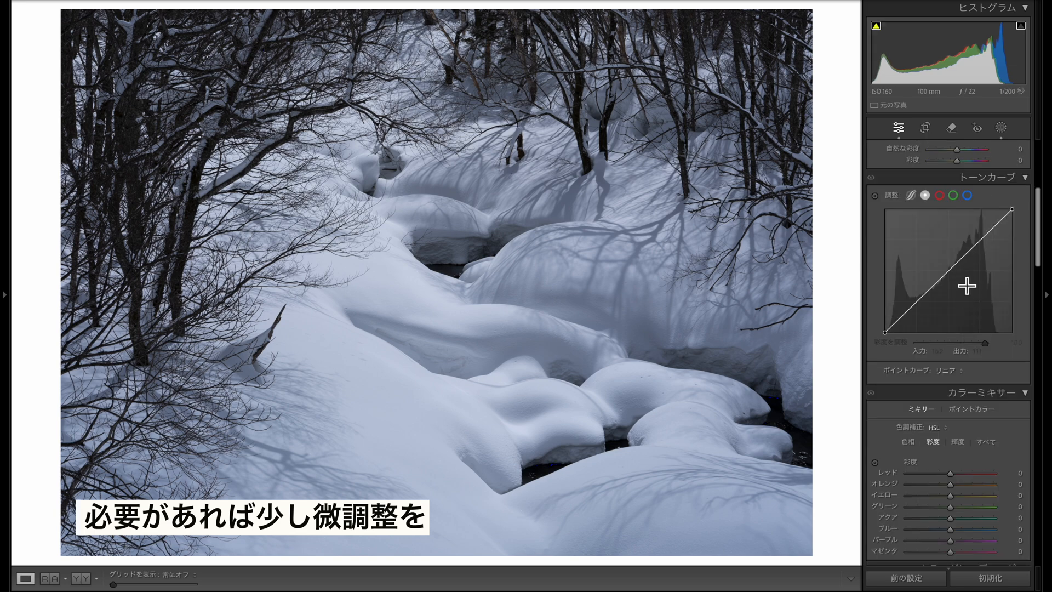
pyautogui.click(960, 260)
pyautogui.moveTo(925, 295); pyautogui.dragTo(926, 298)
pyautogui.scroll(5, 943, 309)
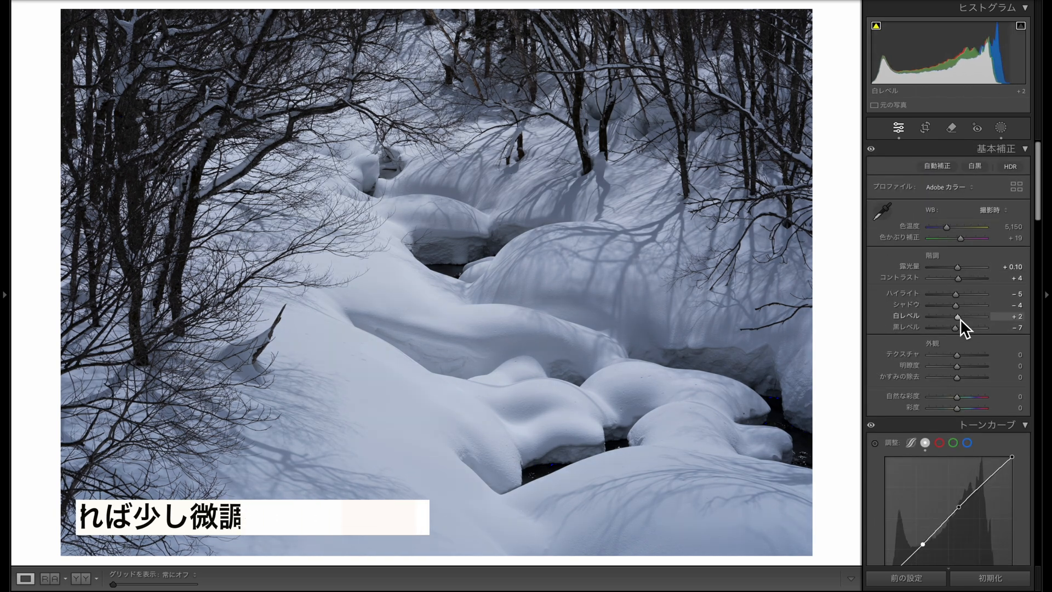
# Review the sunset mountain photo's existing basic, tone curve, colour grading and calibration settings, and inspect the central ridge up close
pyautogui.scroll(-3, 924, 378)
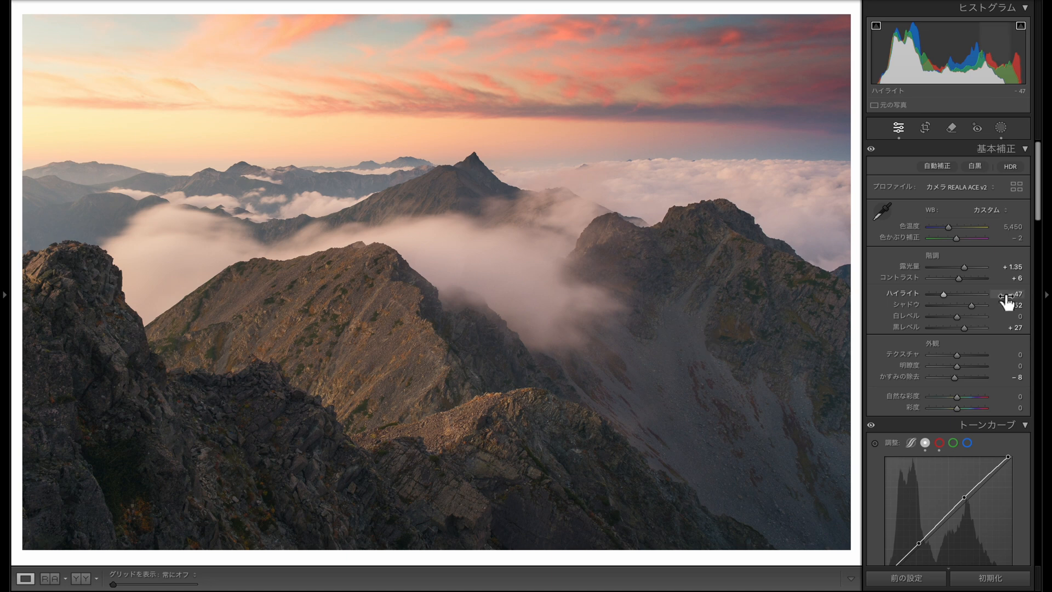
pyautogui.scroll(-3, 1006, 301)
pyautogui.scroll(-4, 1006, 300)
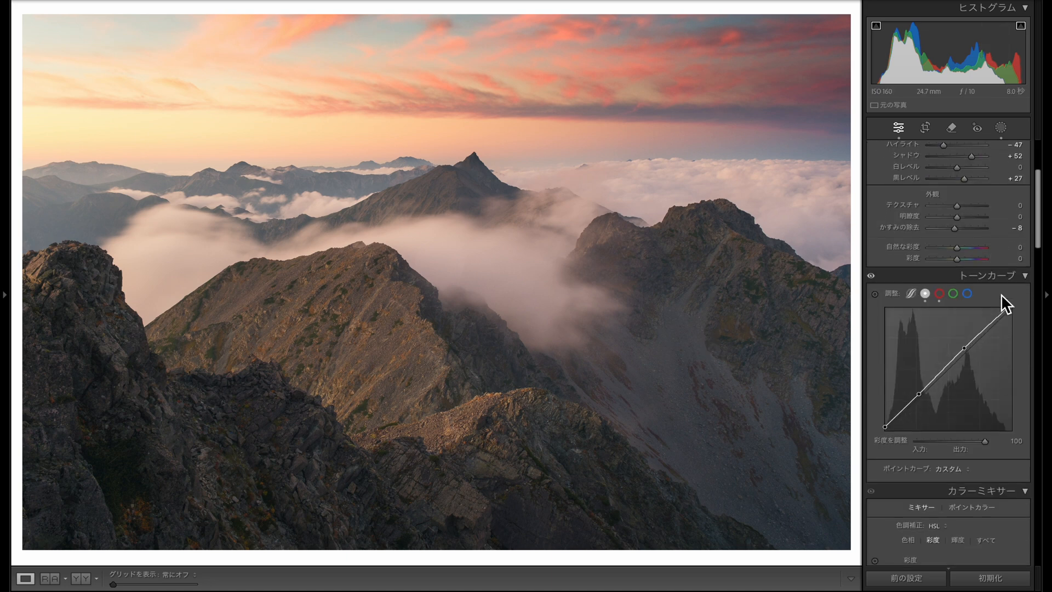
pyautogui.click(940, 270)
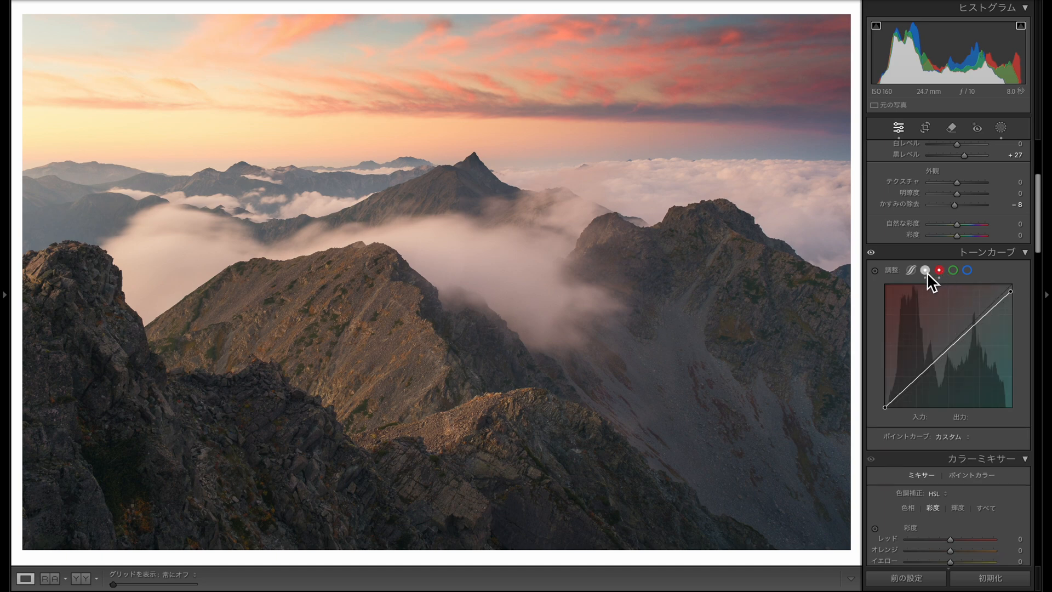
pyautogui.click(925, 270)
pyautogui.scroll(-10, 979, 263)
pyautogui.scroll(-5, 979, 262)
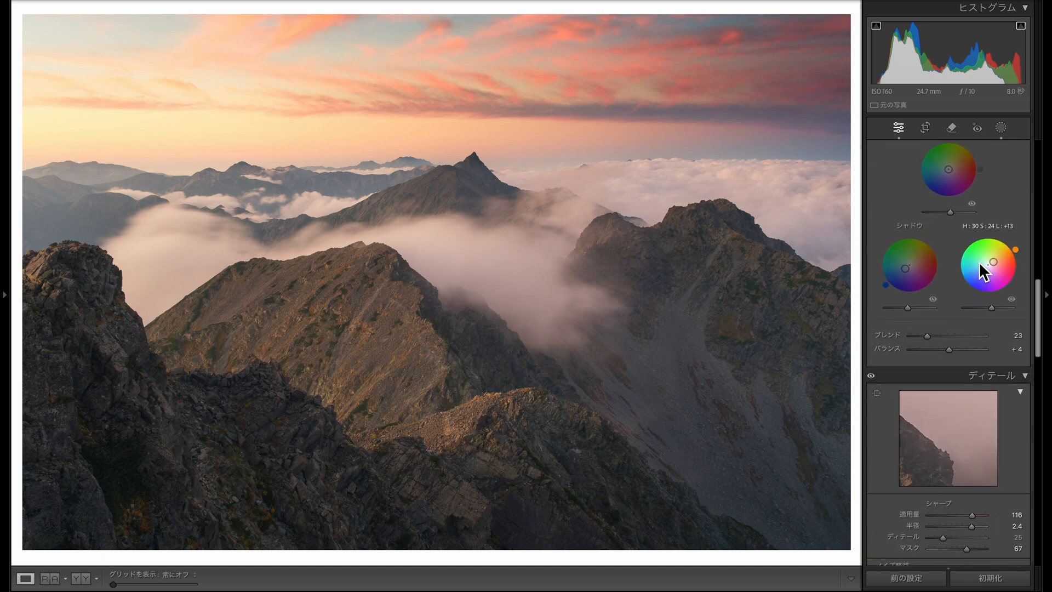
pyautogui.scroll(2, 984, 307)
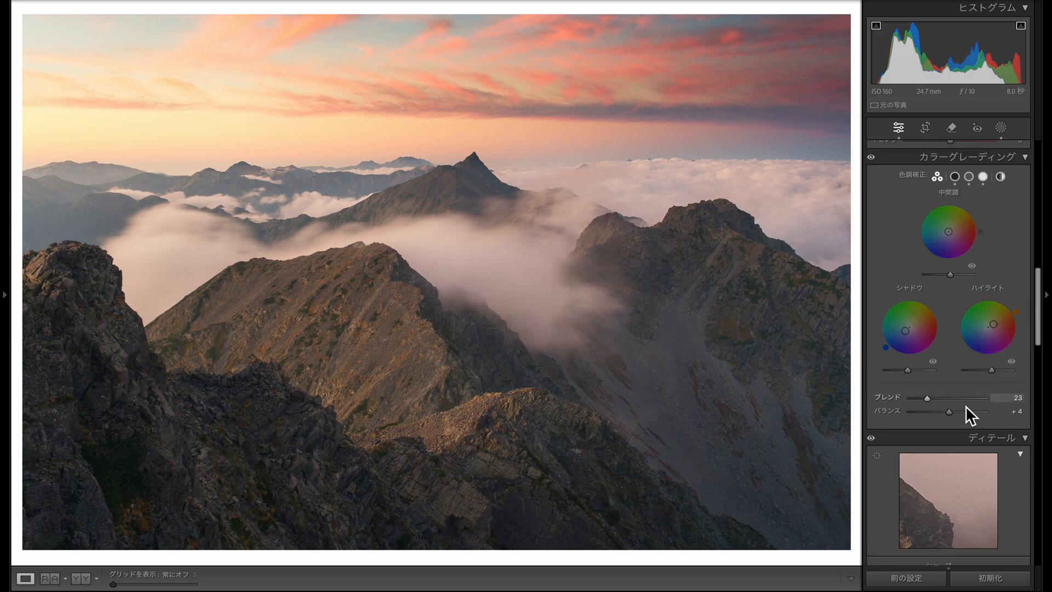
pyautogui.scroll(-15, 994, 222)
pyautogui.scroll(1, 991, 230)
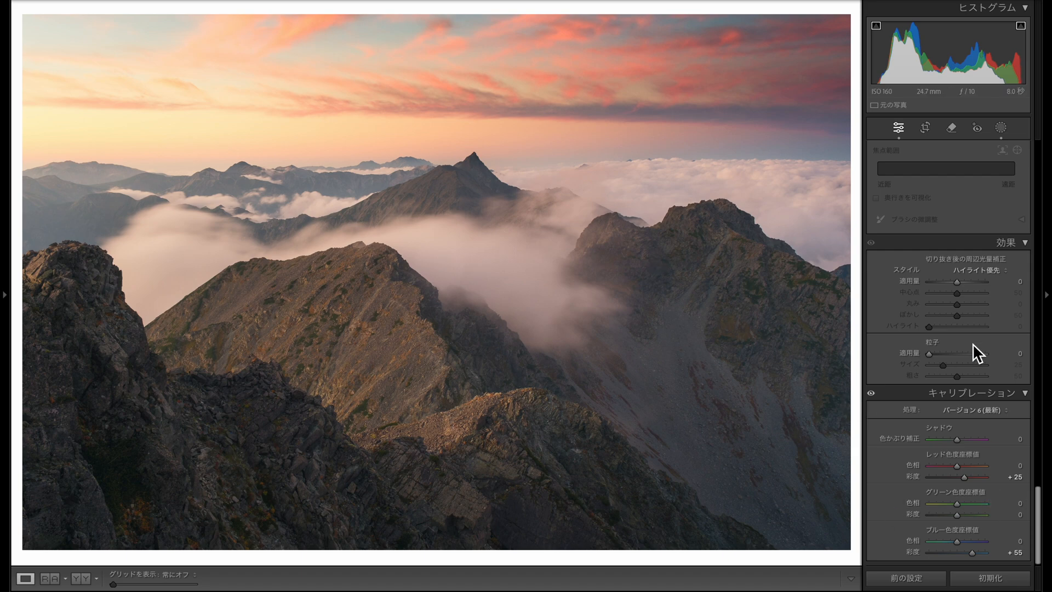
pyautogui.scroll(15, 973, 345)
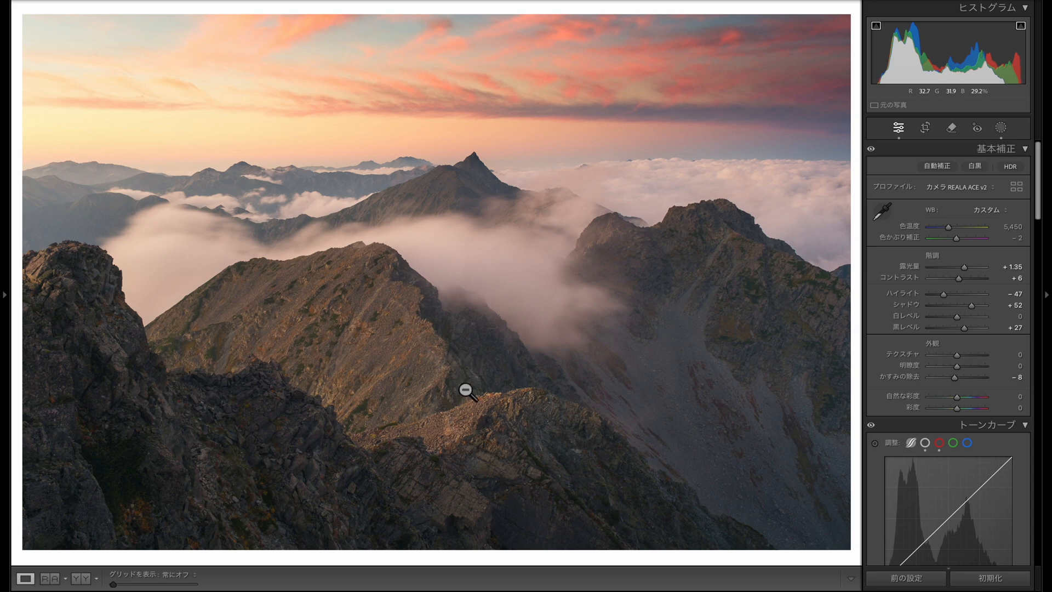
pyautogui.click(368, 347)
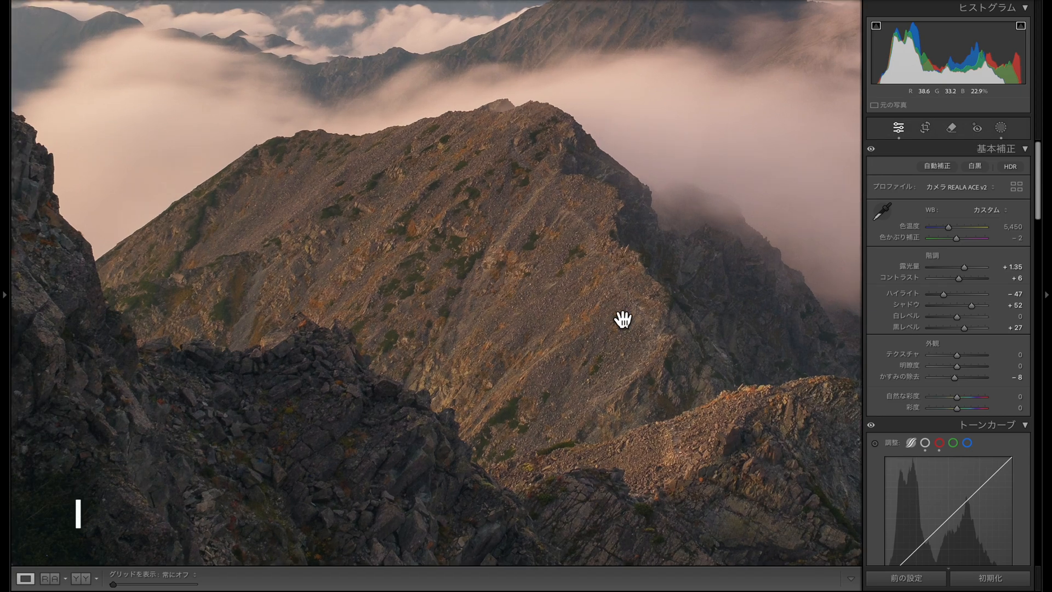
pyautogui.click(502, 336)
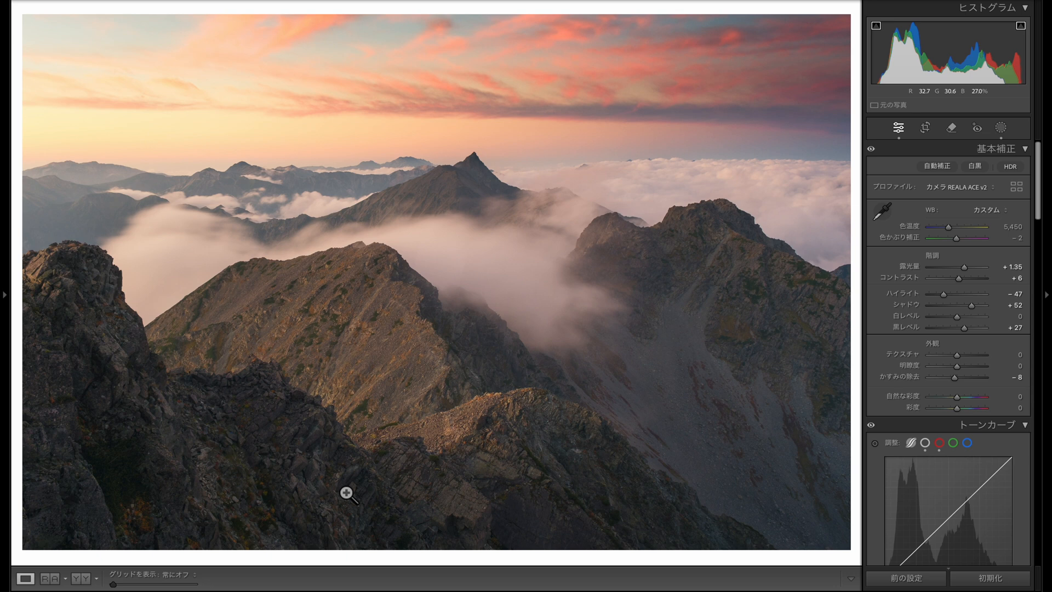
# Add a new brush mask to the mountain photo and set its exposure to 0.50 for dodging
pyautogui.click(1001, 132)
pyautogui.click(847, 25)
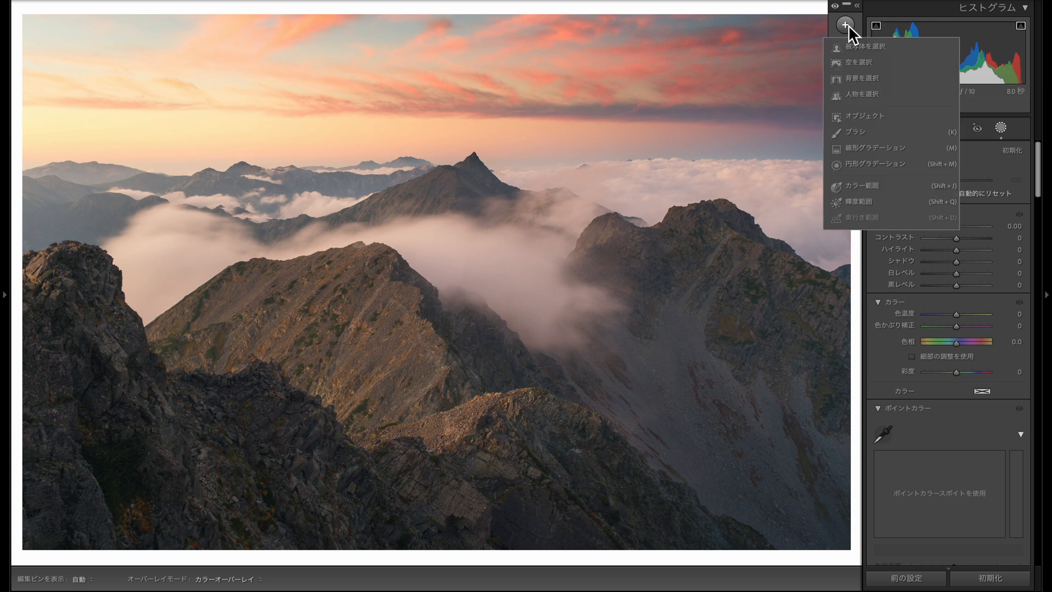
pyautogui.click(866, 134)
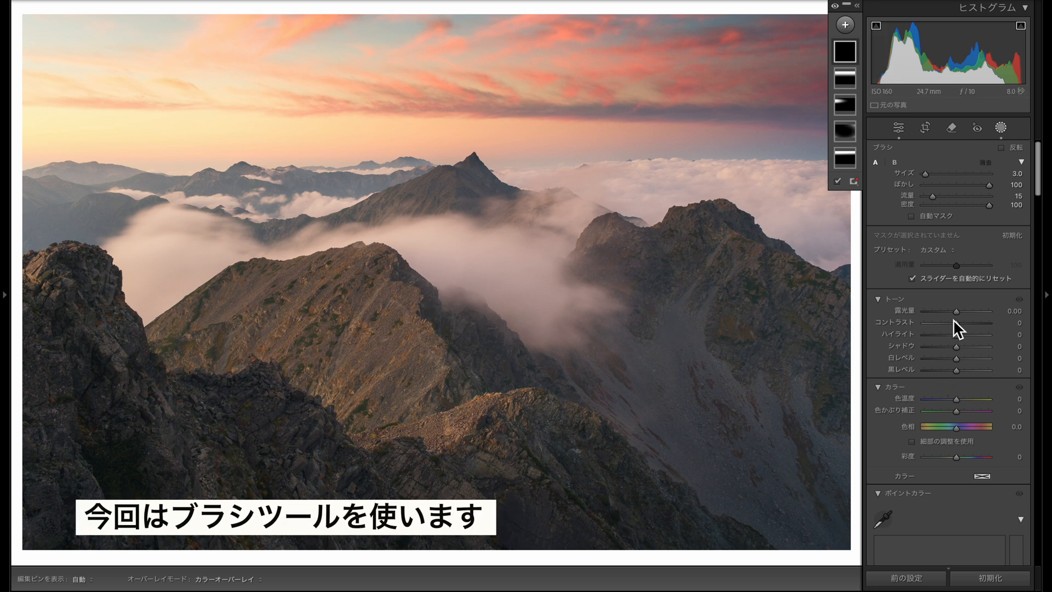
pyautogui.moveTo(961, 314); pyautogui.dragTo(965, 315)
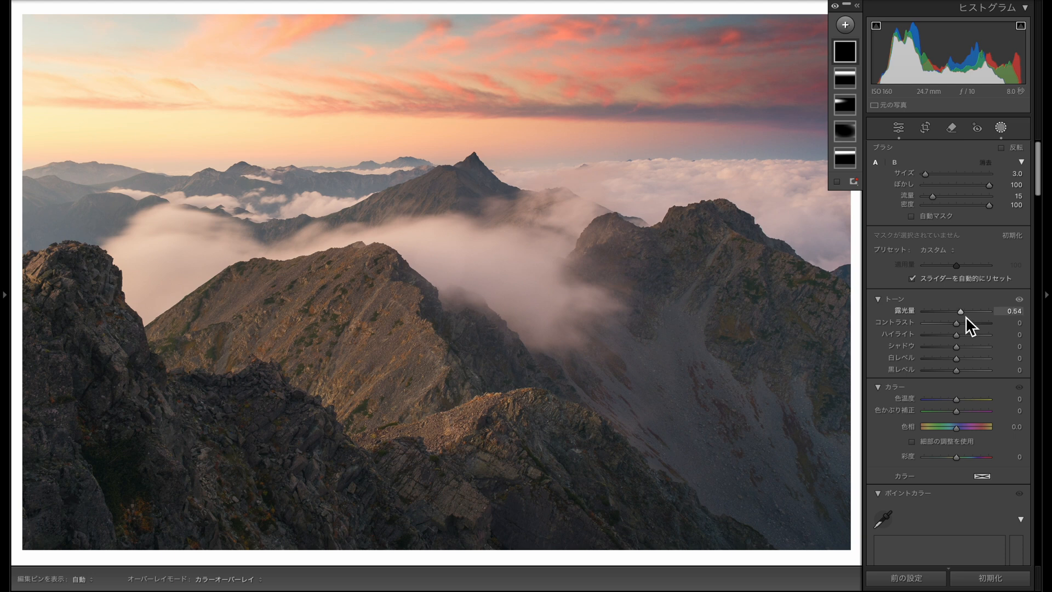
pyautogui.moveTo(966, 317); pyautogui.dragTo(966, 315)
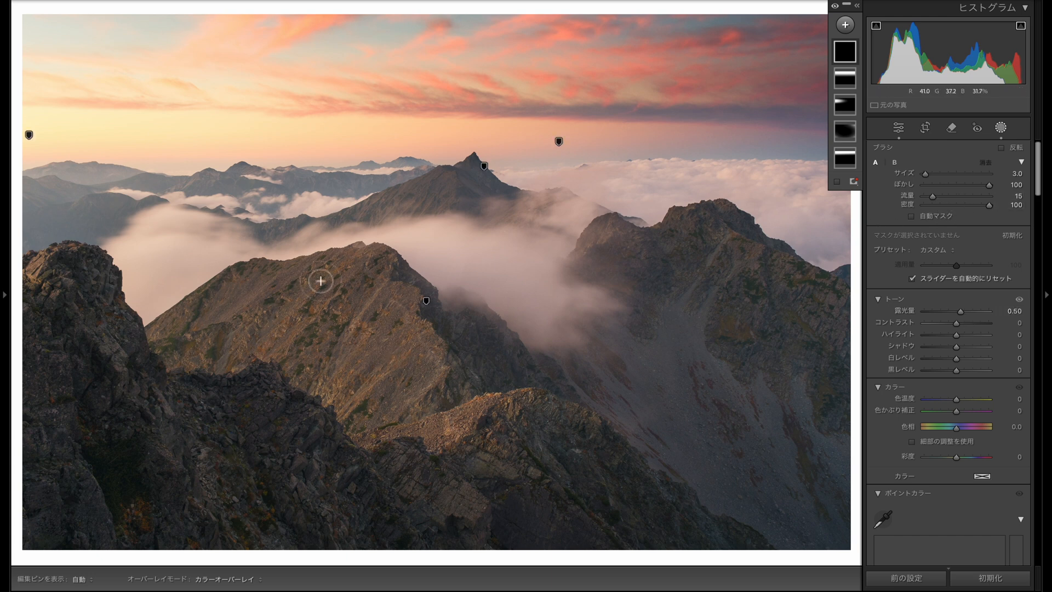
# Paint the dodge mask over the sunlit face of the central ridge, using brush sizes 5.0 and 2.0
pyautogui.scroll(2, 320, 281)
pyautogui.press('h')
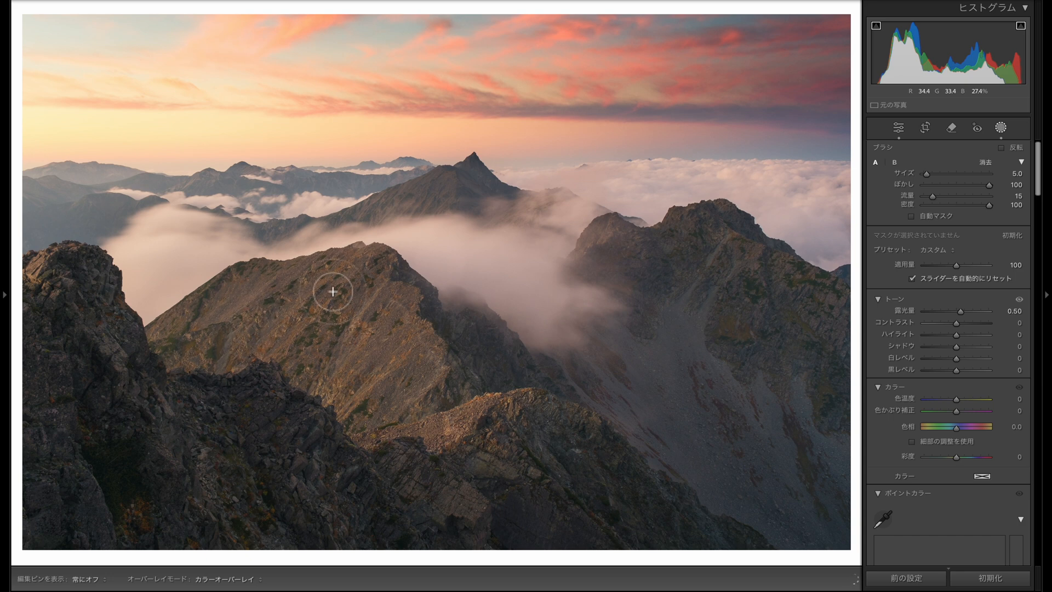
pyautogui.moveTo(383, 409); pyautogui.dragTo(394, 407)
pyautogui.moveTo(398, 333)
pyautogui.mouseDown()
pyautogui.moveTo(397, 301)
pyautogui.moveTo(375, 279)
pyautogui.moveTo(338, 271)
pyautogui.moveTo(240, 291)
pyautogui.moveTo(159, 334)
pyautogui.moveTo(253, 287)
pyautogui.moveTo(357, 268)
pyautogui.moveTo(374, 277)
pyautogui.moveTo(412, 364)
pyautogui.moveTo(375, 408)
pyautogui.mouseUp()
pyautogui.scroll(-3, 375, 408)
pyautogui.press('h')
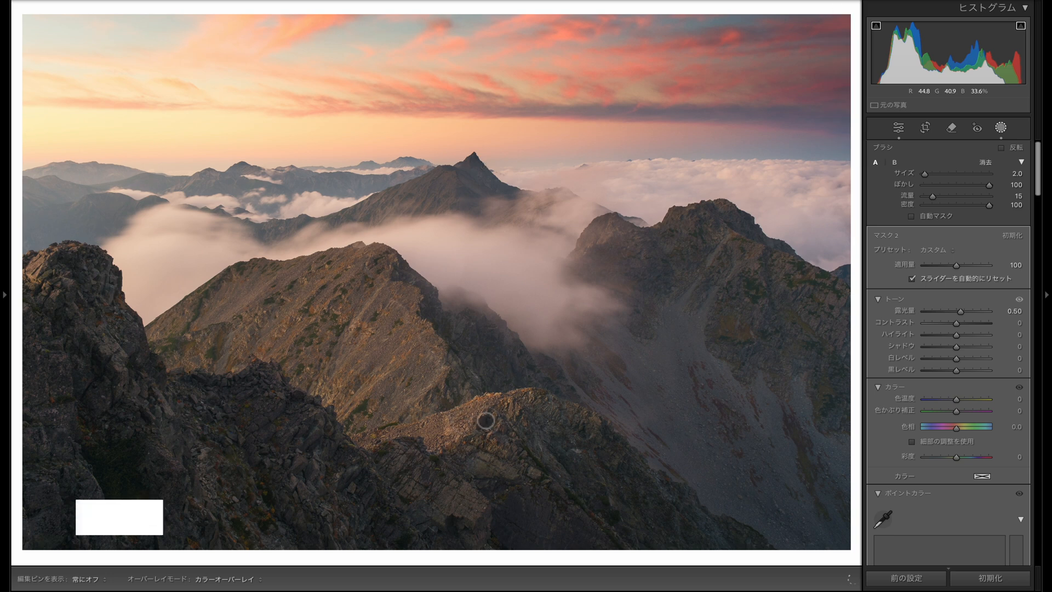
pyautogui.moveTo(432, 394); pyautogui.dragTo(424, 376)
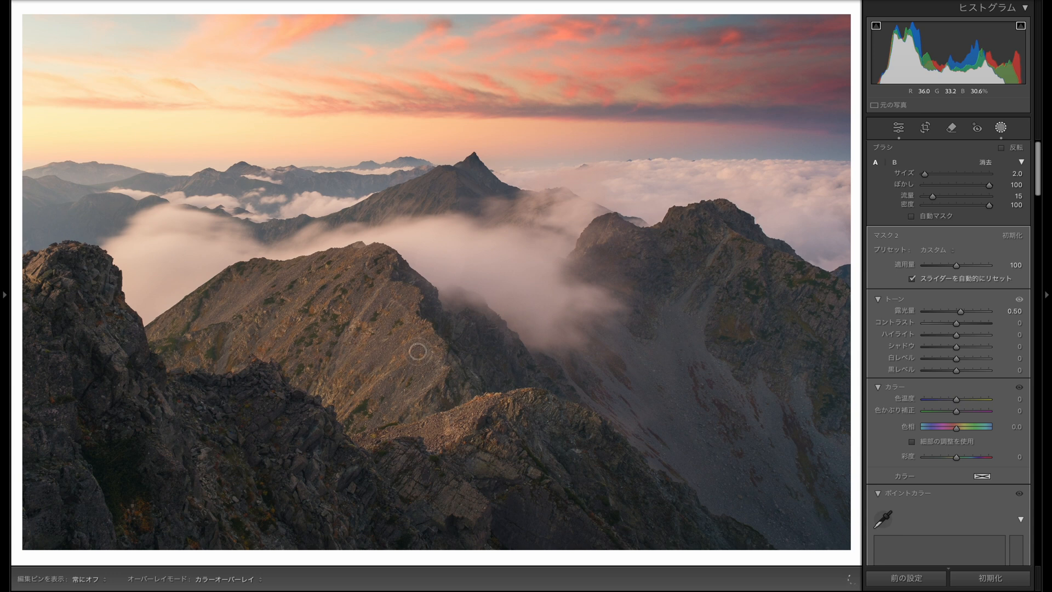
# Set the dodge mask's exposure to 0.90 and continue painting the lower sunlit slope with brush size 5.0
pyautogui.press('h')
pyautogui.moveTo(963, 312); pyautogui.dragTo(967, 313)
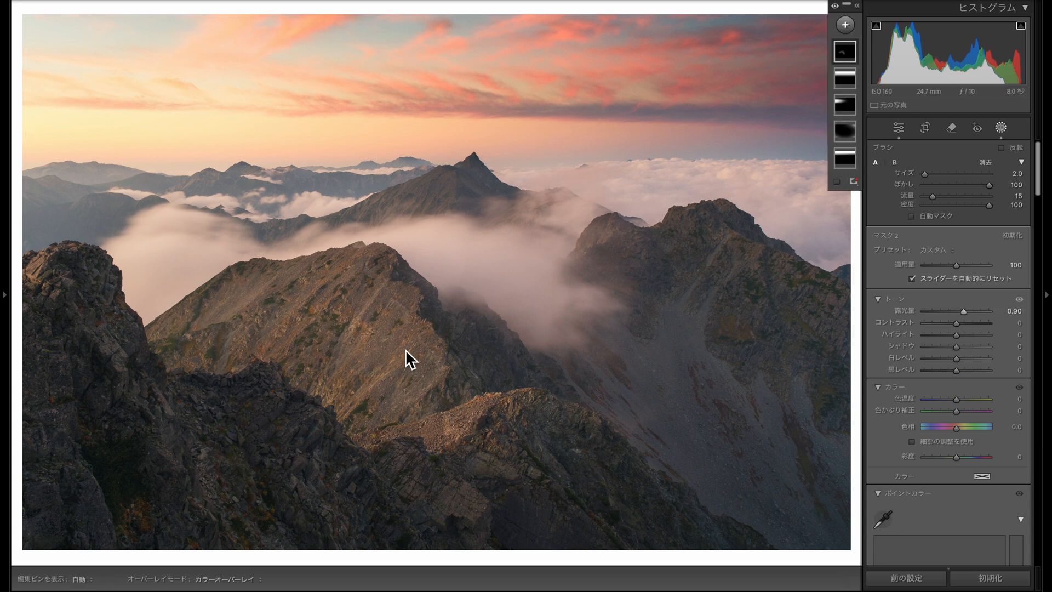
pyautogui.press('h')
pyautogui.press(']')
pyautogui.press(']')
pyautogui.press(']')
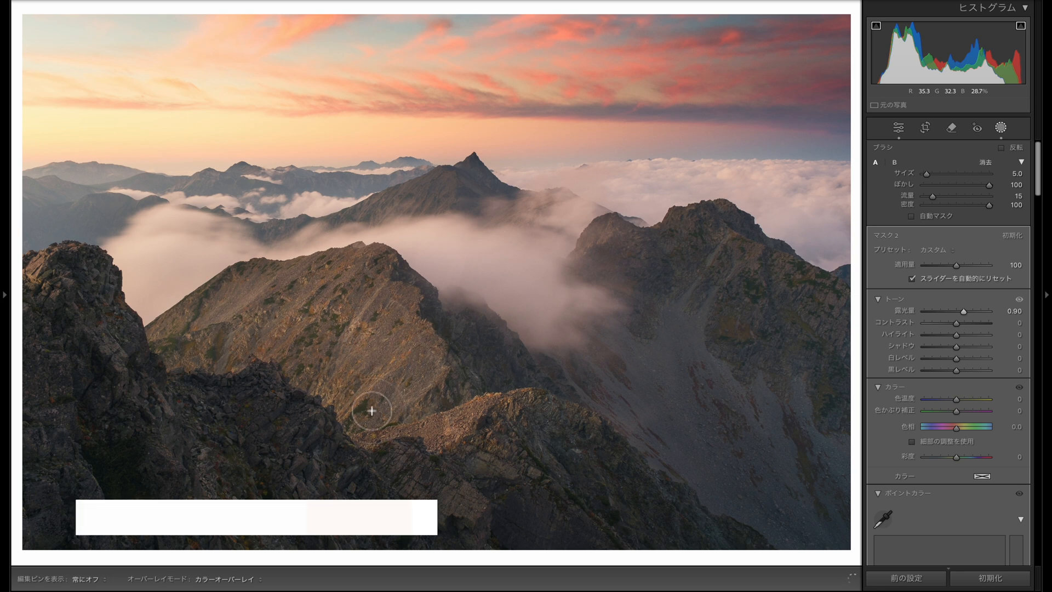
pyautogui.press('h')
pyautogui.moveTo(422, 419); pyautogui.dragTo(461, 419)
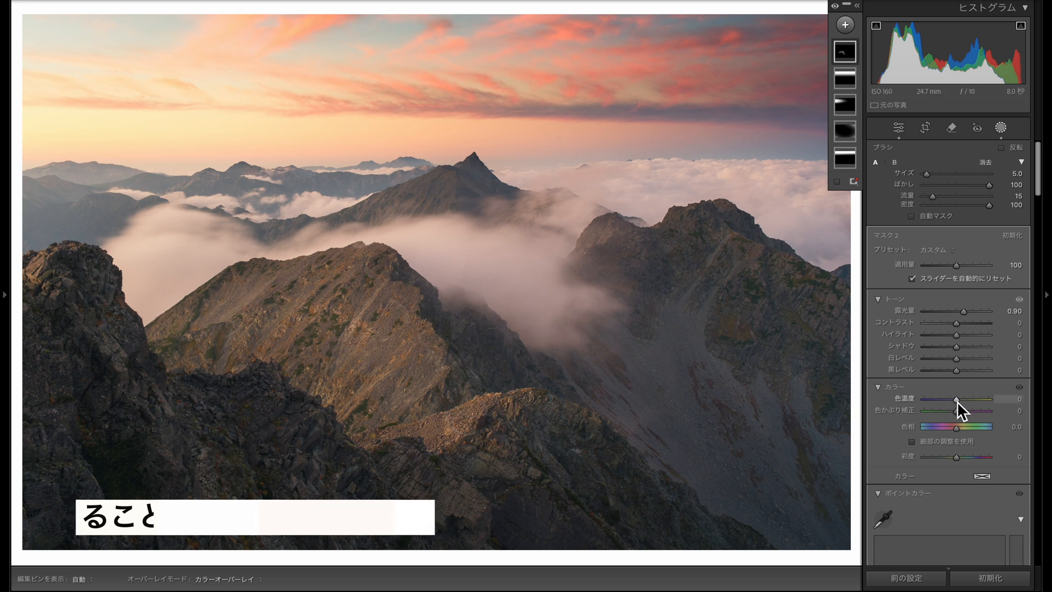
# Warm the dodge mask to temperature 3 and paint the slope's boundaries carefully with brush size 3.0
pyautogui.moveTo(958, 401)
pyautogui.mouseDown()
pyautogui.moveTo(991, 403)
pyautogui.moveTo(959, 401)
pyautogui.mouseUp()
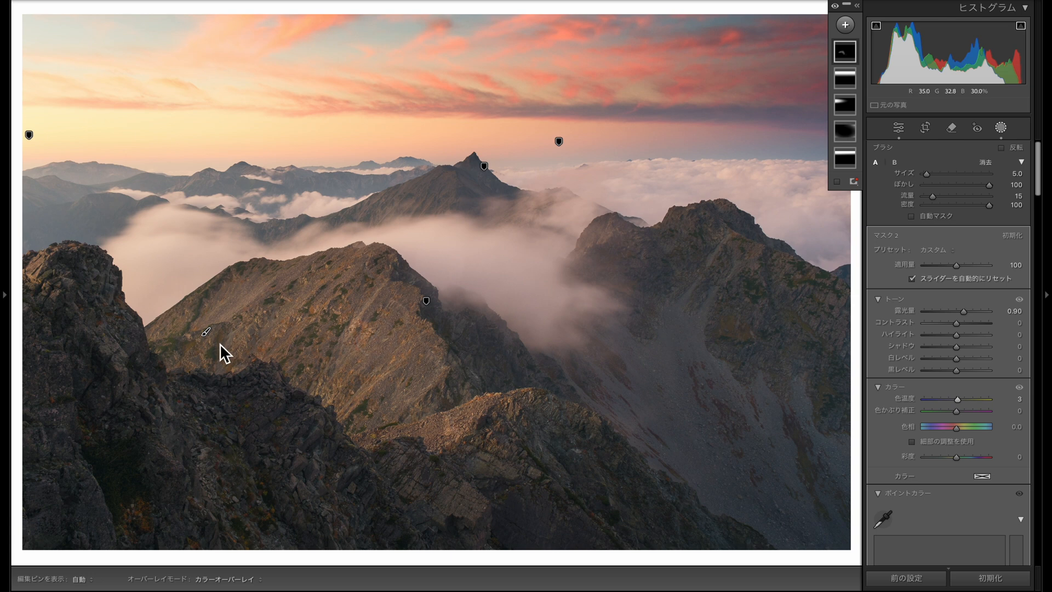
pyautogui.press('h')
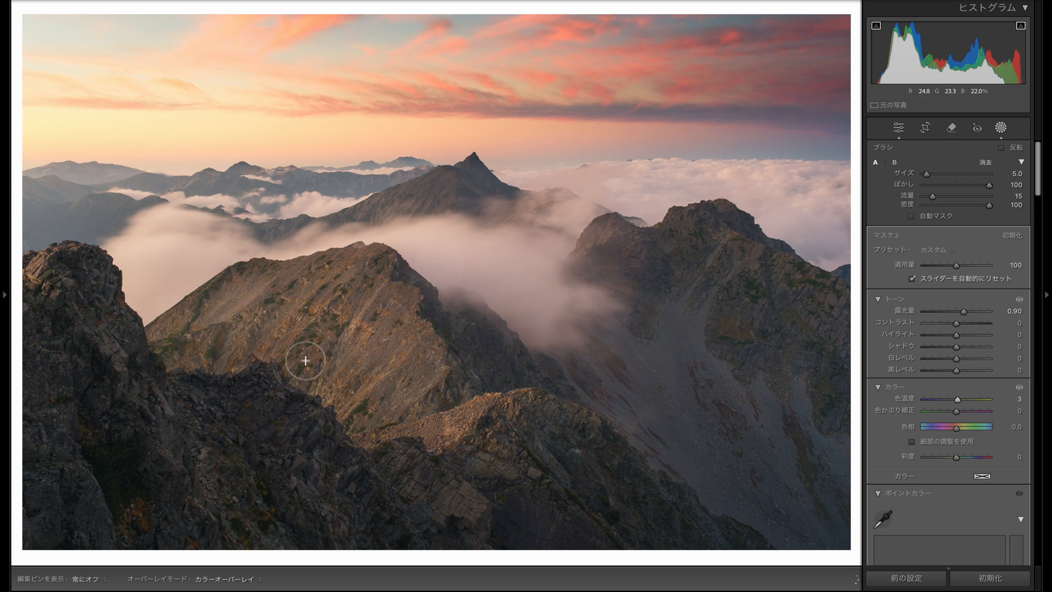
pyautogui.scroll(-2, 326, 298)
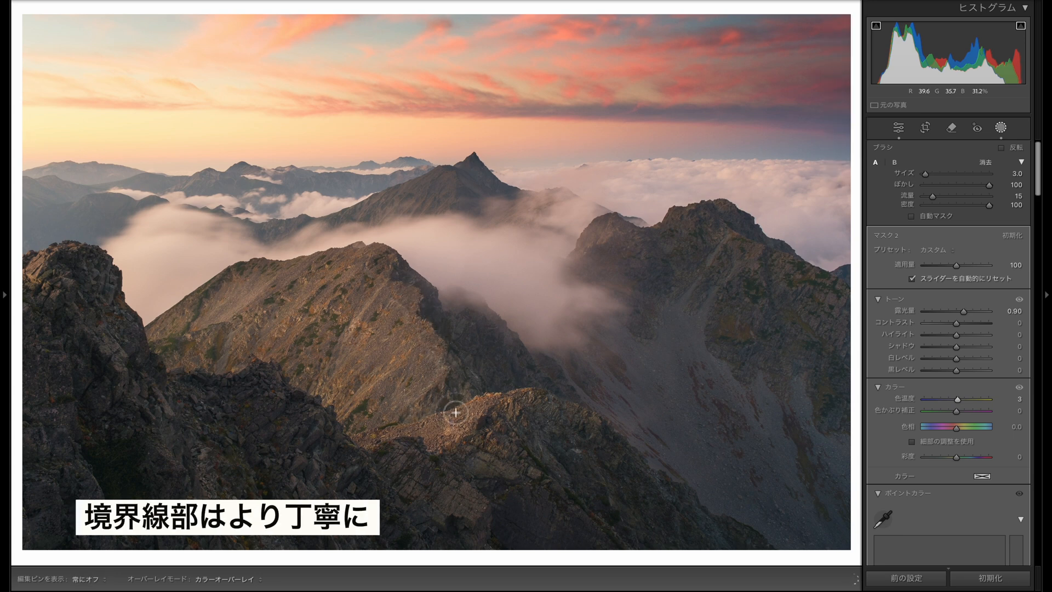
pyautogui.press('h')
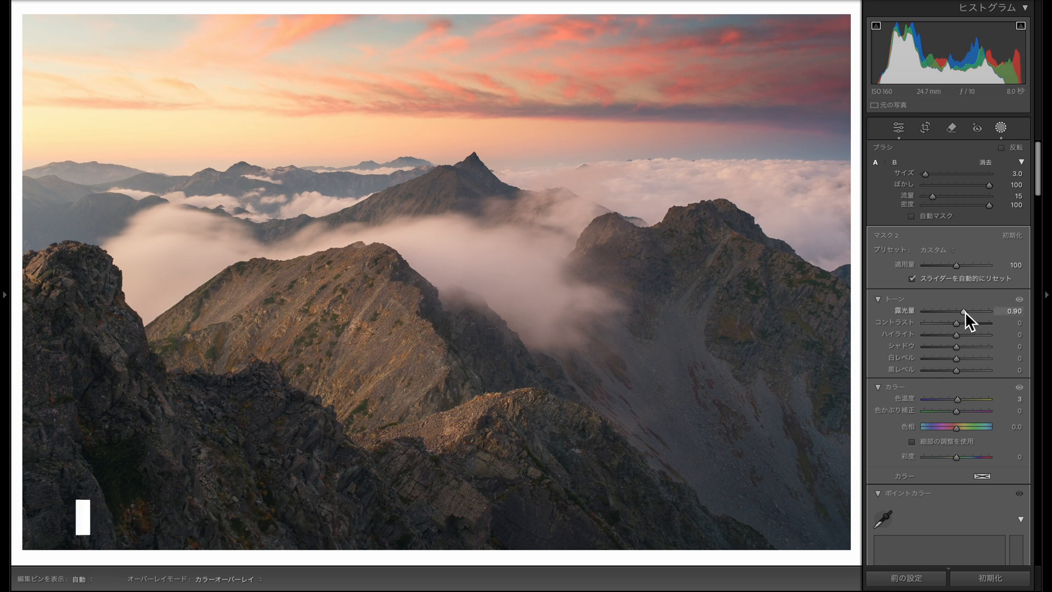
# Set the dodge mask's whites to 37 and paint across the slope onto the dark foreground ridge with brush size 6.0
pyautogui.moveTo(956, 358); pyautogui.dragTo(971, 361)
pyautogui.click(846, 64)
pyautogui.moveTo(353, 412)
pyautogui.mouseDown()
pyautogui.moveTo(430, 362)
pyautogui.moveTo(396, 382)
pyautogui.moveTo(369, 317)
pyautogui.moveTo(308, 358)
pyautogui.moveTo(289, 351)
pyautogui.moveTo(253, 368)
pyautogui.mouseUp()
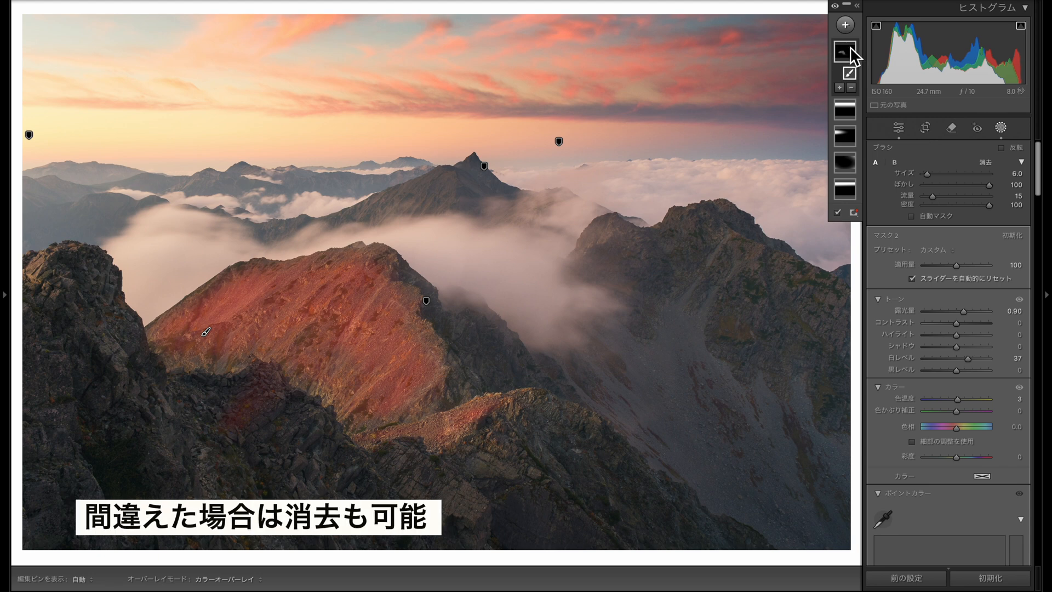
# Subtract the painted spill on the dark foreground ridge from the dodge mask with a flow 74 brush, reducing its size to 4.0
pyautogui.click(852, 89)
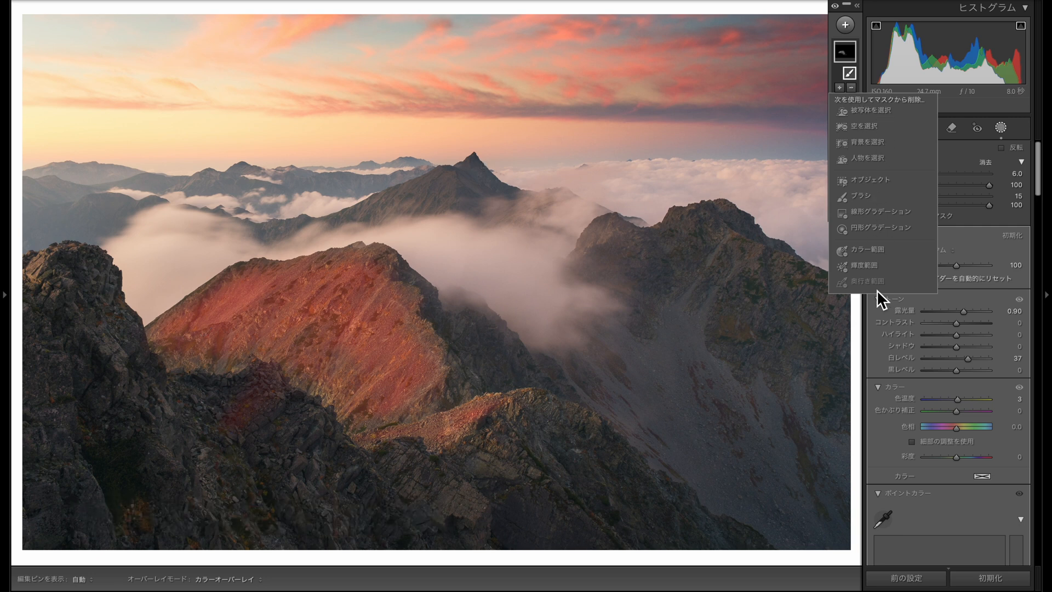
pyautogui.click(869, 196)
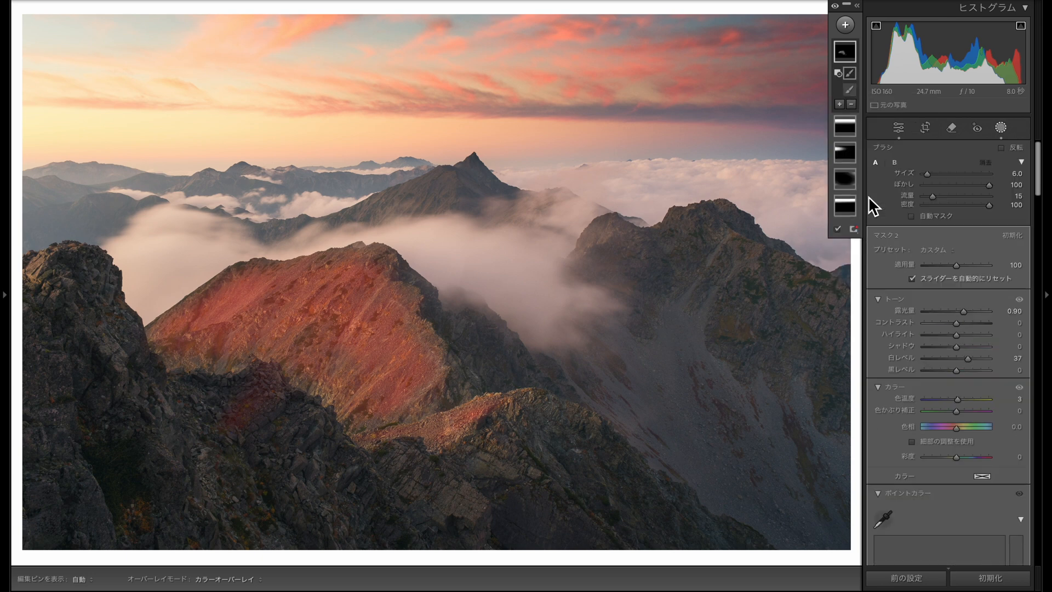
pyautogui.click(974, 196)
pyautogui.press('h')
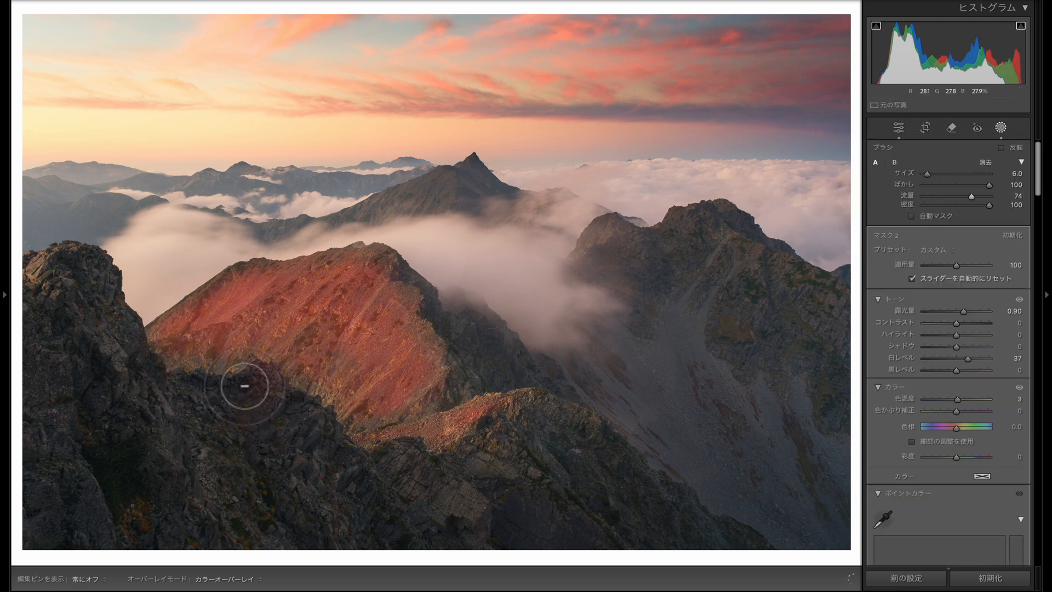
pyautogui.press('h')
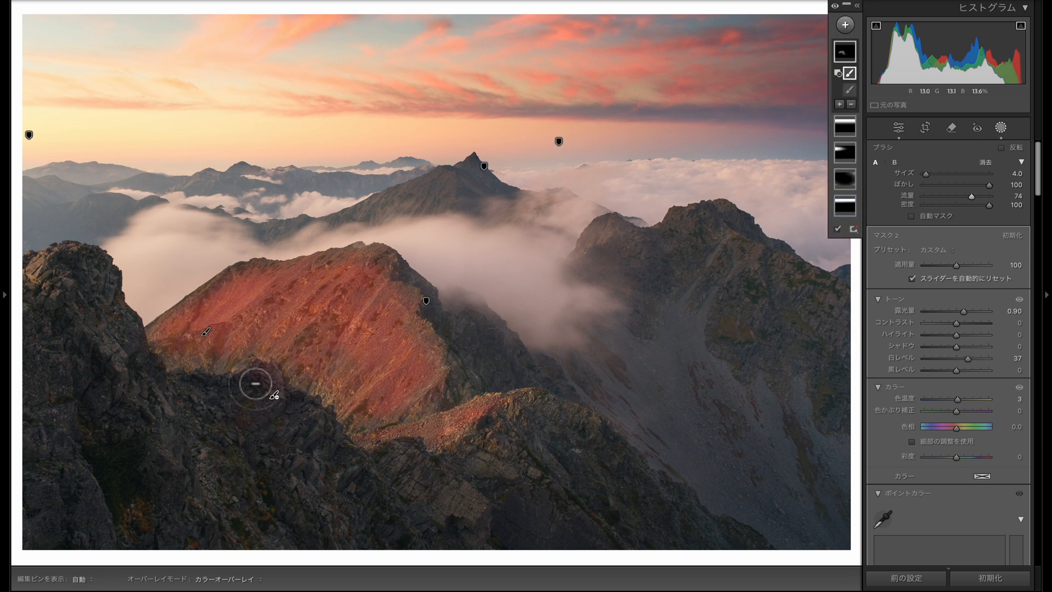
pyautogui.press('h')
pyautogui.press('[')
pyautogui.press('[')
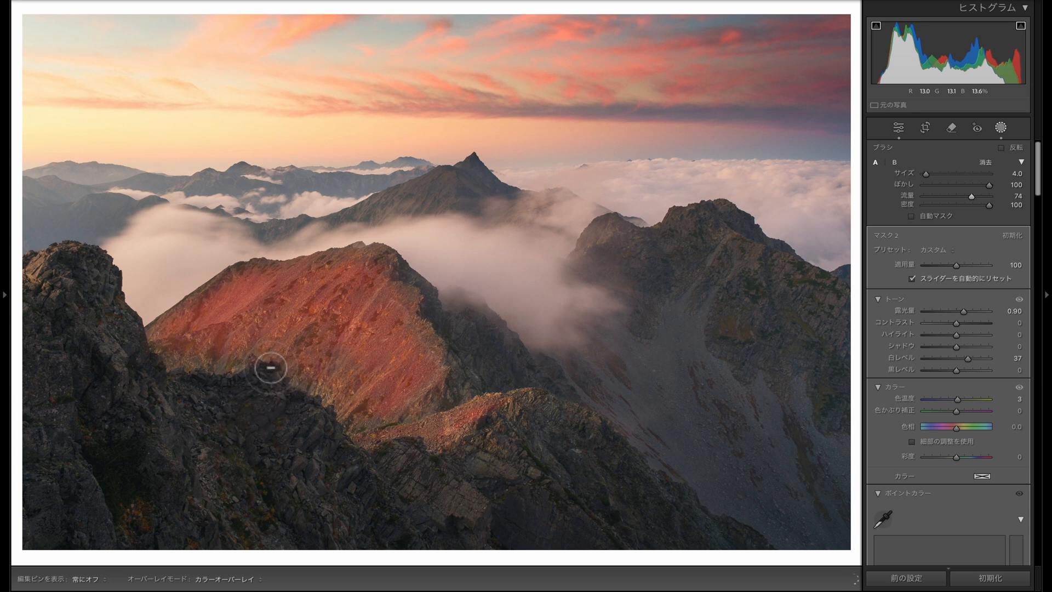
pyautogui.press('h')
# Turn off the mask overlay and compare the photo with the dodge mask hidden and shown
pyautogui.click(849, 56)
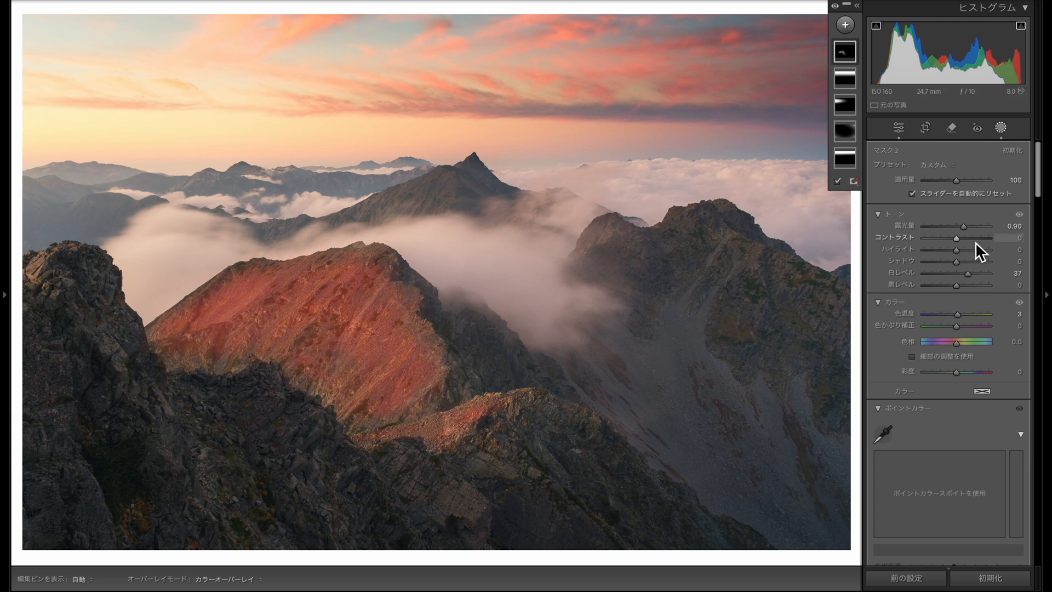
pyautogui.click(838, 181)
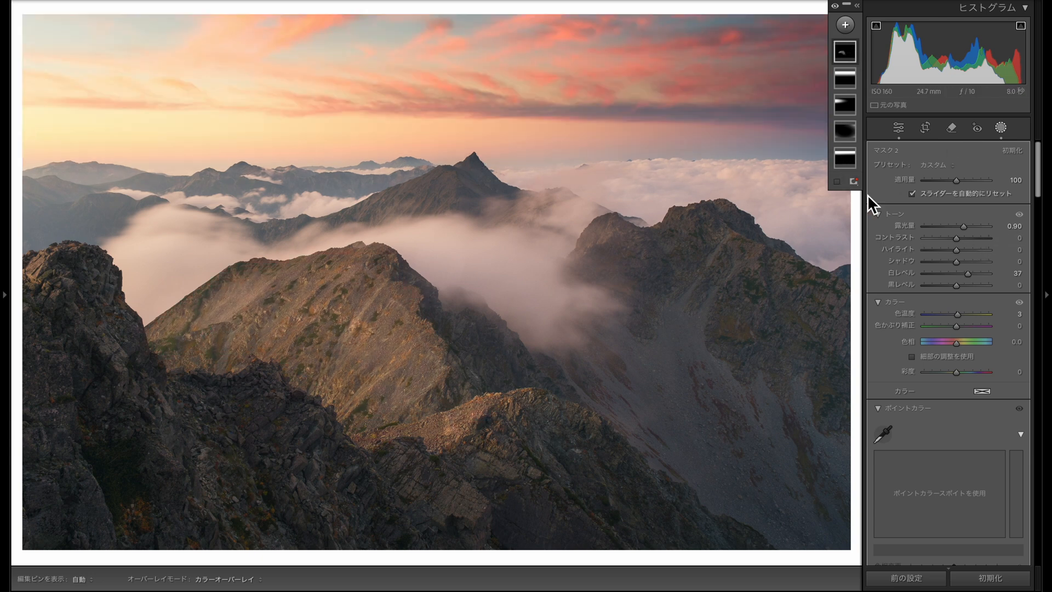
pyautogui.rightClick(849, 51)
pyautogui.click(903, 139)
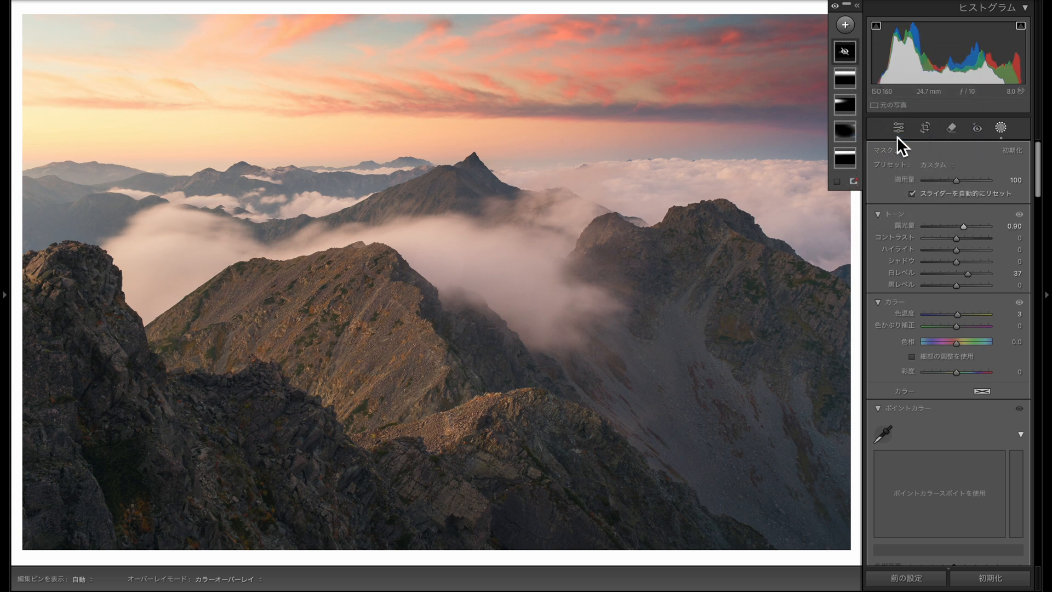
pyautogui.rightClick(844, 53)
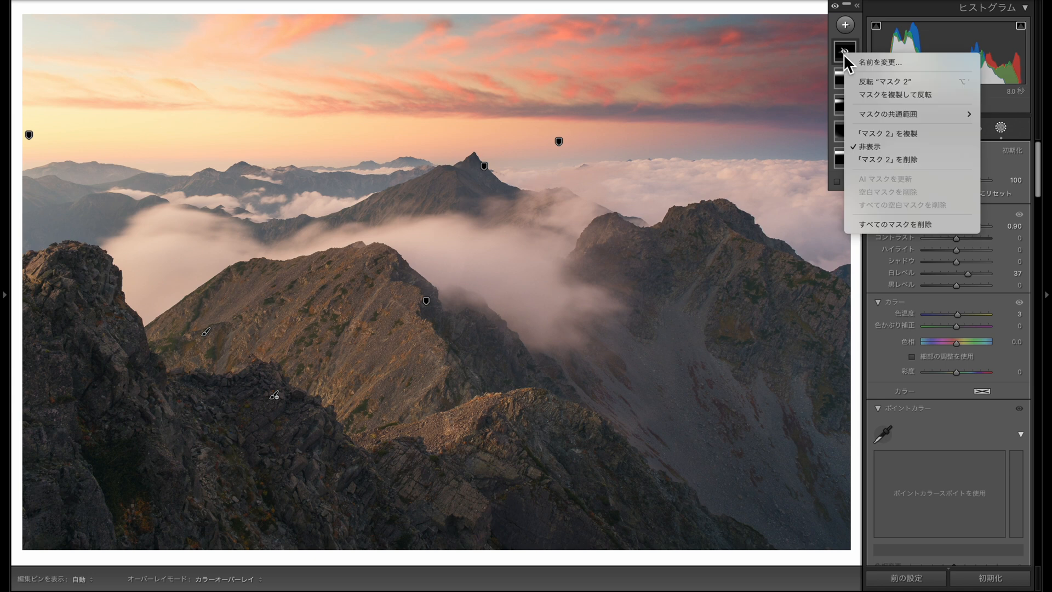
pyautogui.click(886, 146)
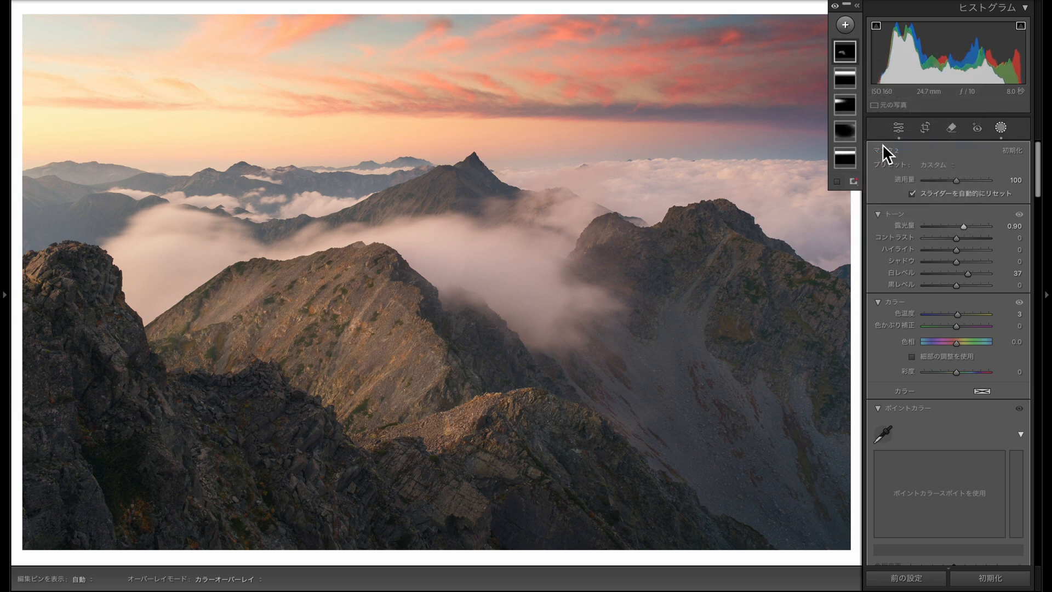
pyautogui.rightClick(848, 44)
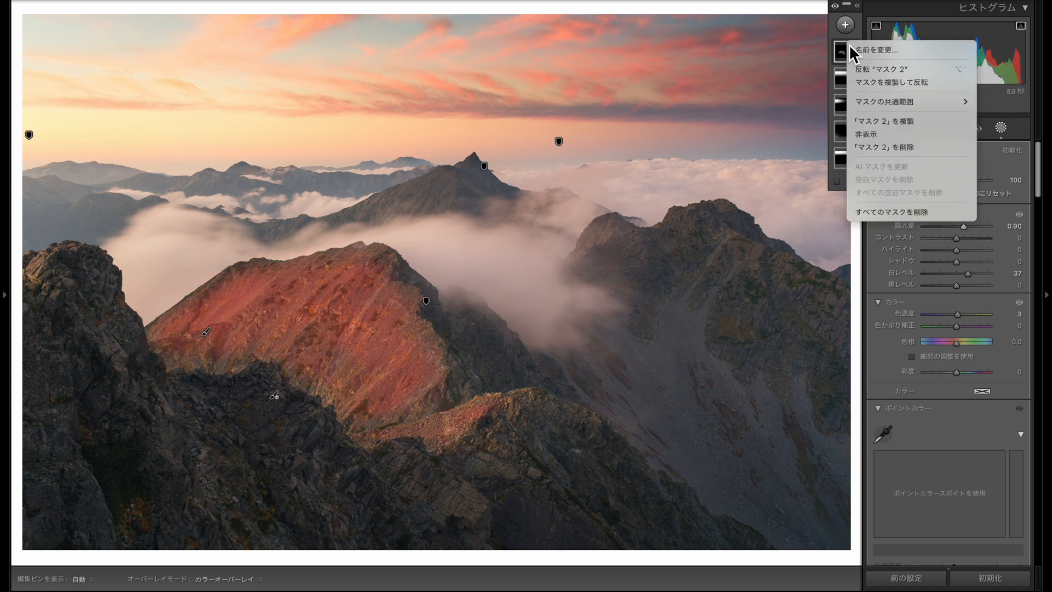
pyautogui.click(883, 132)
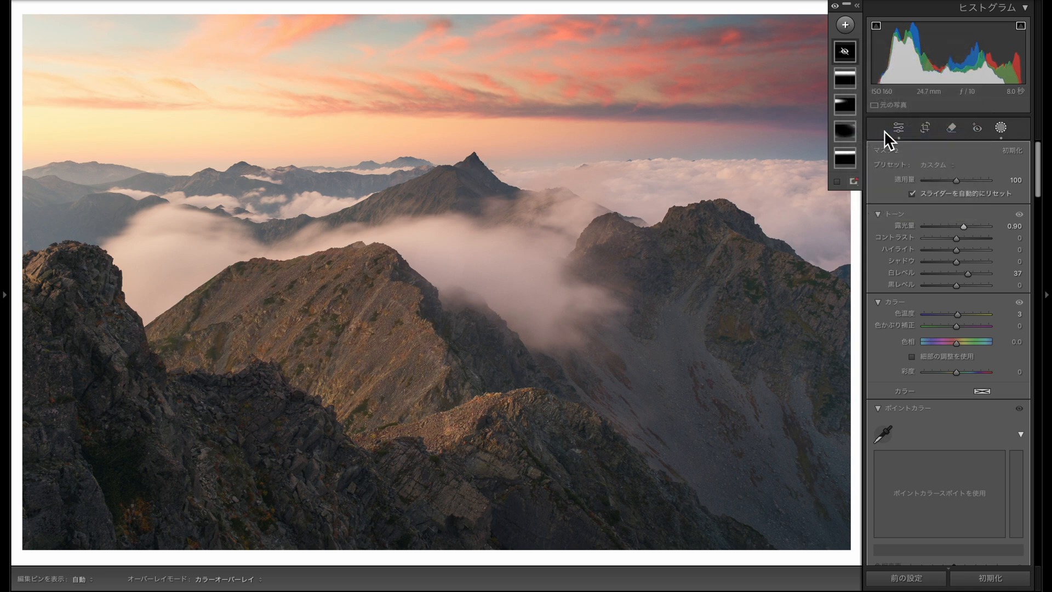
pyautogui.rightClick(853, 53)
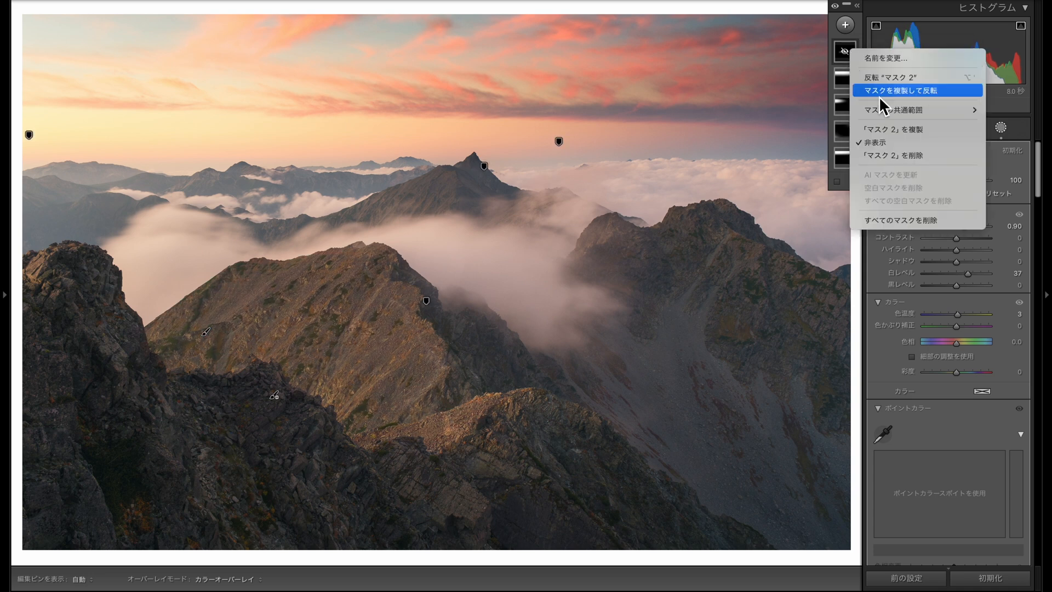
pyautogui.click(889, 144)
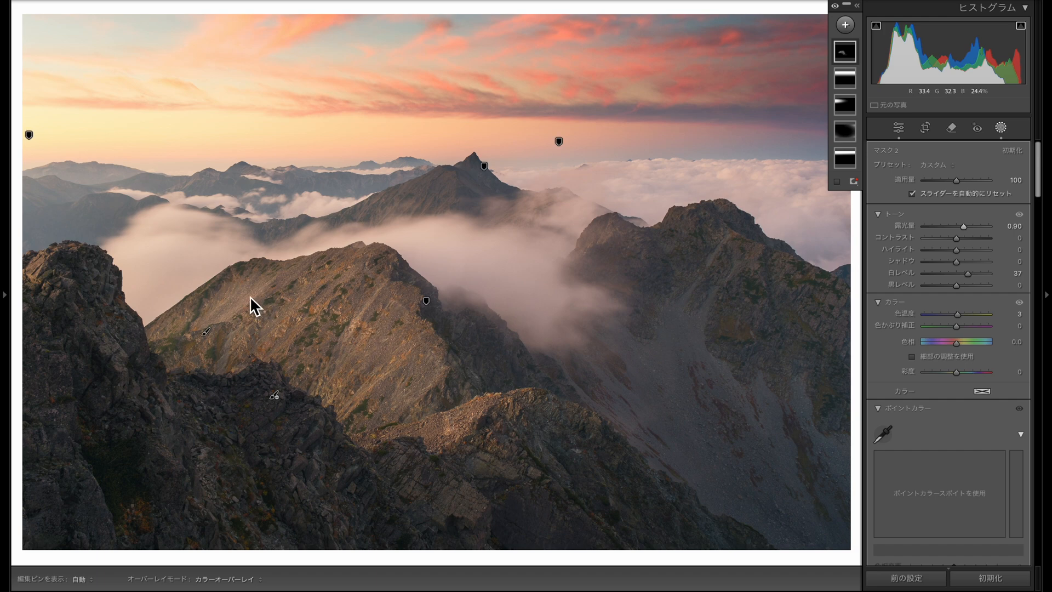
# Add another brush to the dodge mask and paint the sunlit ridge's left shoulder with size 4.0 and flow 74
pyautogui.click(846, 53)
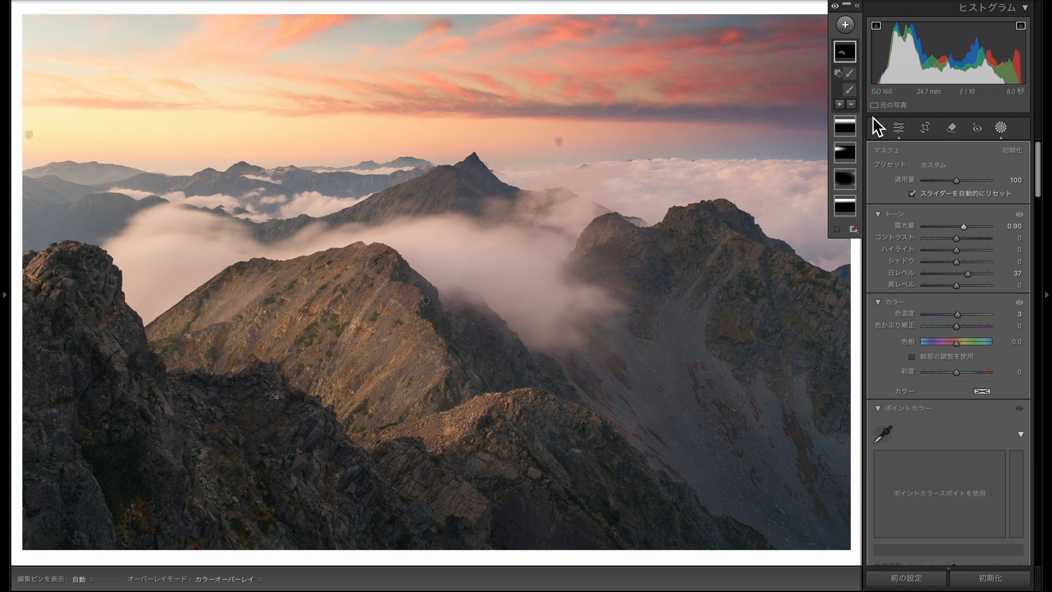
pyautogui.click(842, 104)
pyautogui.click(859, 212)
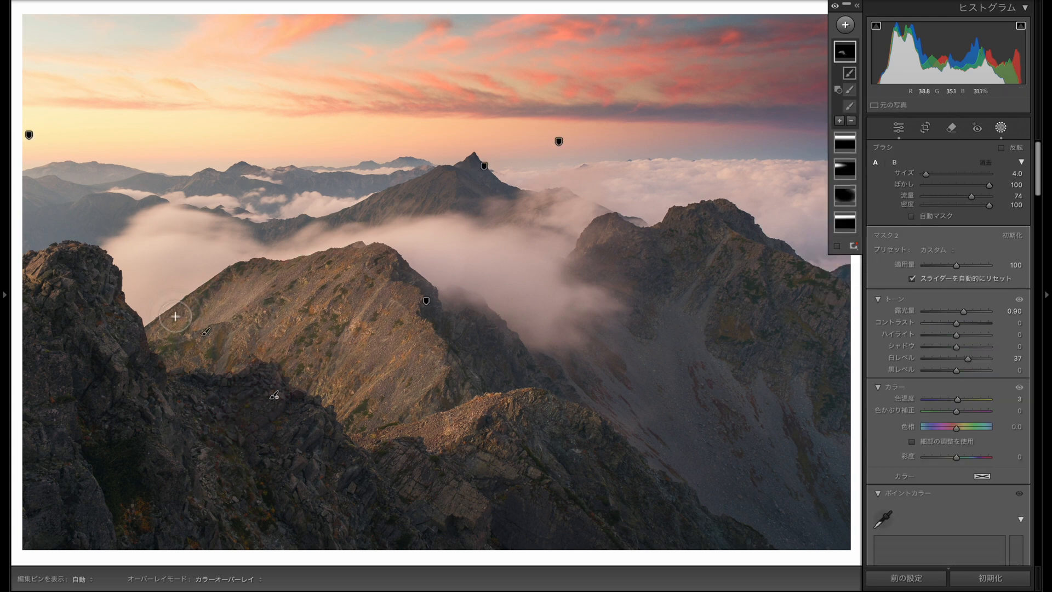
pyautogui.moveTo(267, 267)
pyautogui.mouseDown()
pyautogui.moveTo(224, 290)
pyautogui.moveTo(178, 335)
pyautogui.moveTo(214, 332)
pyautogui.mouseUp()
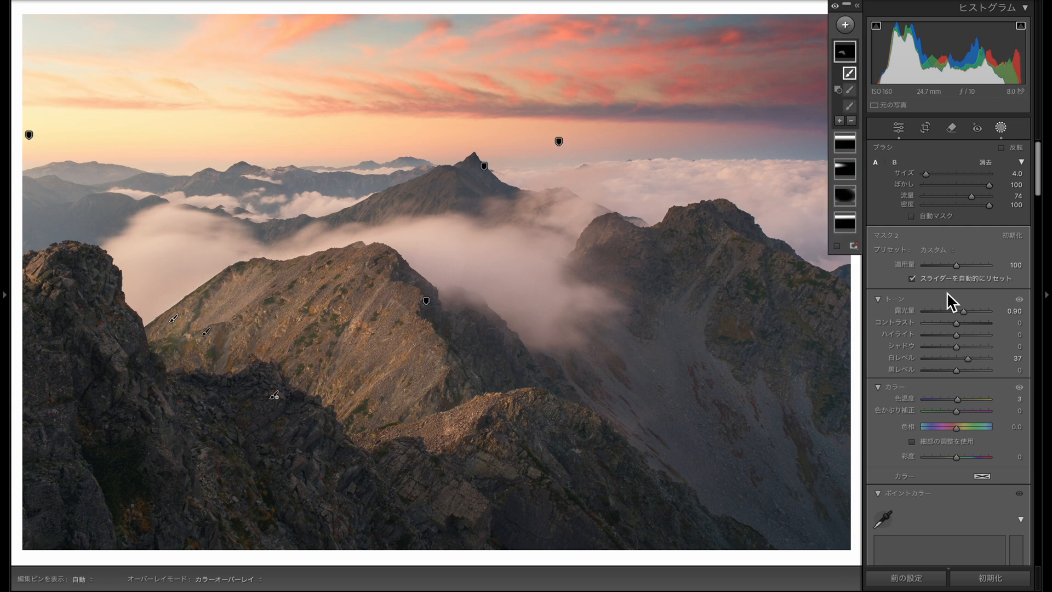
# Fine-tune the dodge mask's exposure to balance the brightness of the sunlit slope
pyautogui.moveTo(964, 312)
pyautogui.mouseDown()
pyautogui.moveTo(994, 314)
pyautogui.moveTo(965, 318)
pyautogui.mouseUp()
pyautogui.click(964, 314)
pyautogui.click(961, 311)
pyautogui.moveTo(962, 311); pyautogui.dragTo(959, 310)
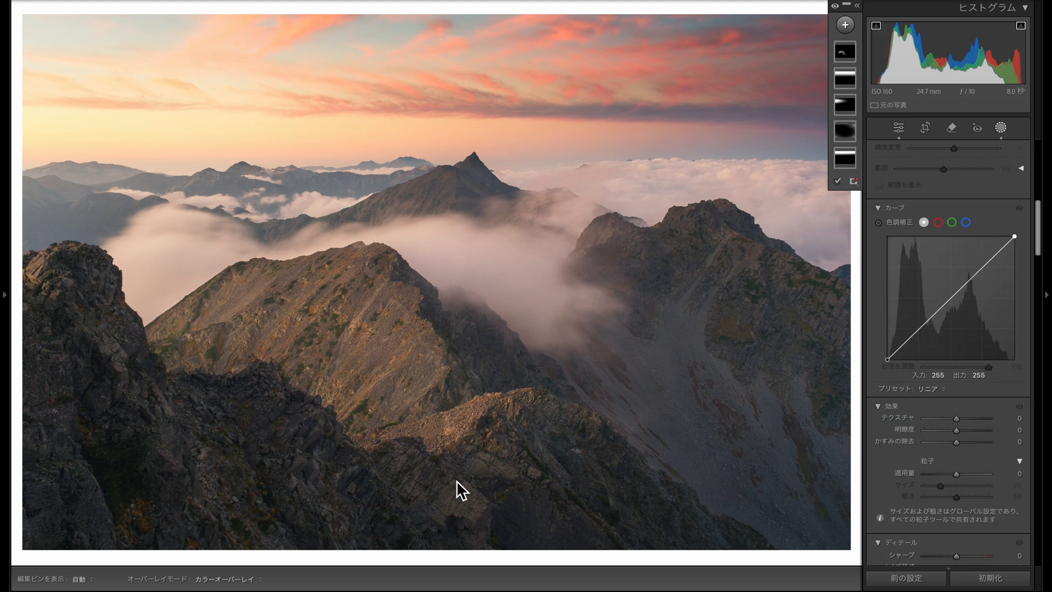
# Create a new brush mask with exposure −0.50 and burn the dark foreground ridge using size 12.0 and flow 14
pyautogui.click(845, 26)
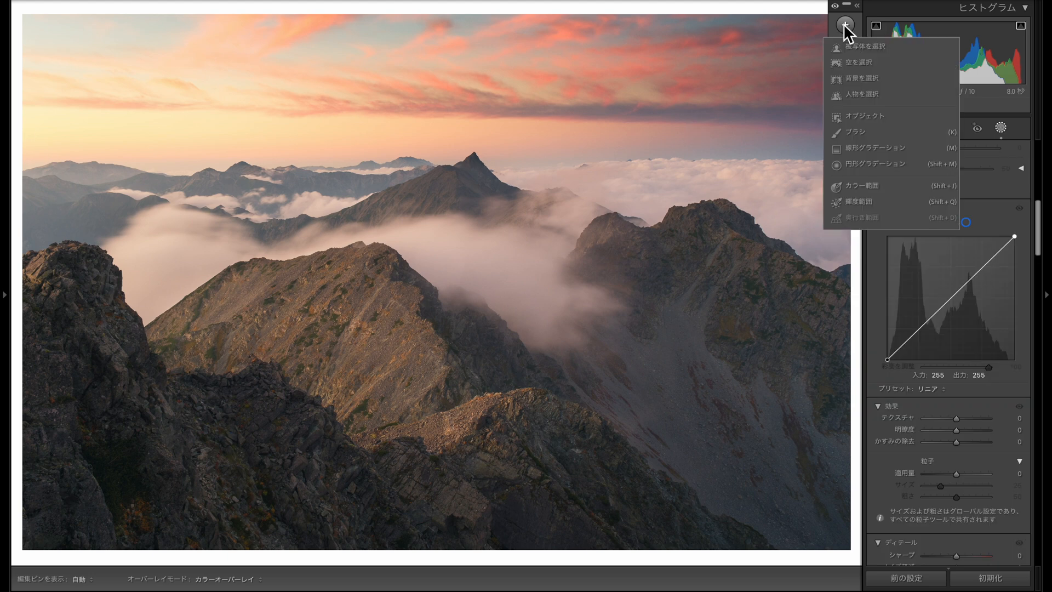
pyautogui.click(880, 131)
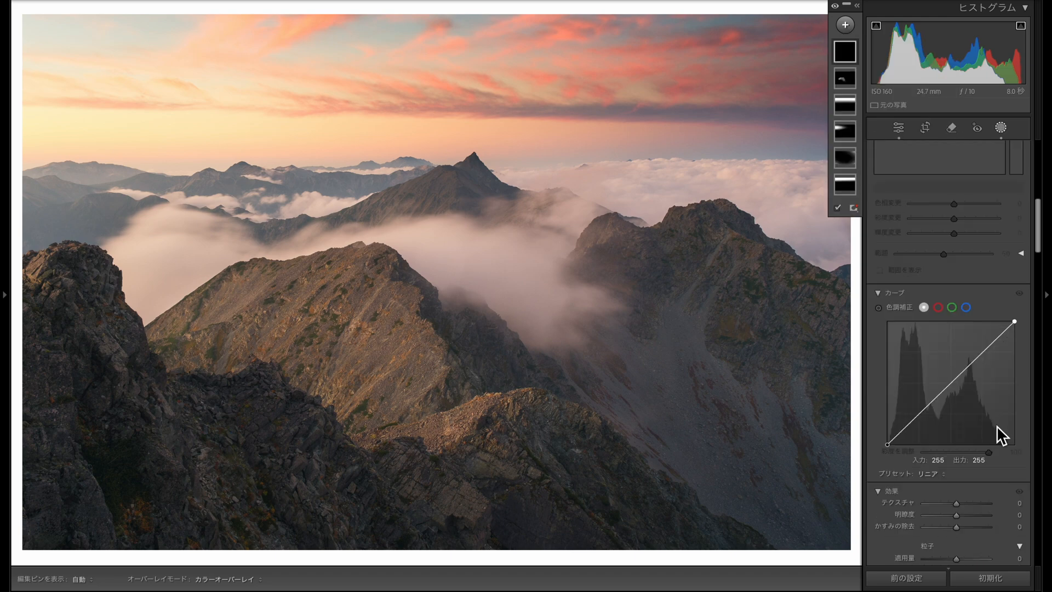
pyautogui.scroll(5, 982, 302)
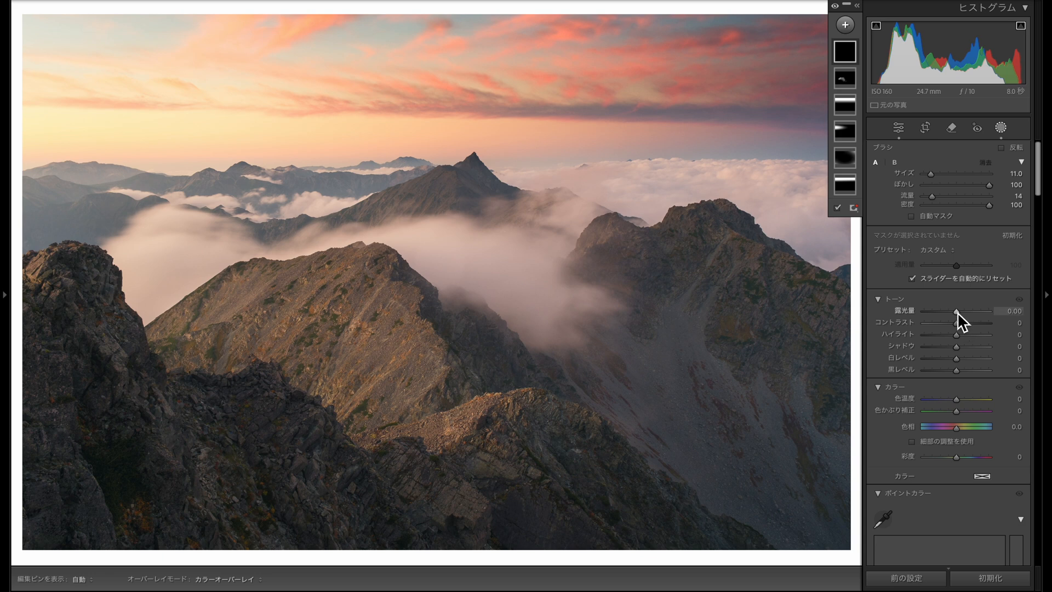
pyautogui.moveTo(958, 312); pyautogui.dragTo(953, 311)
pyautogui.scroll(1, 119, 393)
pyautogui.moveTo(82, 348)
pyautogui.mouseDown()
pyautogui.moveTo(129, 399)
pyautogui.moveTo(286, 475)
pyautogui.mouseUp()
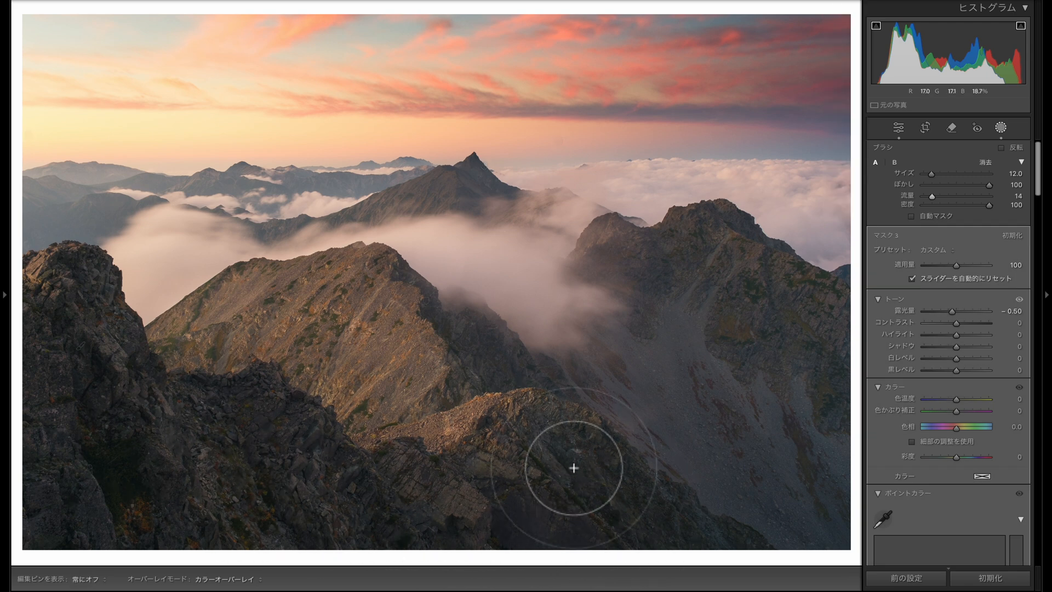
# Continue burning from the left foreground rocks toward the lower central ridge, enlarging the brush to 16.0
pyautogui.press('h')
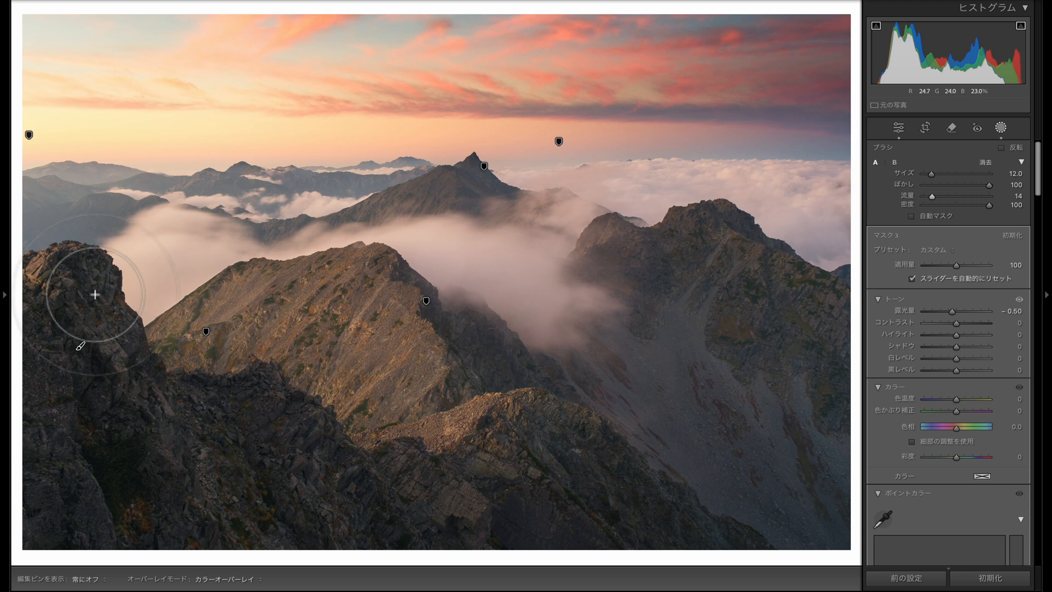
pyautogui.press('h')
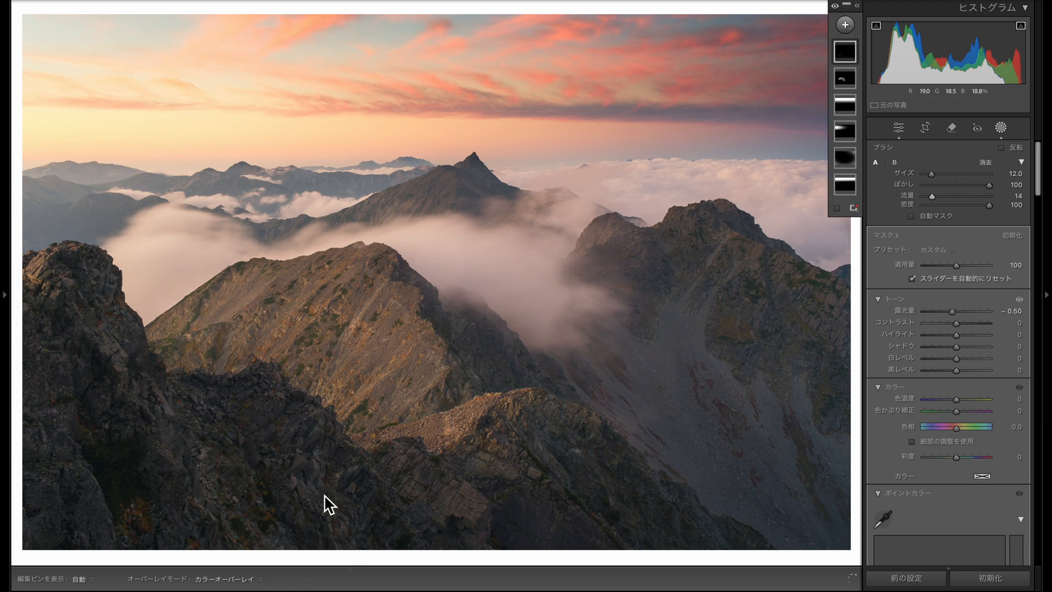
pyautogui.moveTo(249, 440)
pyautogui.mouseDown()
pyautogui.moveTo(374, 510)
pyautogui.moveTo(423, 485)
pyautogui.moveTo(523, 497)
pyautogui.mouseUp()
pyautogui.press('z')
pyautogui.press(']')
pyautogui.press('z')
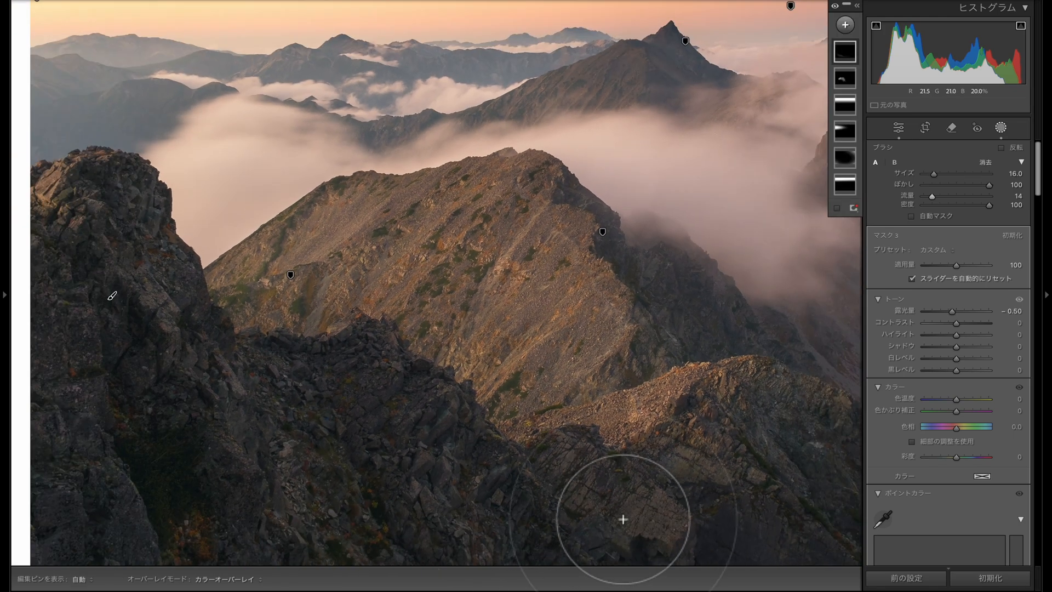
pyautogui.press('z')
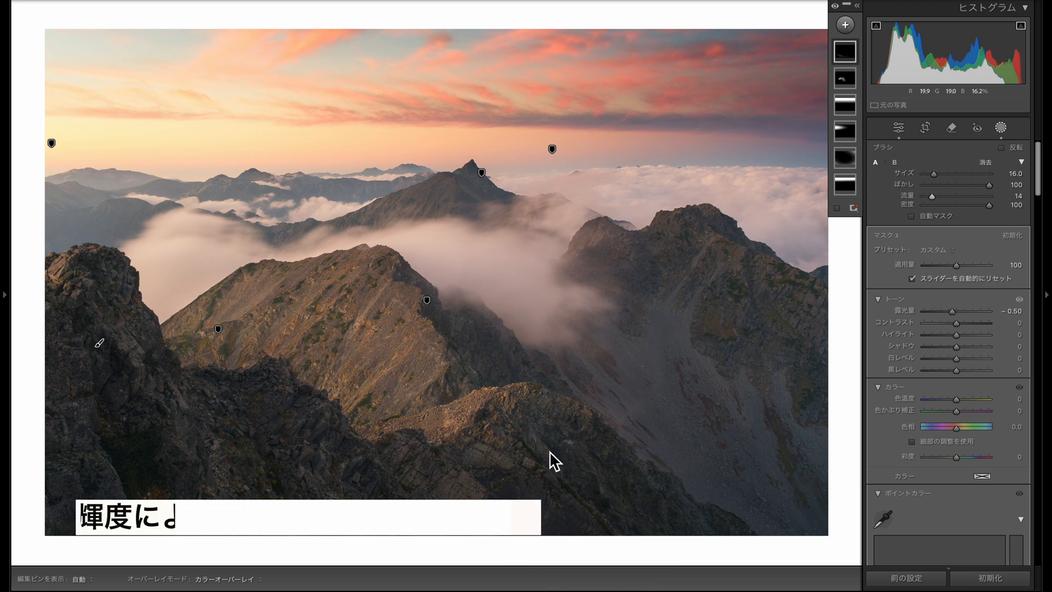
# Reduce the burn brush to 13.0 and paint over the left foreground rocks and the lower central ridge
pyautogui.press('[')
pyautogui.press('[')
pyautogui.press('[')
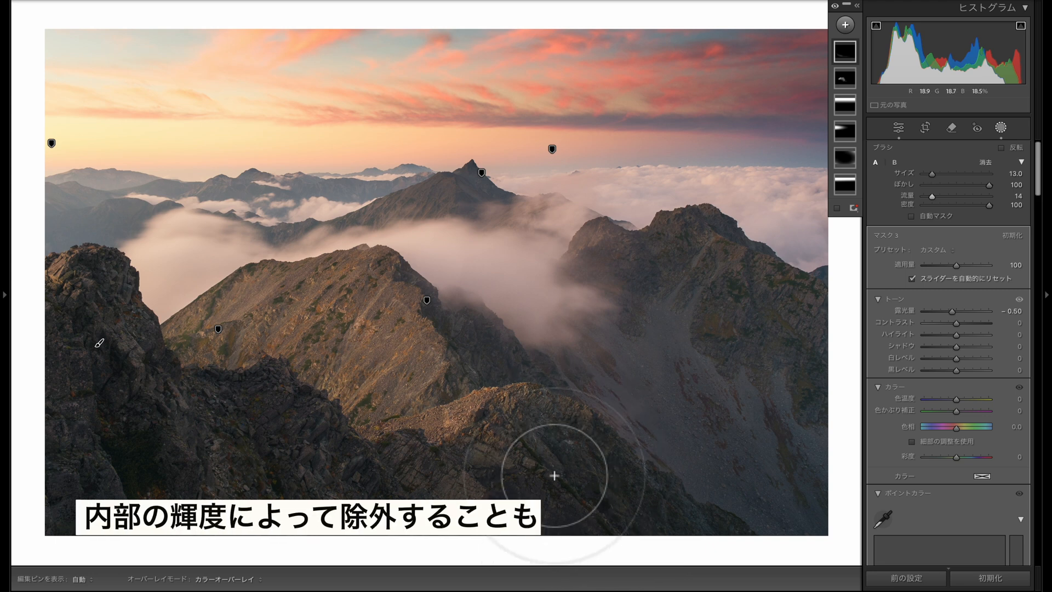
pyautogui.press('h')
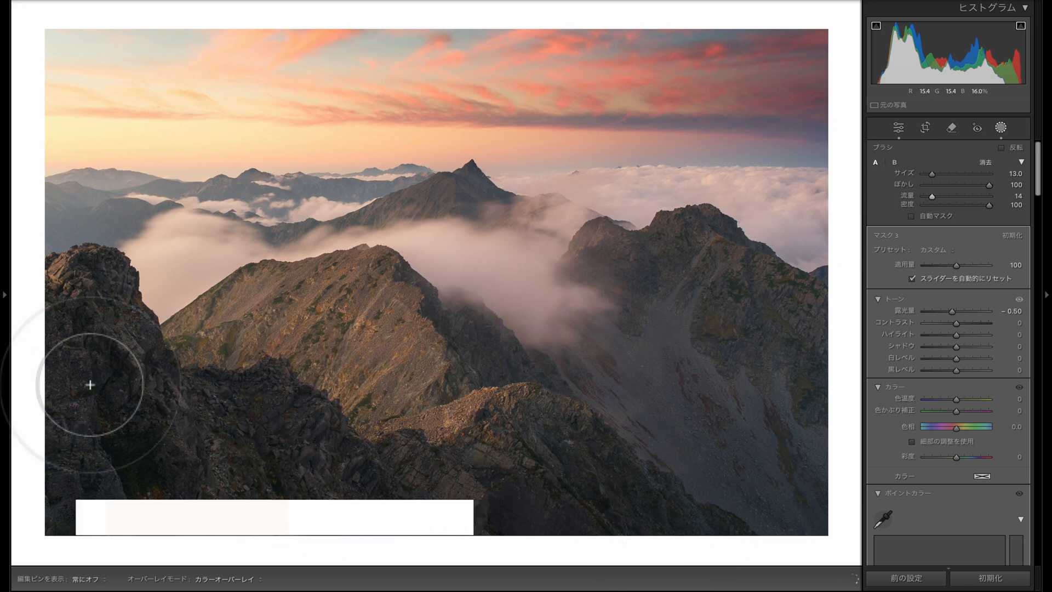
pyautogui.press('h')
pyautogui.press('h')
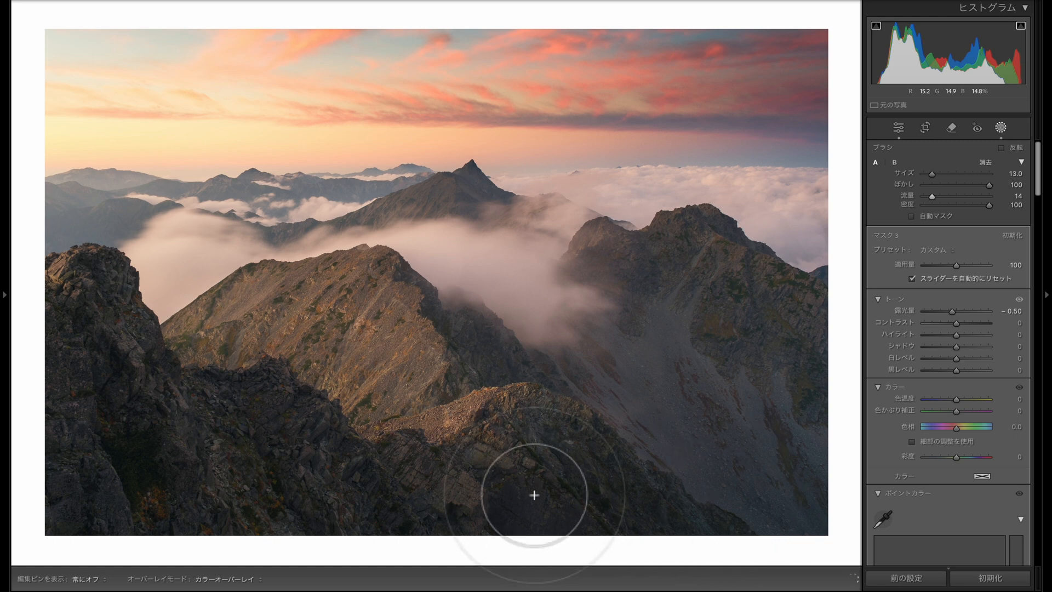
pyautogui.press('h')
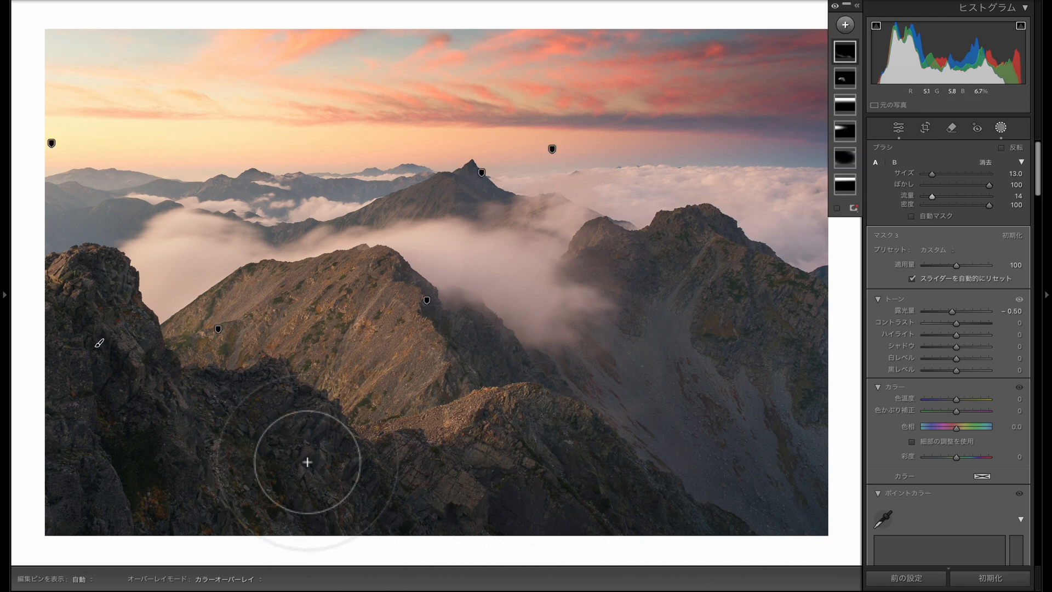
# Build up the burn in the foreground hollows and along the lower ridge, reducing the brush size to 11.0
pyautogui.press('h')
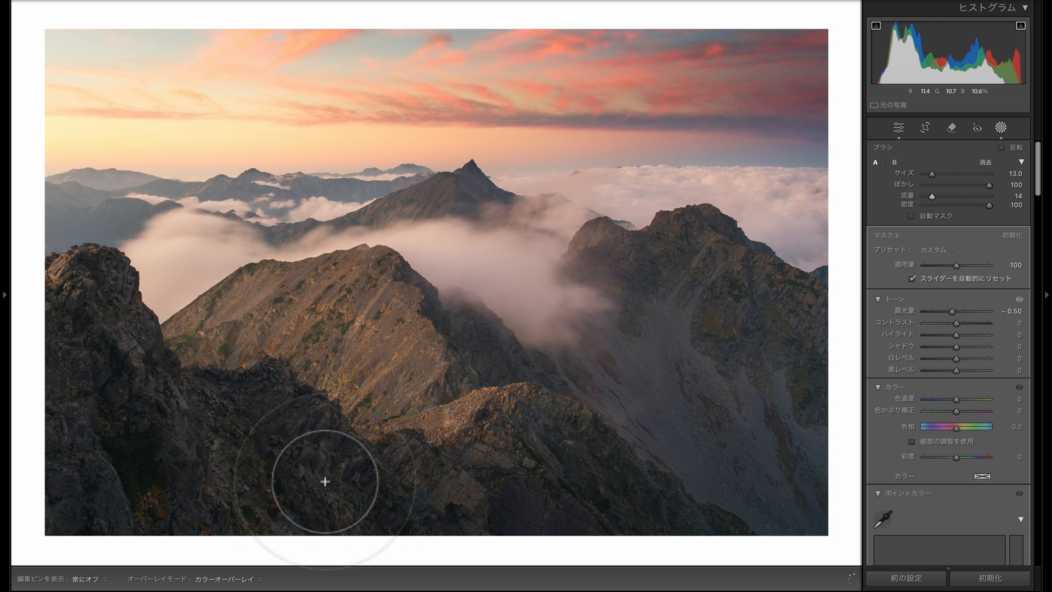
pyautogui.press('h')
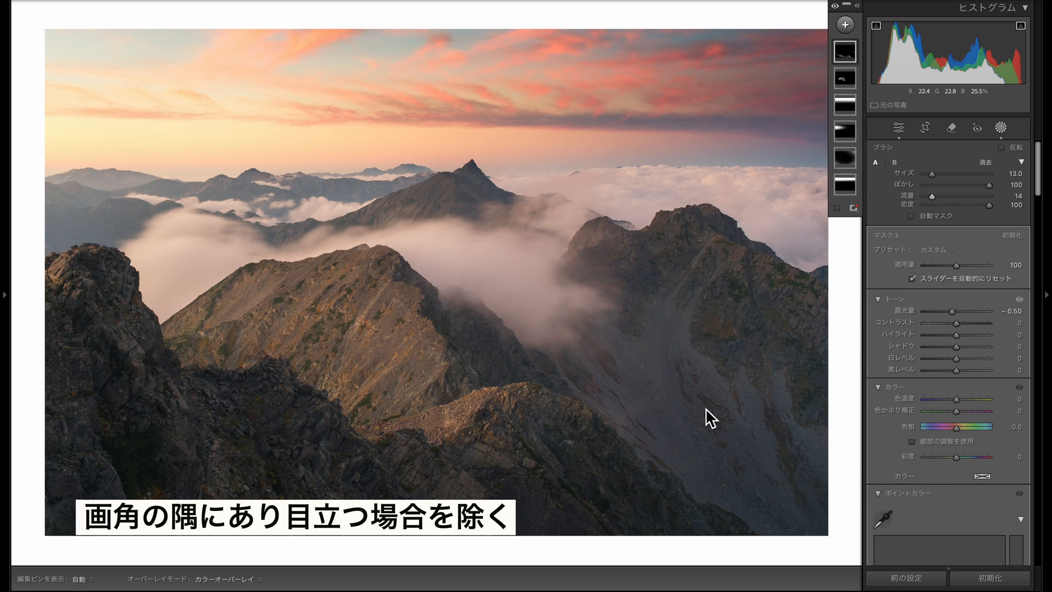
pyautogui.press('h')
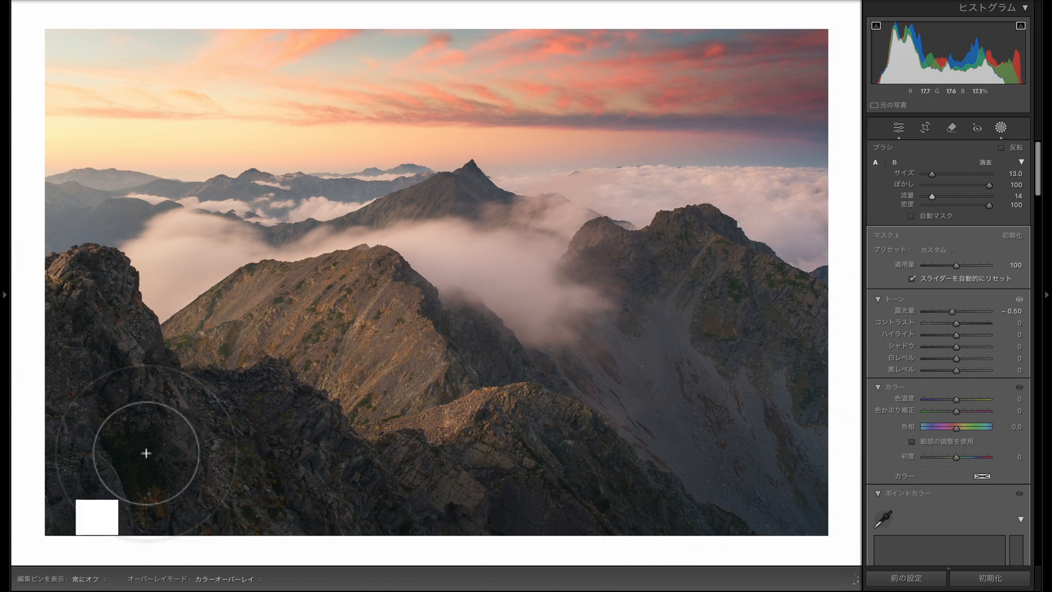
pyautogui.press('h')
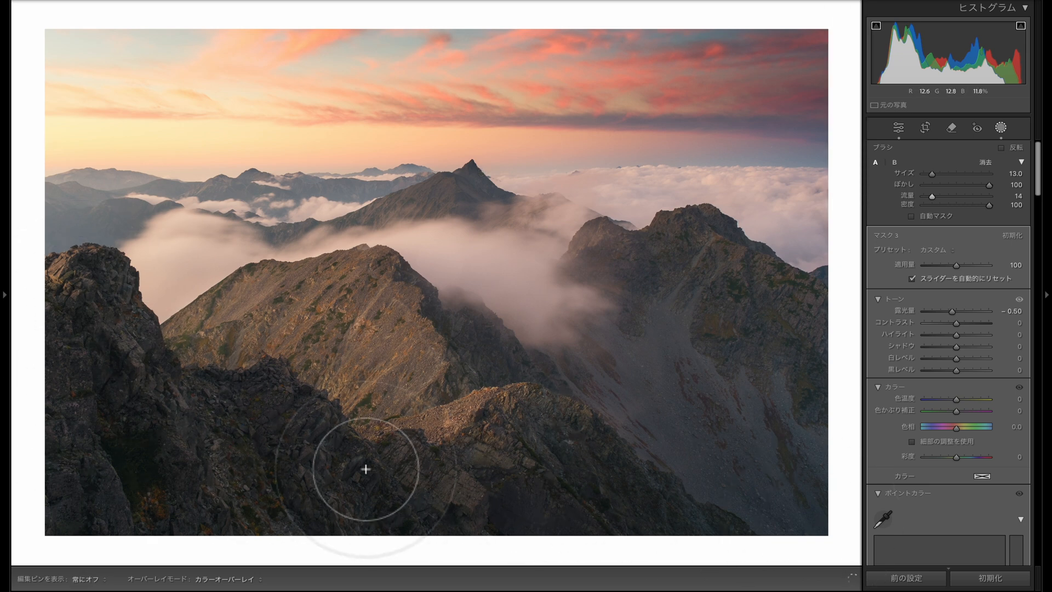
pyautogui.press('[')
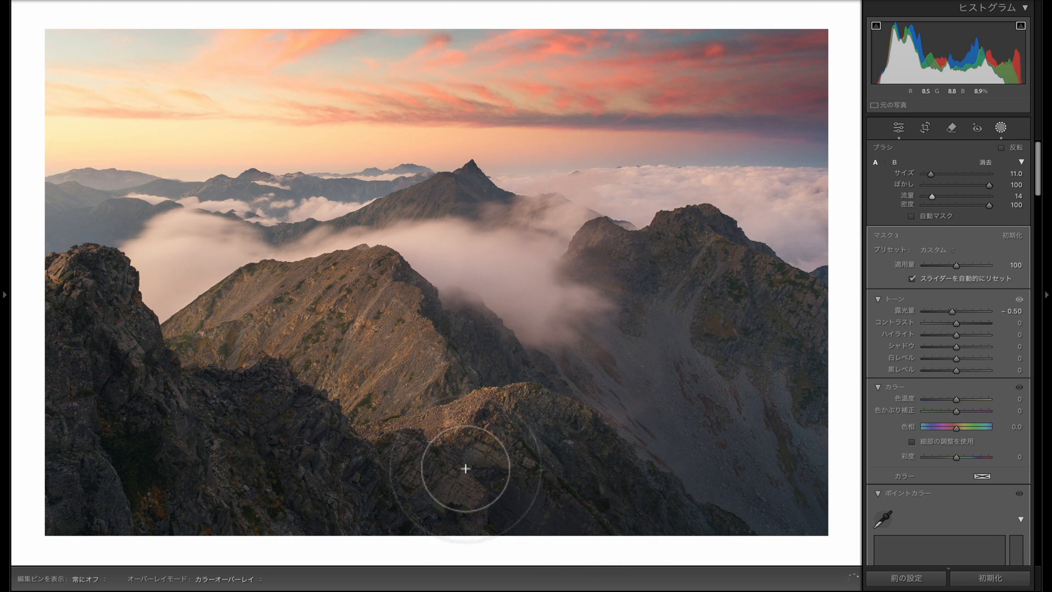
# Set the burn mask's exposure to −1.05 and paint the foreground shadows, reducing the brush size to 5.0
pyautogui.moveTo(962, 309); pyautogui.dragTo(948, 310)
pyautogui.moveTo(254, 409)
pyautogui.mouseDown()
pyautogui.moveTo(282, 405)
pyautogui.moveTo(279, 396)
pyautogui.moveTo(254, 444)
pyautogui.mouseUp()
pyautogui.scroll(-3, 164, 381)
pyautogui.moveTo(141, 364); pyautogui.dragTo(99, 319)
pyautogui.moveTo(312, 424); pyautogui.dragTo(483, 466)
pyautogui.moveTo(768, 482); pyautogui.dragTo(805, 408)
pyautogui.scroll(-3, 681, 485)
pyautogui.moveTo(677, 482); pyautogui.dragTo(605, 448)
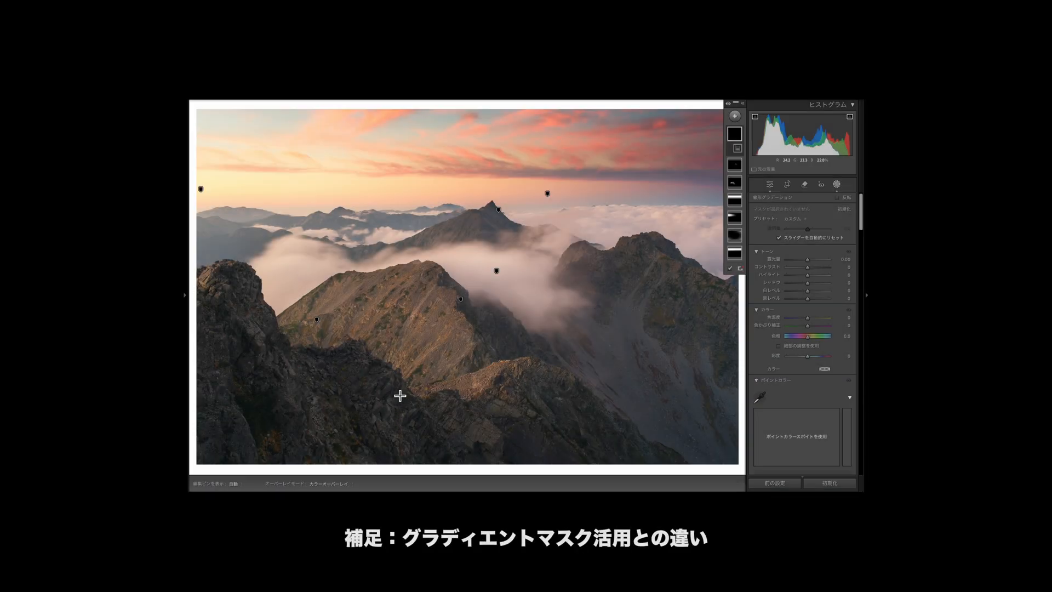
# Try a diagonal linear gradient mask with lowered exposure over the lower-left foreground as a comparison to brush burning
pyautogui.moveTo(391, 414); pyautogui.dragTo(429, 293)
pyautogui.moveTo(409, 356); pyautogui.dragTo(398, 399)
pyautogui.moveTo(415, 344); pyautogui.dragTo(422, 310)
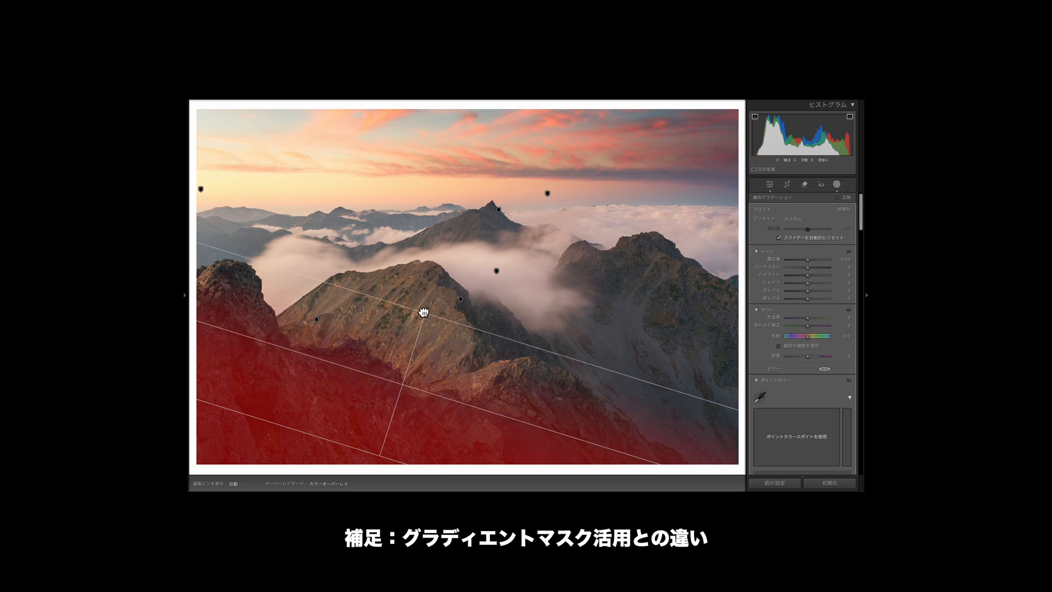
pyautogui.moveTo(810, 262); pyautogui.dragTo(805, 267)
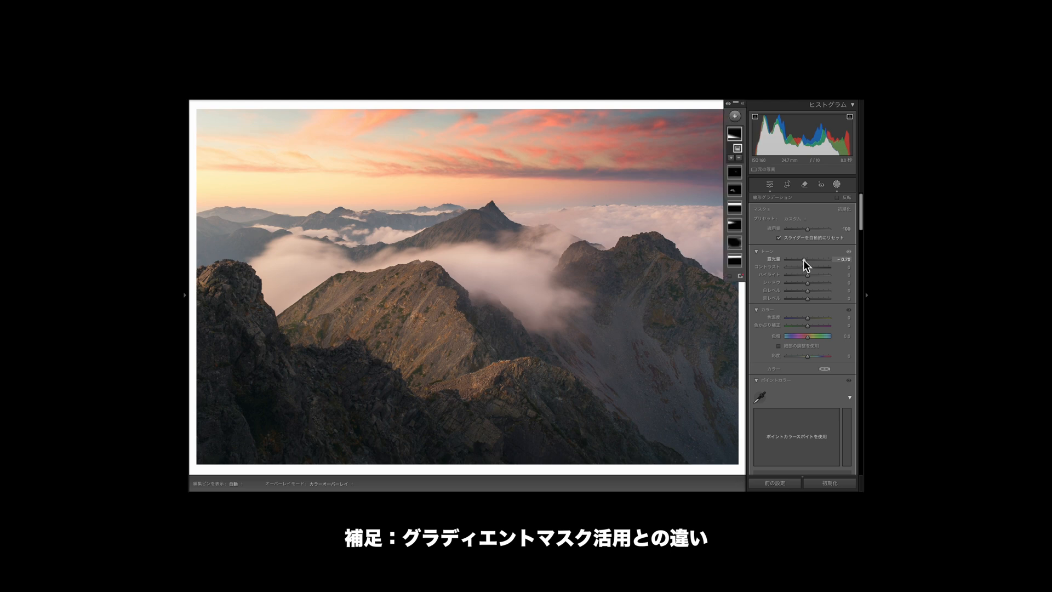
pyautogui.moveTo(804, 262); pyautogui.dragTo(804, 266)
pyautogui.click(838, 185)
pyautogui.click(577, 245)
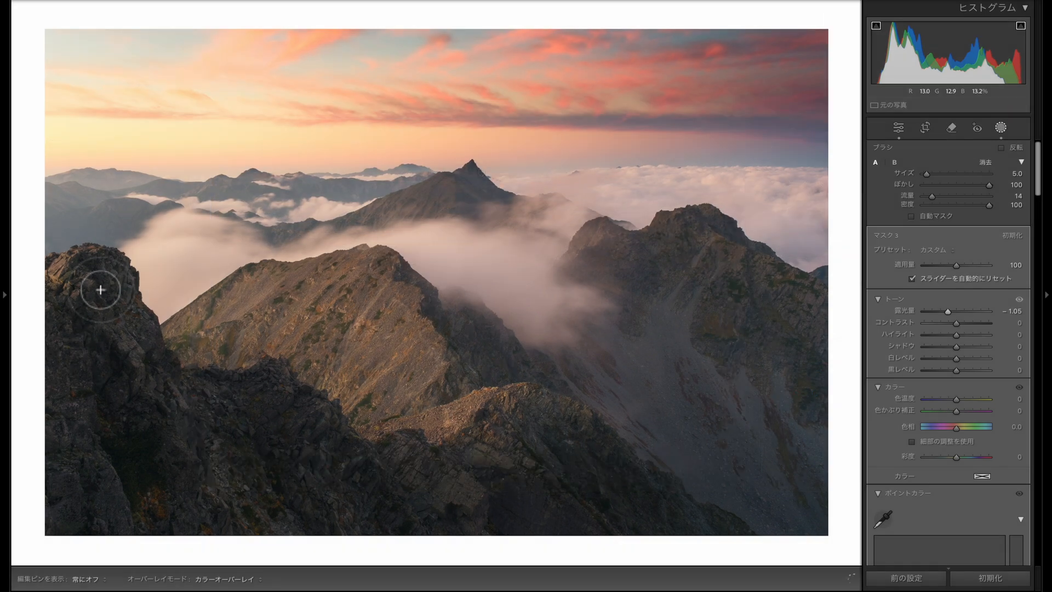
# Set the burn mask's exposure to −1.39 and paint the lower foreground ridge with brush size 8.0
pyautogui.press('h')
pyautogui.moveTo(949, 311); pyautogui.dragTo(946, 312)
pyautogui.scroll(3, 519, 482)
pyautogui.press('h')
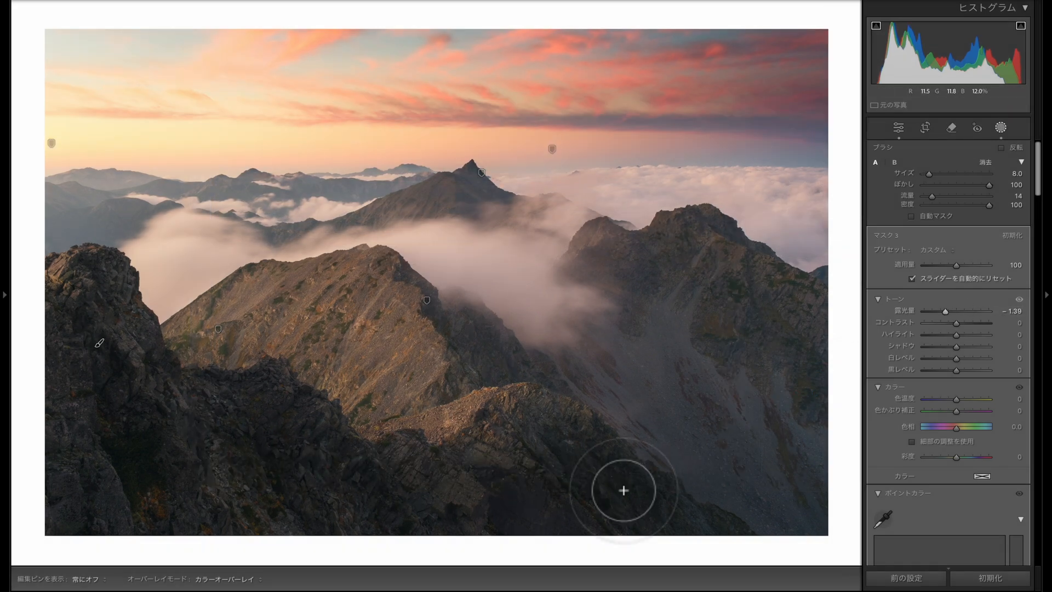
# Continue burning the foreground and right-hand slope shadows with brush size 11.0, and reduce the brush size to 4.0
pyautogui.press('h')
pyautogui.scroll(3, 582, 489)
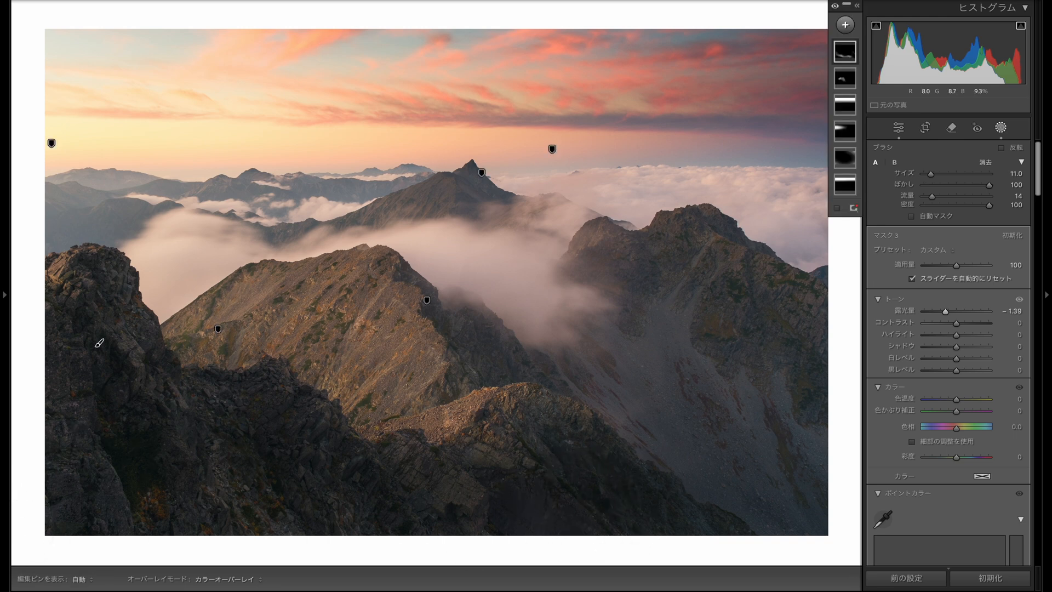
pyautogui.press('h')
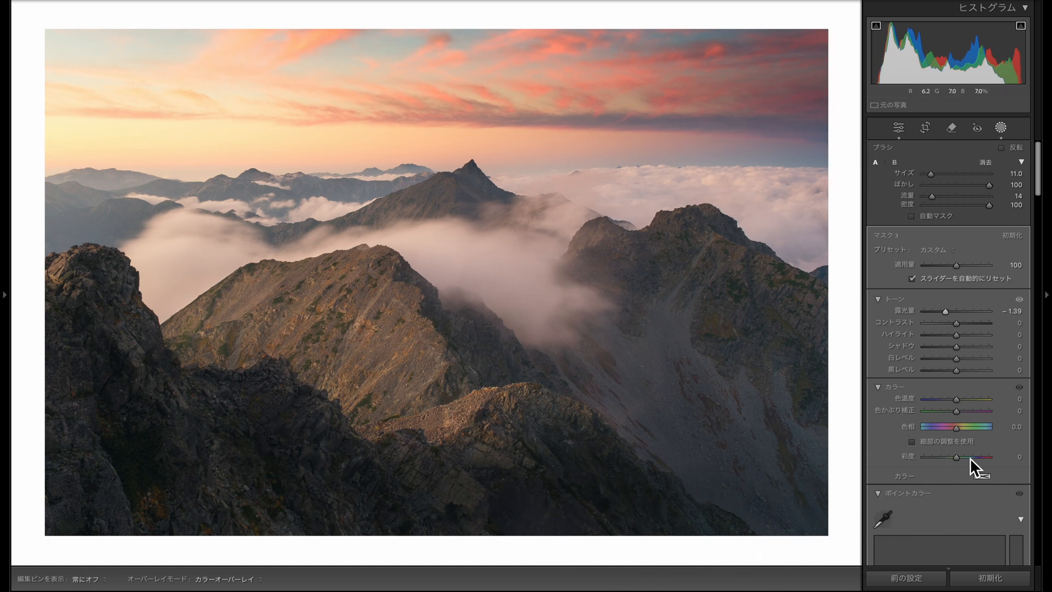
pyautogui.press('h')
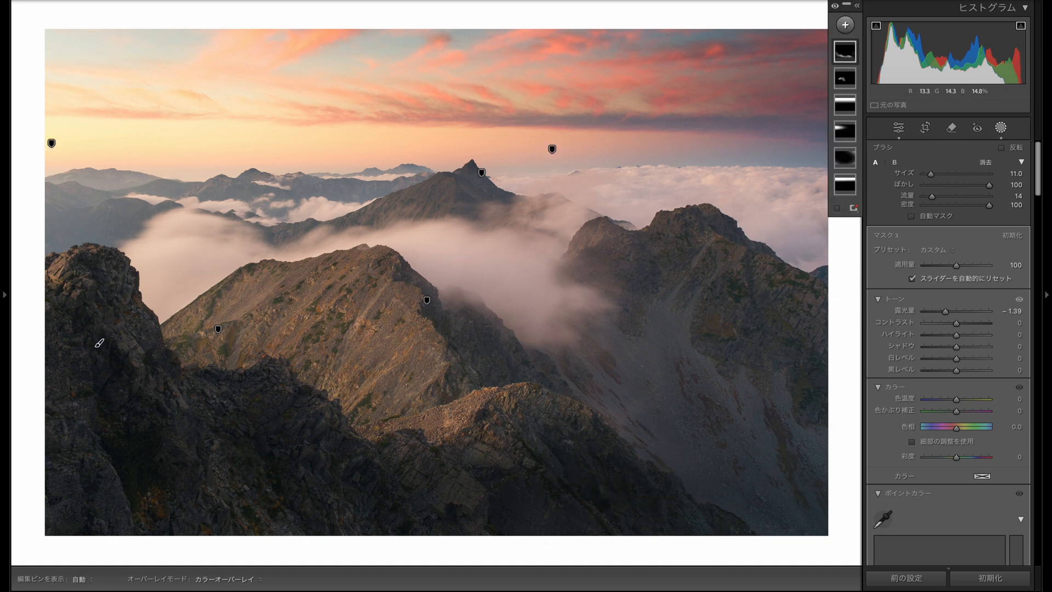
pyautogui.scroll(-5, 672, 493)
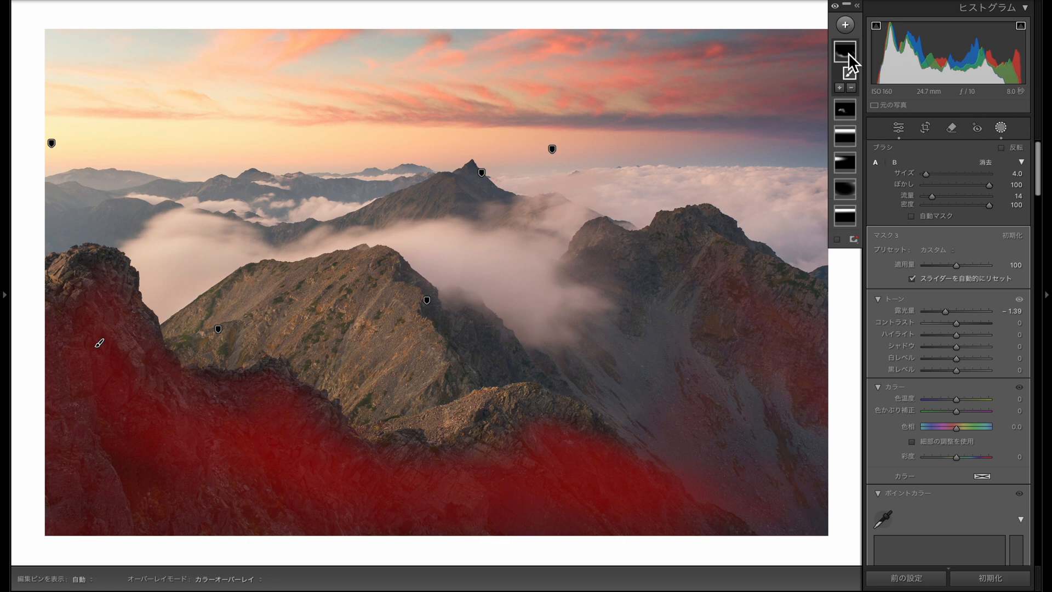
# Hide the foreground burn mask and show it again to compare the photo with and without the darkening
pyautogui.rightClick(849, 55)
pyautogui.click(882, 143)
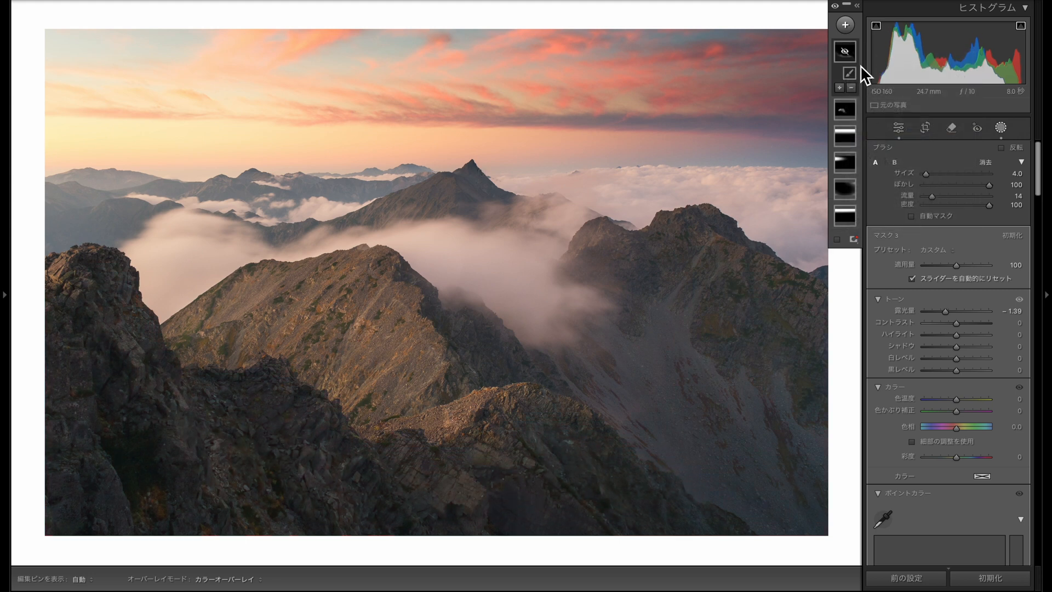
pyautogui.rightClick(850, 51)
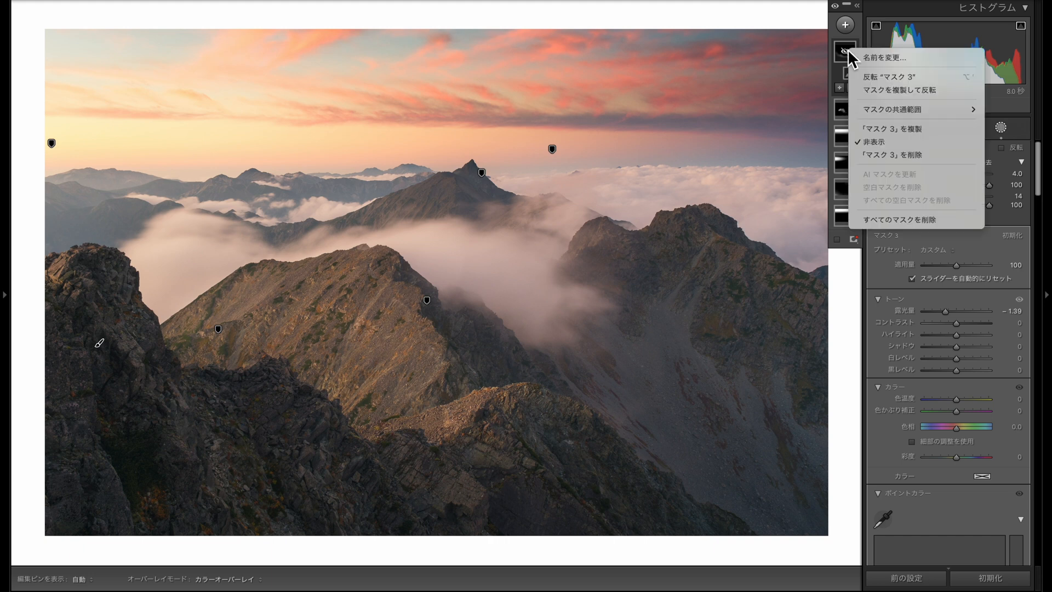
pyautogui.click(889, 141)
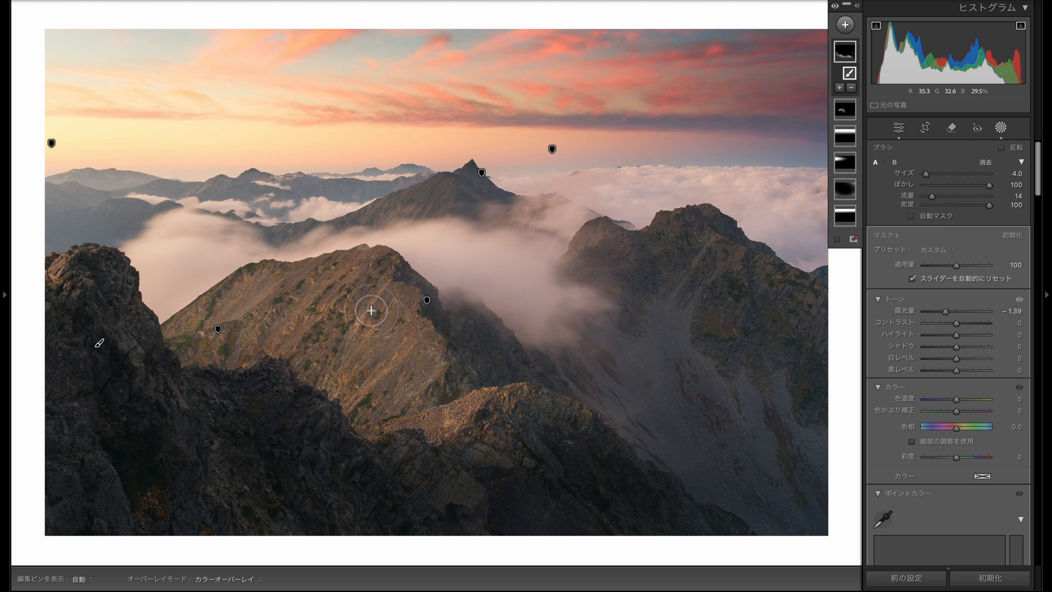
# Add a new brush mask with exposure 0.50 and start dodging the fog between the peaks at brush size 7.0
pyautogui.click(845, 24)
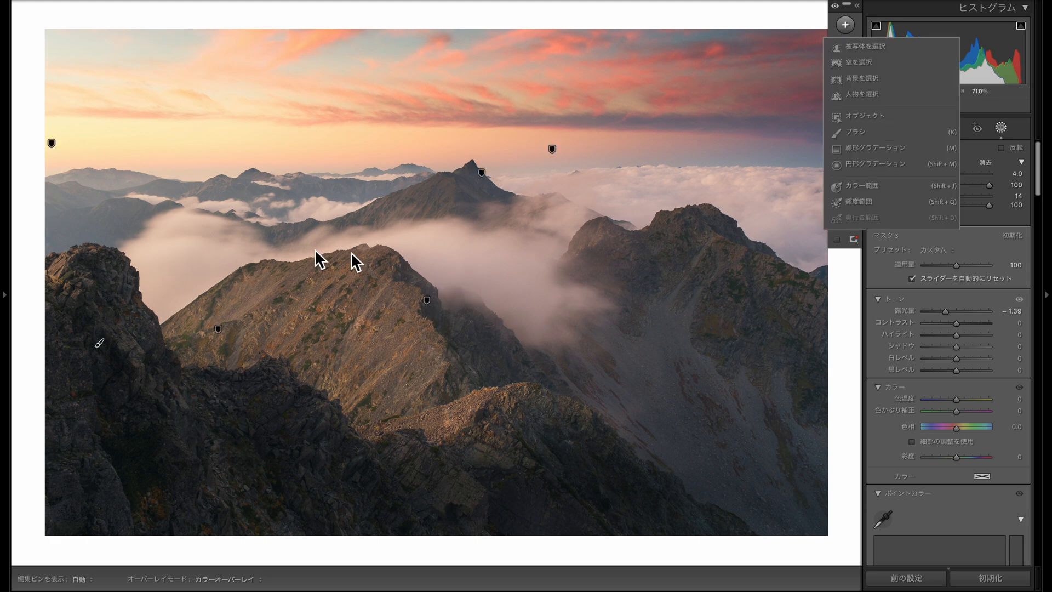
pyautogui.click(859, 132)
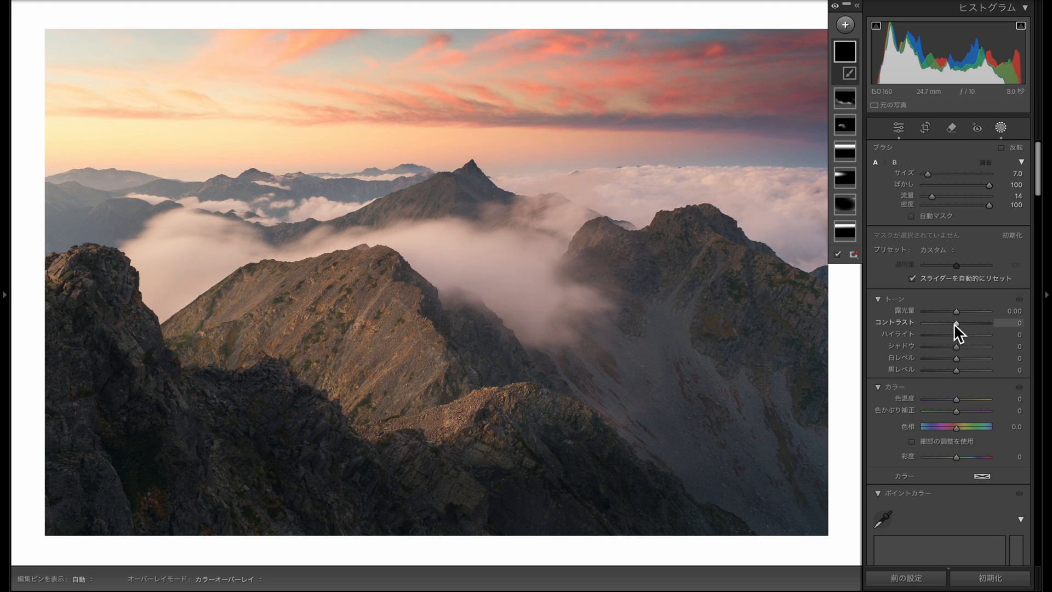
pyautogui.moveTo(958, 311); pyautogui.dragTo(961, 313)
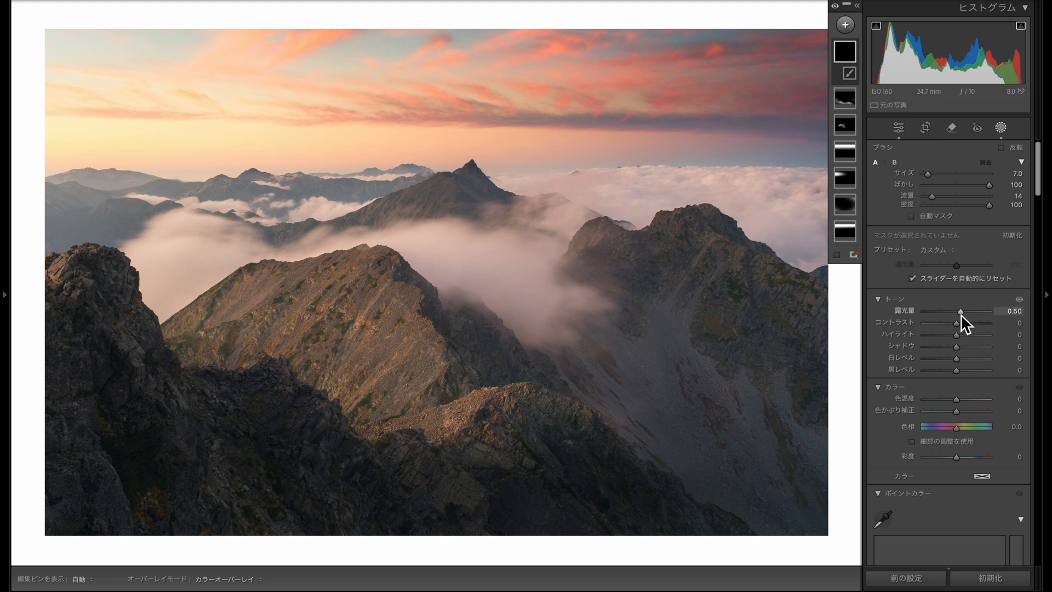
pyautogui.click(478, 260)
pyautogui.press('h')
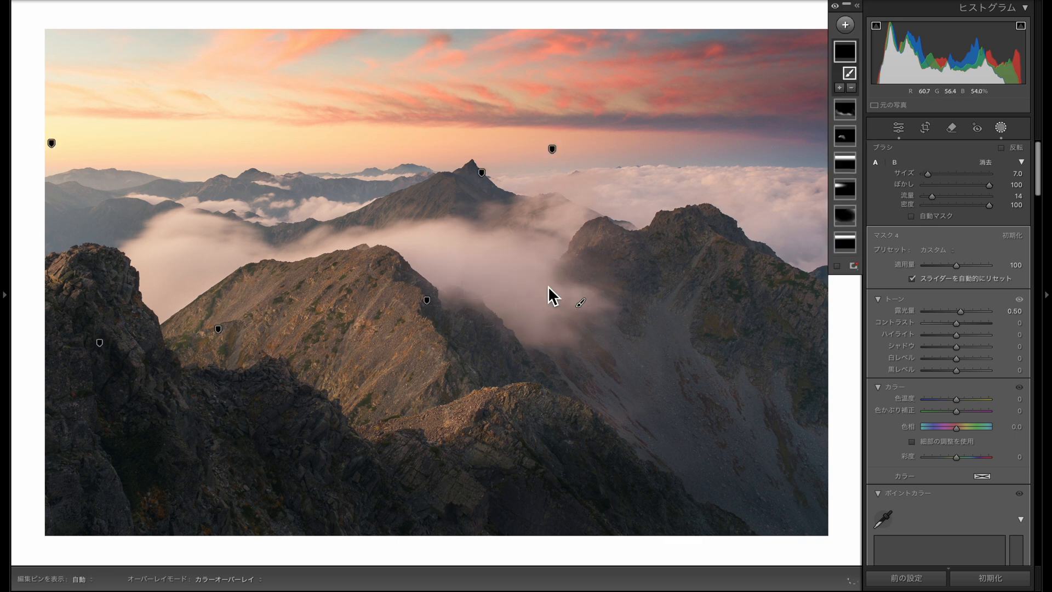
# Undo the last dodge strokes painted on the fog
pyautogui.hotkey('ctrl', 'z')
pyautogui.hotkey('ctrl', 'z')
pyautogui.hotkey('ctrl', 'z')
pyautogui.hotkey('ctrl', 'z')
pyautogui.hotkey('ctrl', 'z')
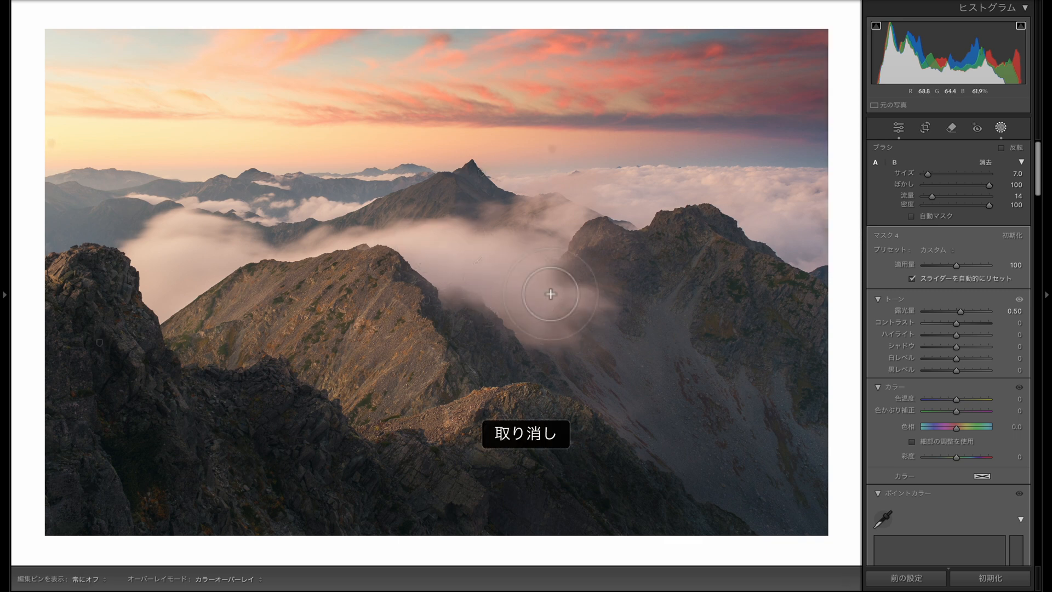
# Paint the dodge again over the bright fog around the central ridge with brush size 7.0
pyautogui.press('h')
pyautogui.press('h')
pyautogui.press('h')
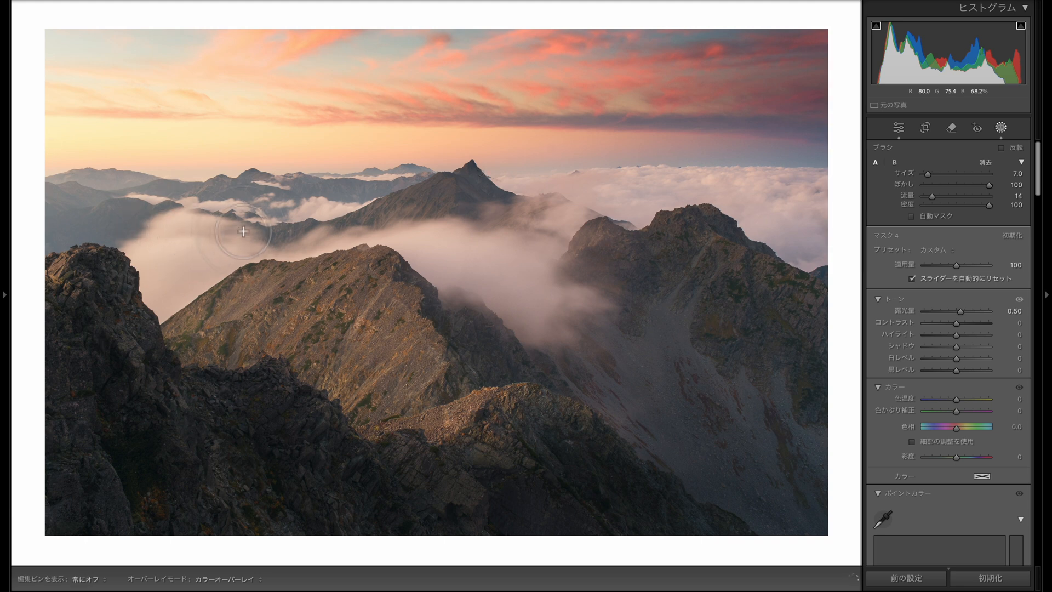
pyautogui.press('h')
pyautogui.press('h')
pyautogui.press('h')
# Reduce the brush size to 4.0, finish dodging the fog around the central ridge and close masking
pyautogui.press('[')
pyautogui.press('[')
pyautogui.press('[')
pyautogui.press('h')
pyautogui.press('h')
pyautogui.press('h')
pyautogui.press('h')
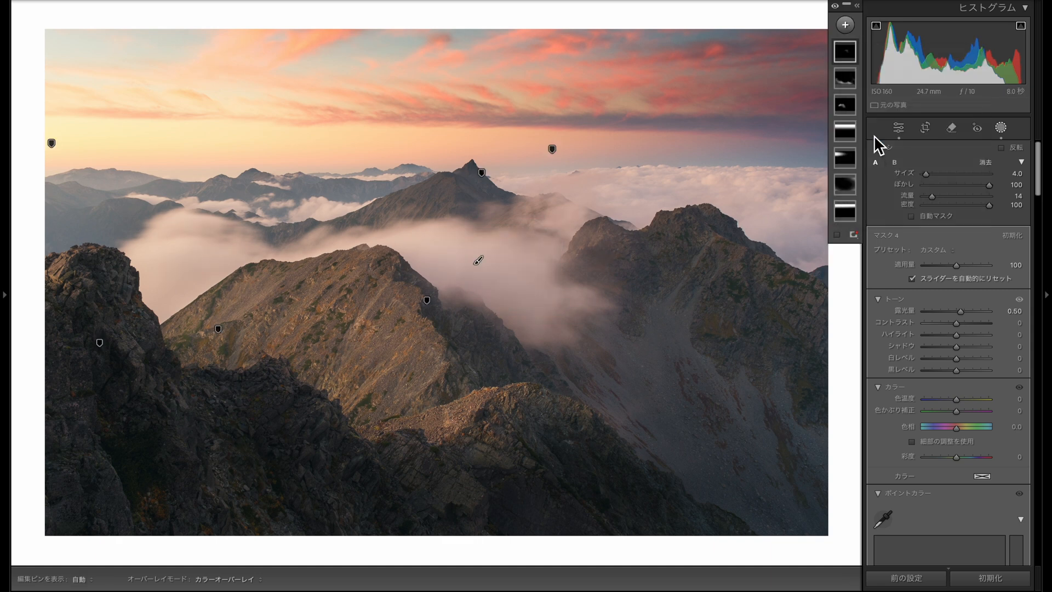
pyautogui.press('h')
pyautogui.press('h')
pyautogui.hotkey('shift', 'w')
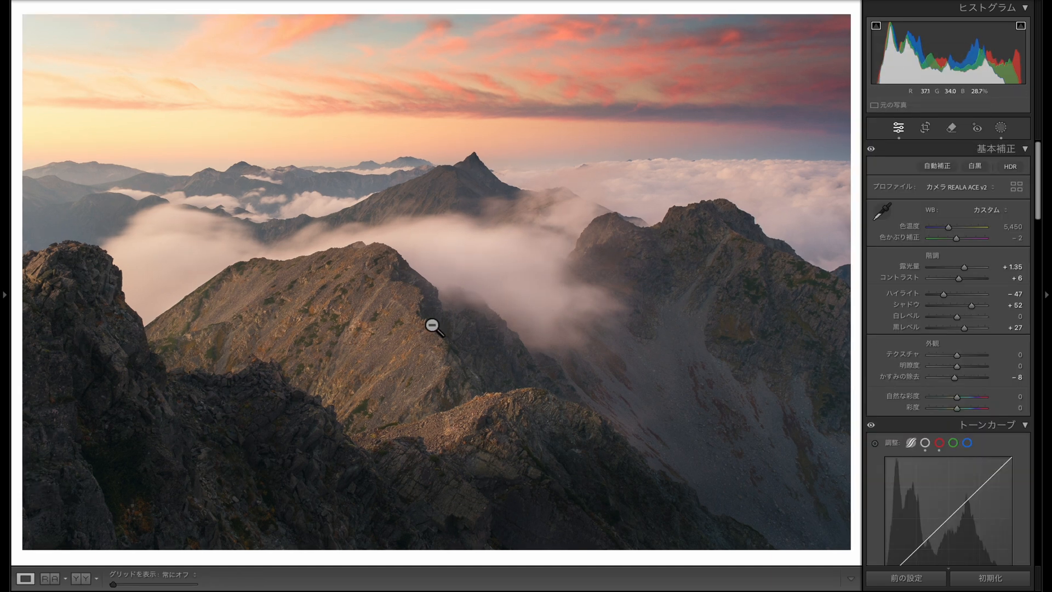